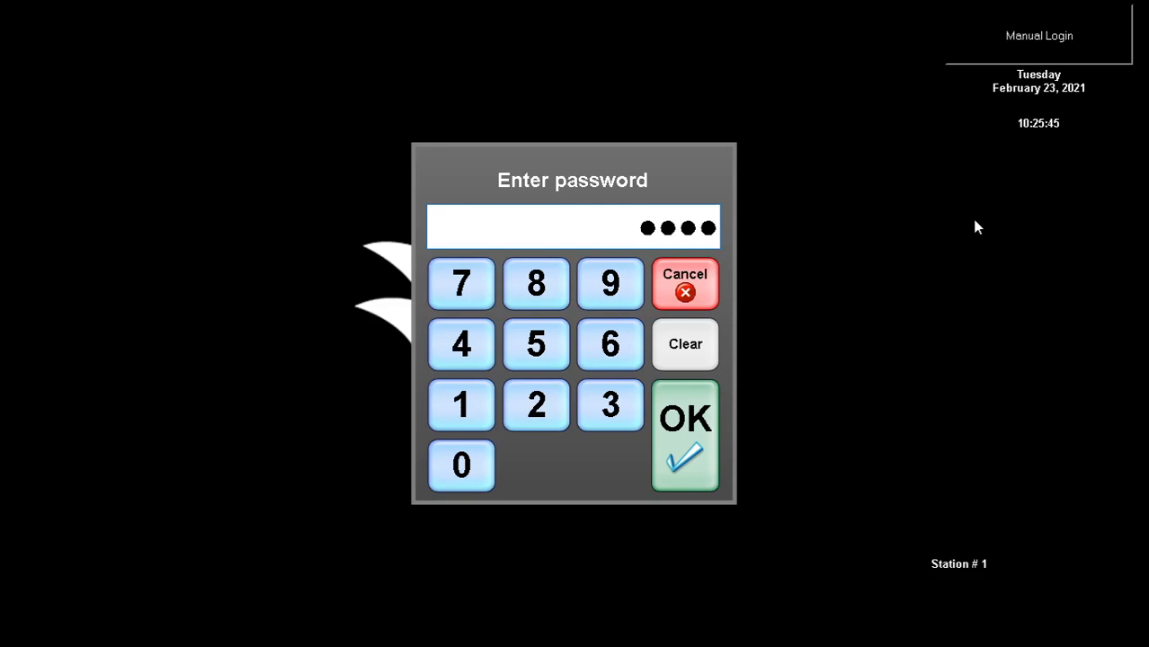
Submit the entered password to log in to the POS terminal.
key(Return)
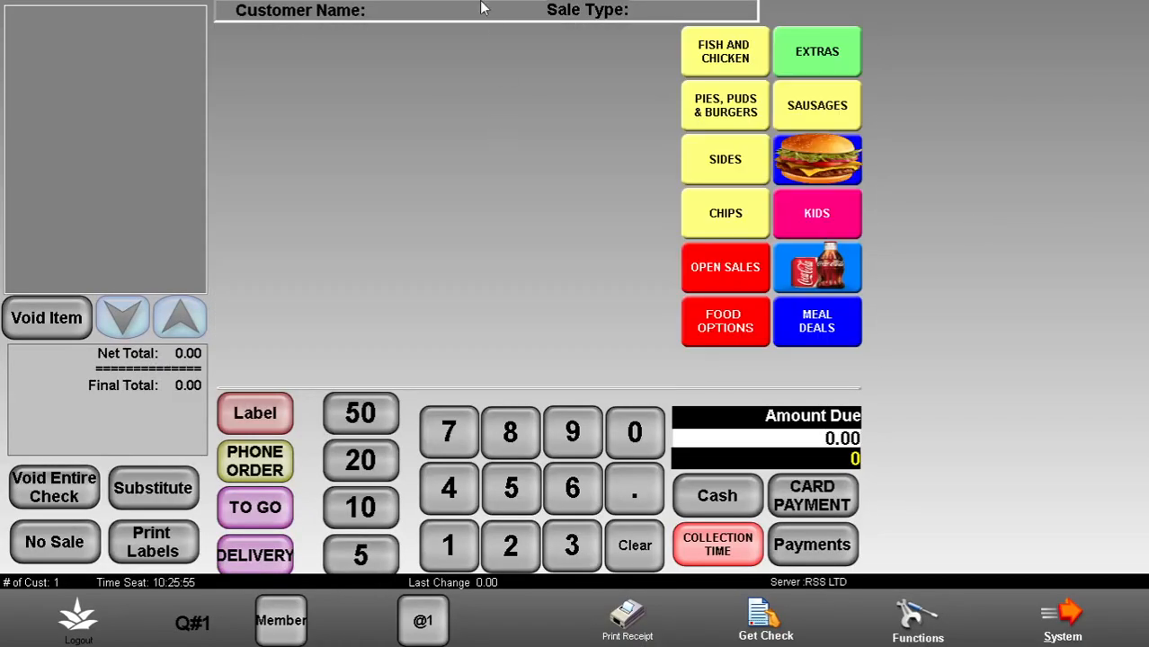
click(1074, 629)
click(917, 549)
click(1061, 618)
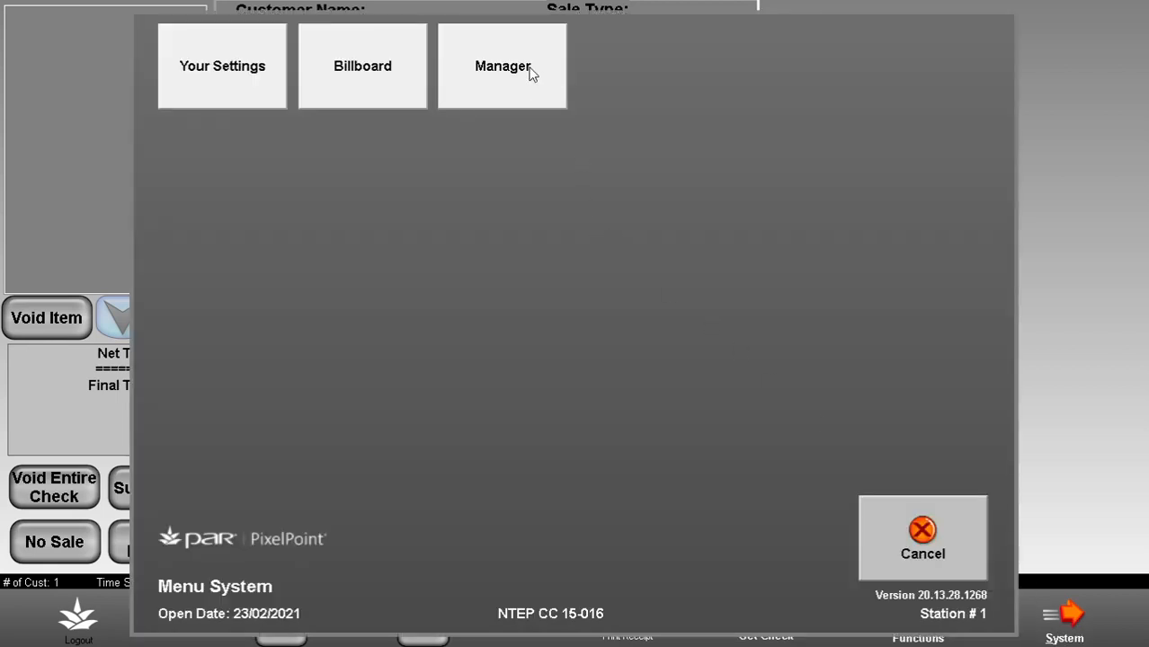
click(879, 520)
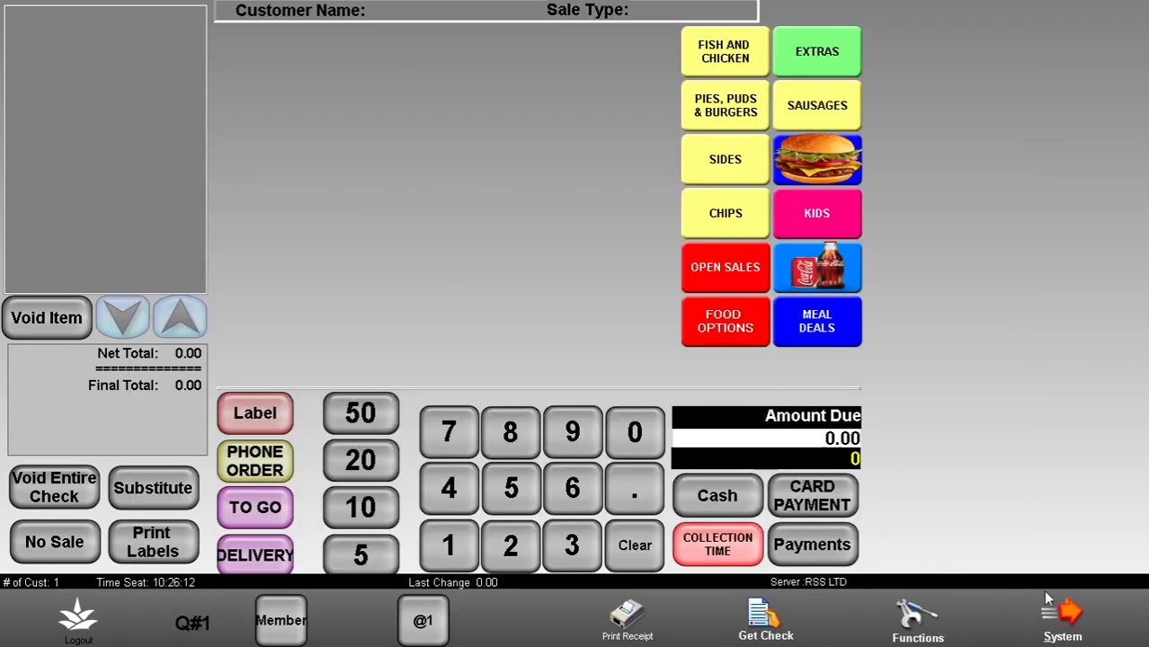
Exit the POS software through the manager's special functions and confirm closing the program.
click(1065, 615)
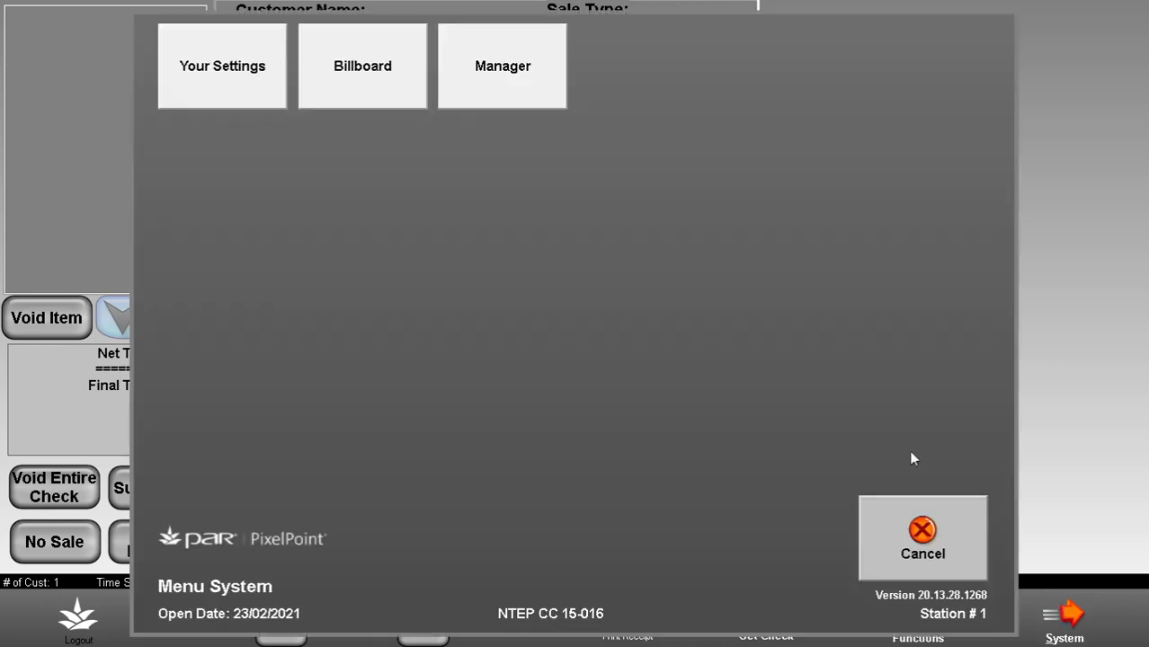
click(535, 91)
click(806, 65)
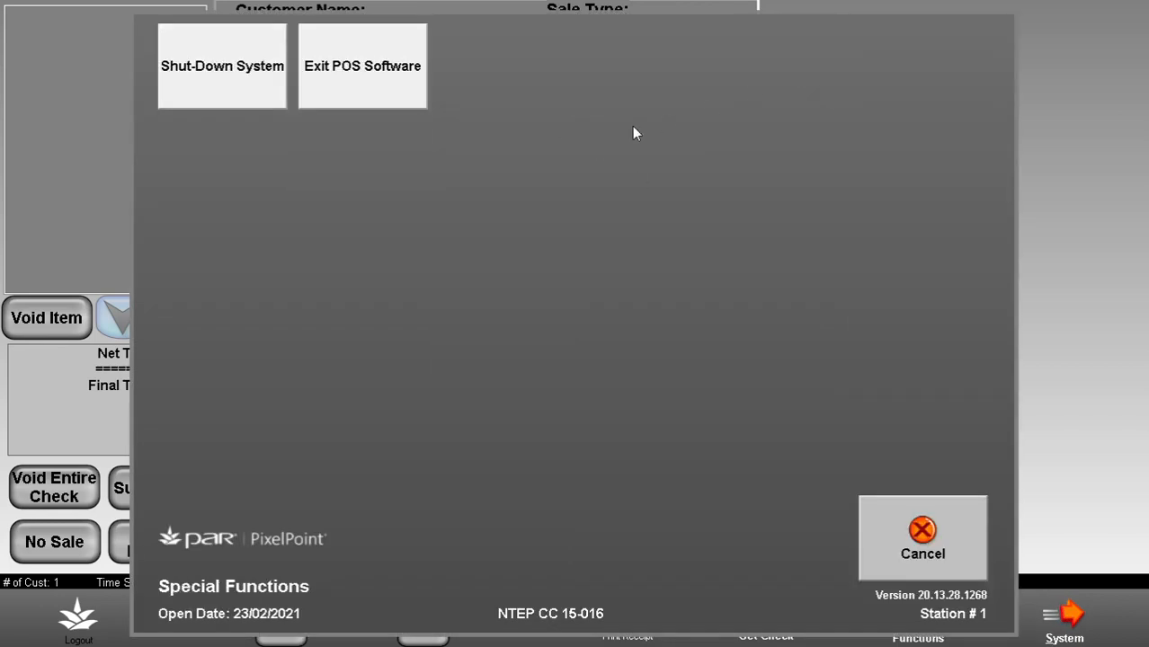
click(413, 96)
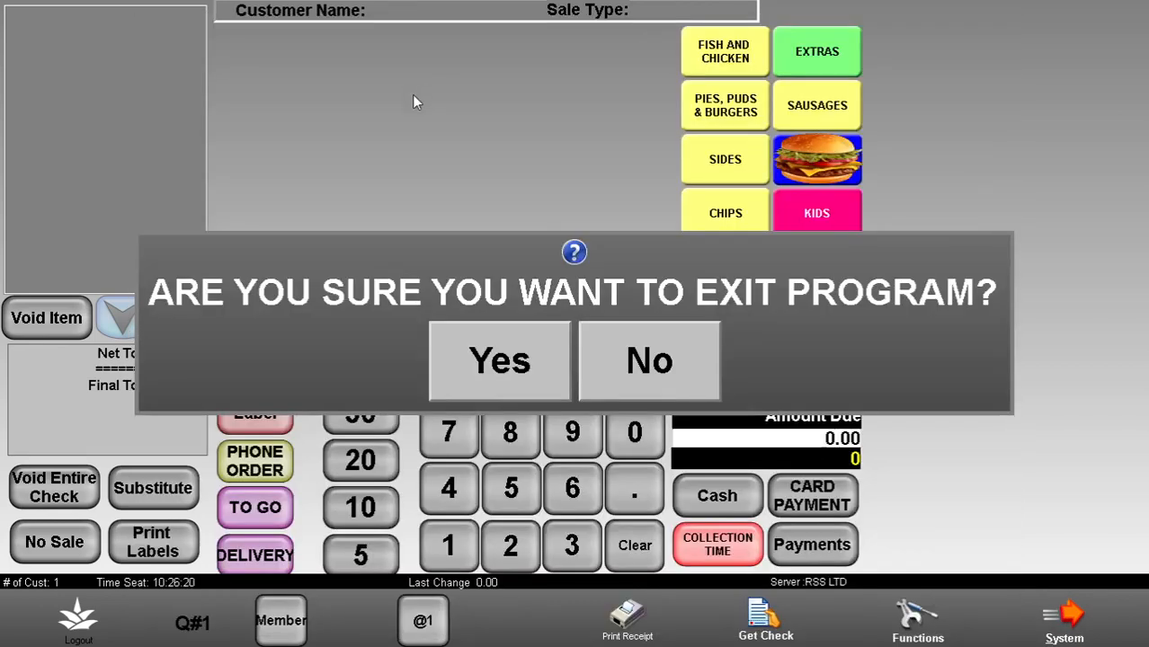
click(508, 351)
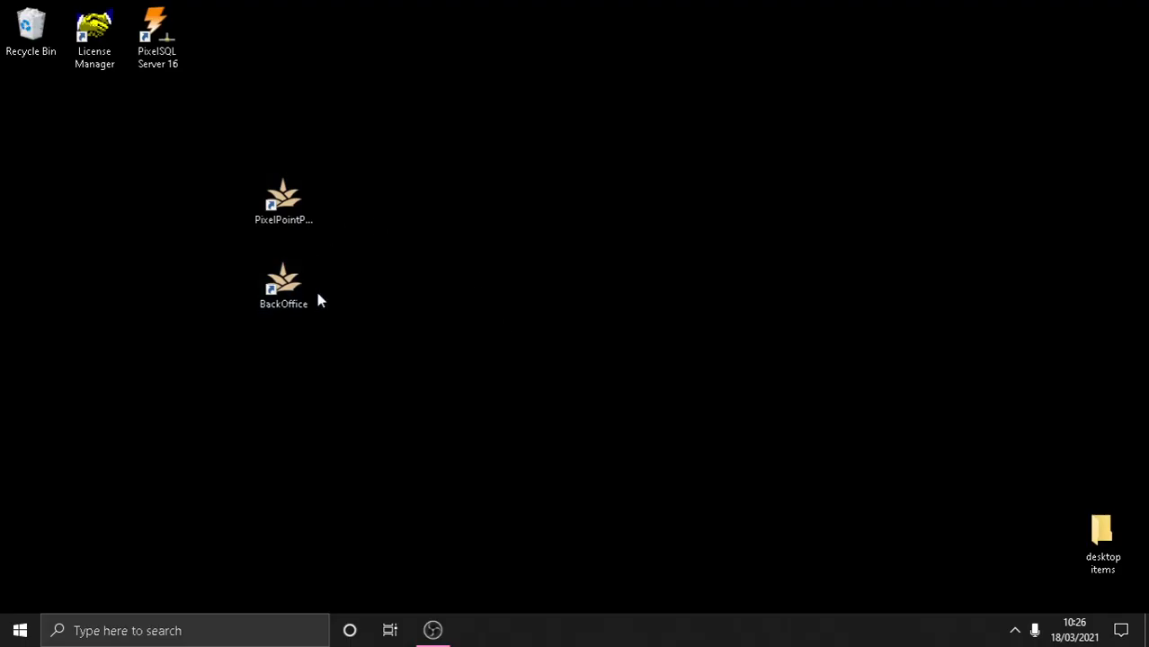
Launch BackOffice from the desktop, log in manually with the password and postpone the database backup.
click(292, 290)
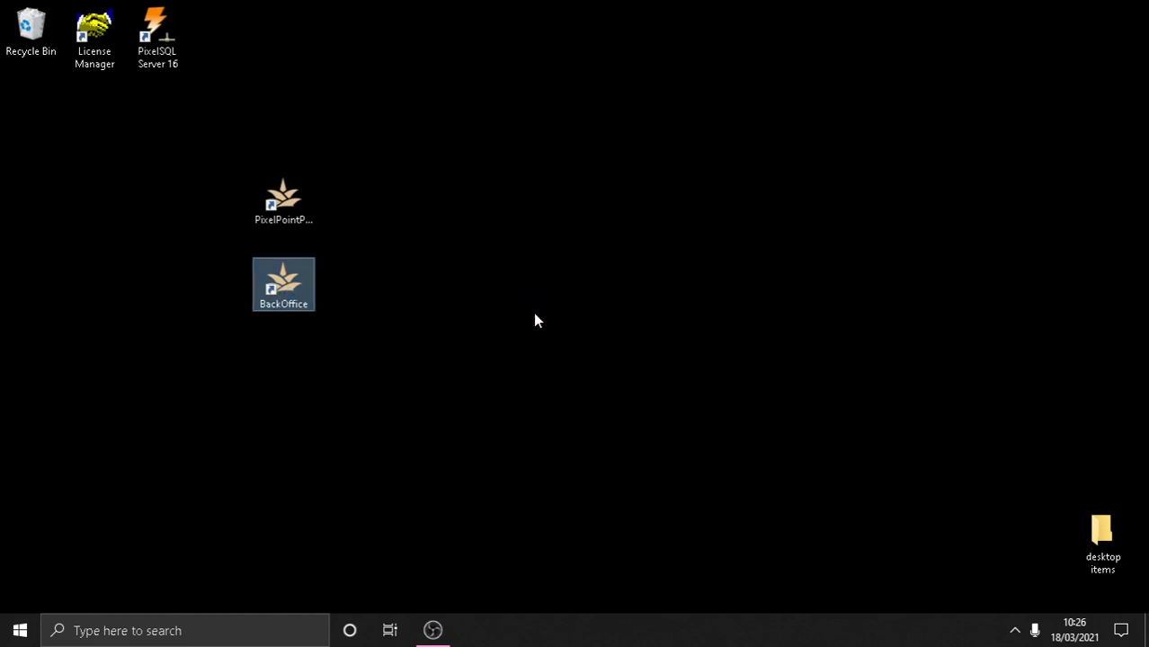
click(719, 287)
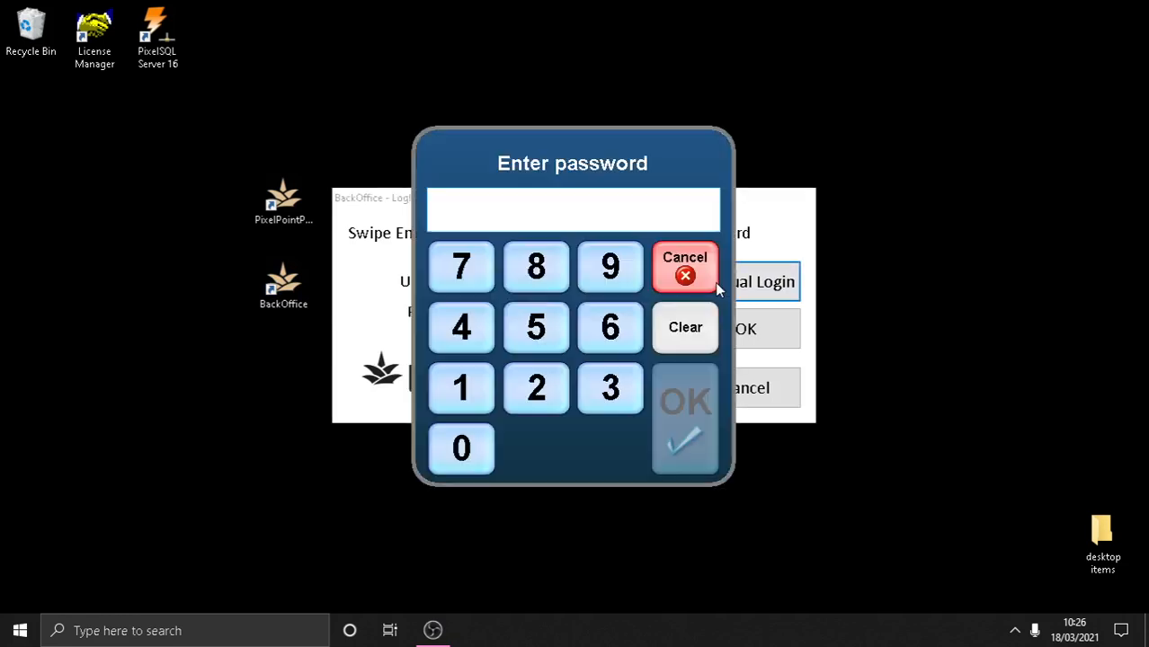
text(••••)
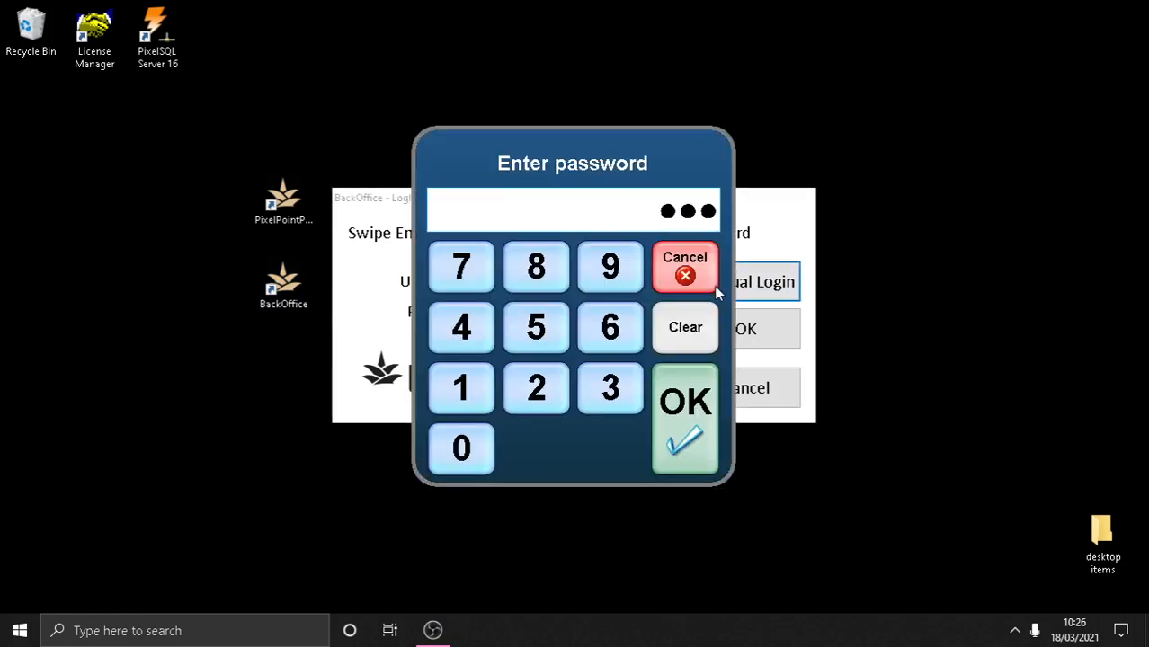
key(Return)
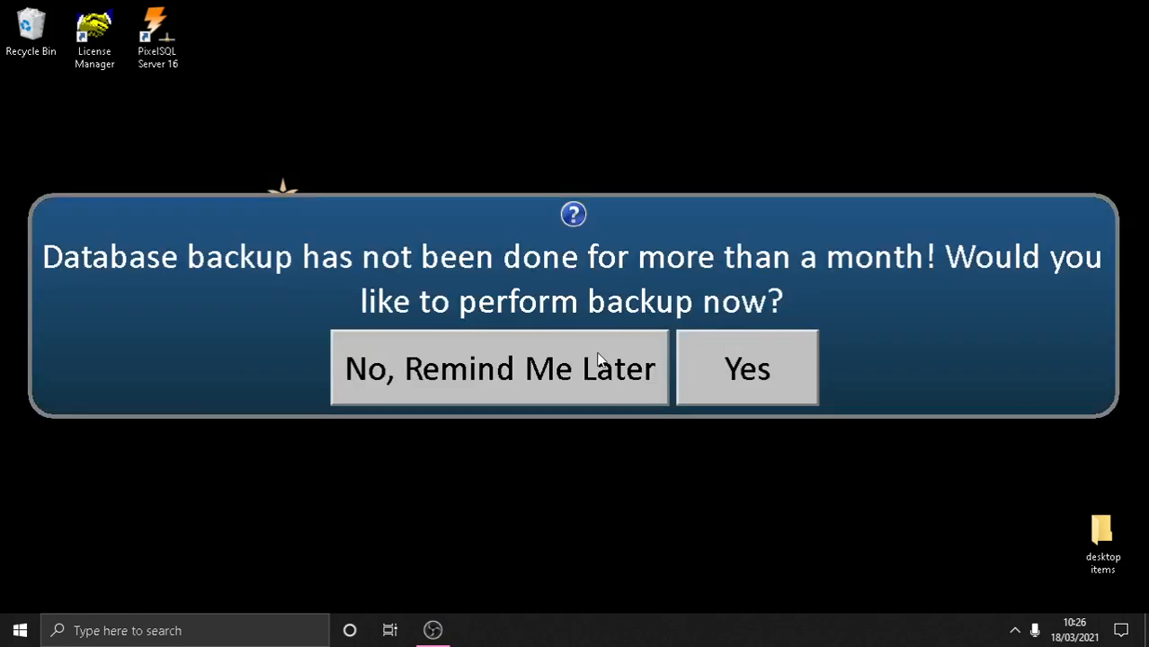
click(502, 368)
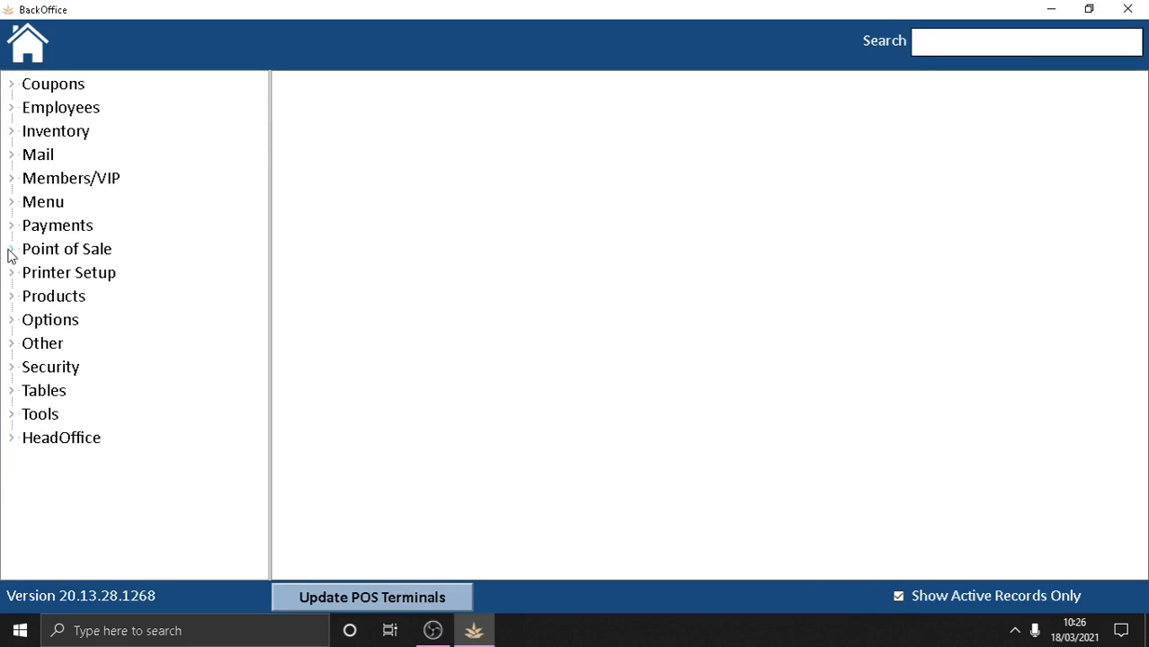
Open the product setup records in the Products section.
click(12, 301)
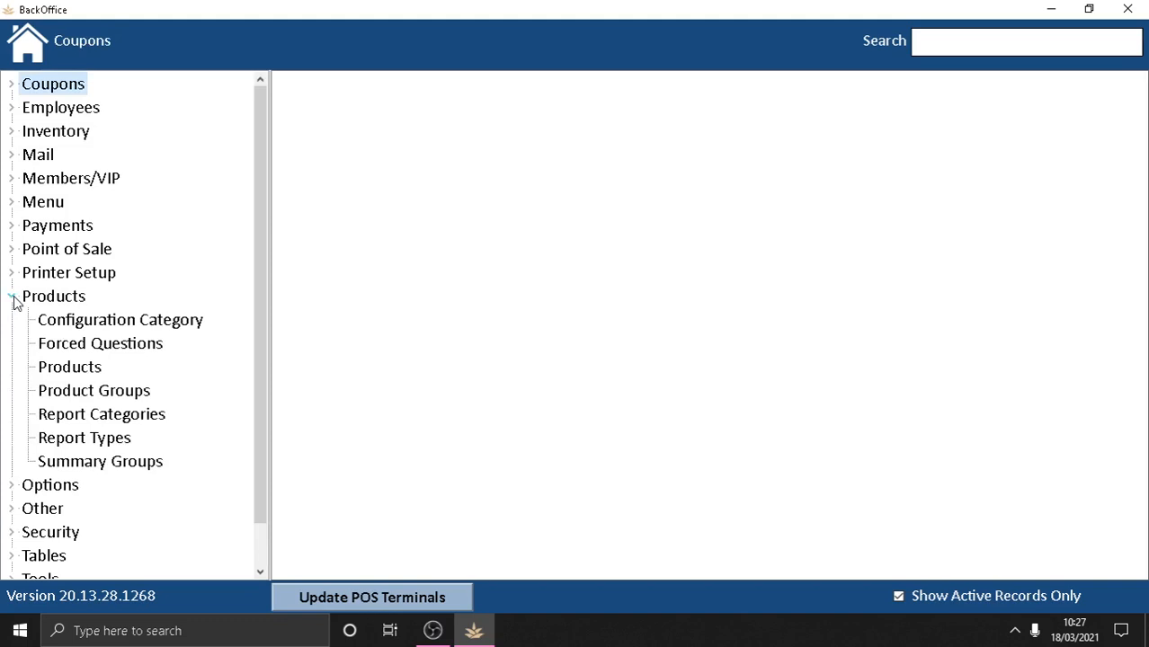
double_click(63, 368)
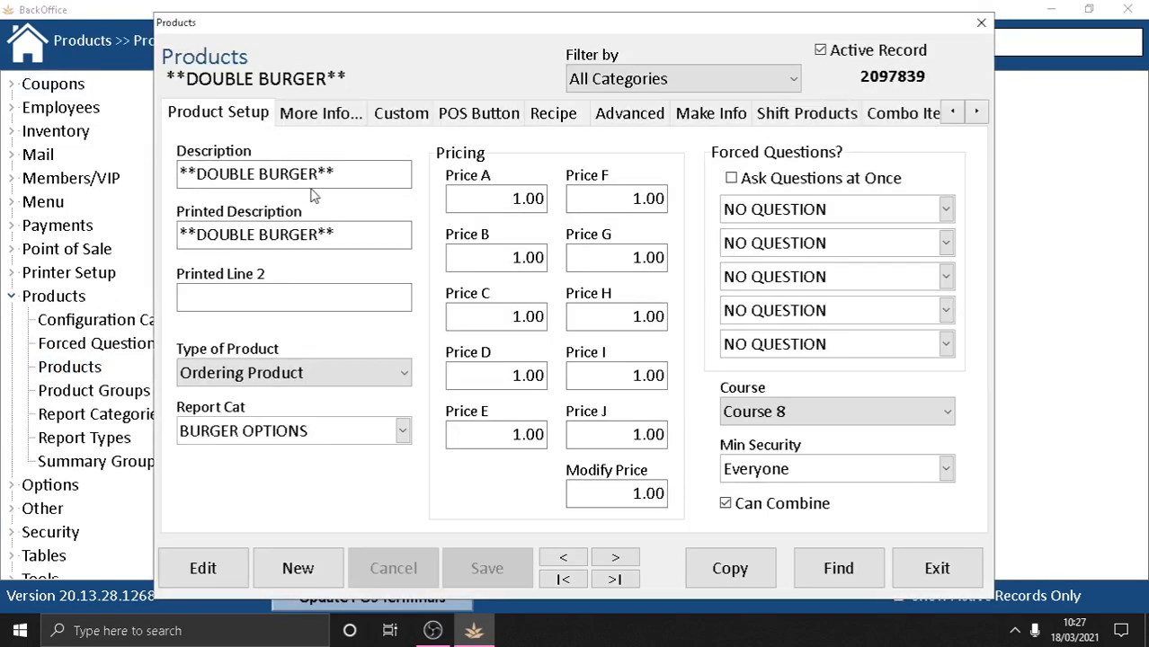
Search the product list for "burge" and close the search without selecting a product.
click(831, 566)
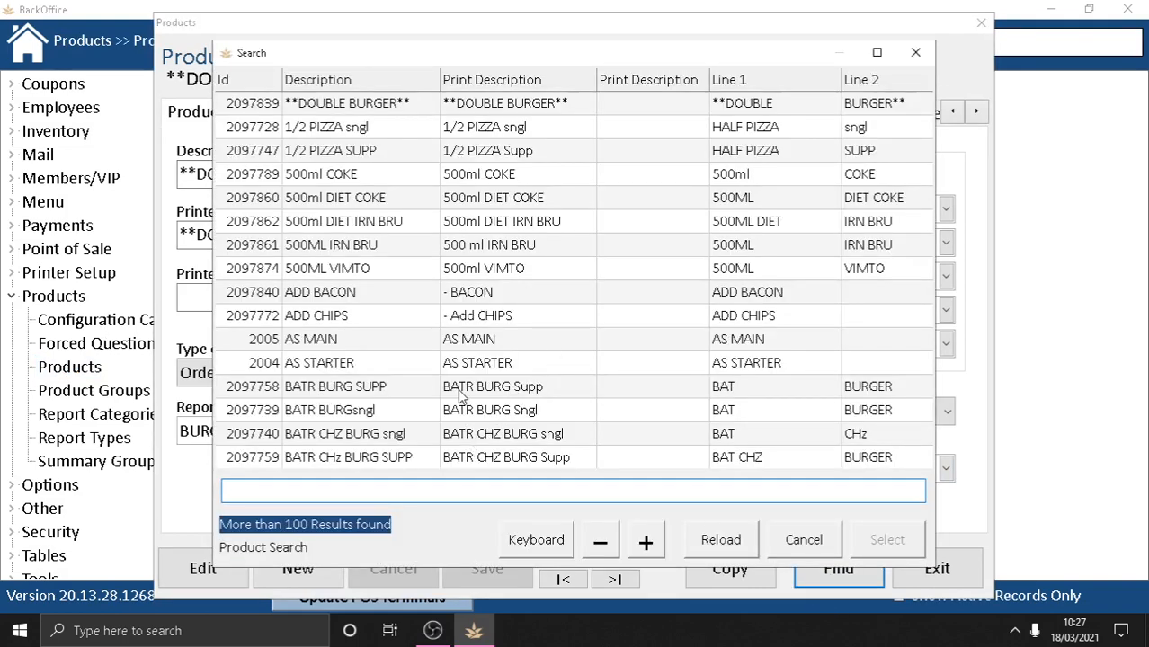
drag(489, 418, 526, 458)
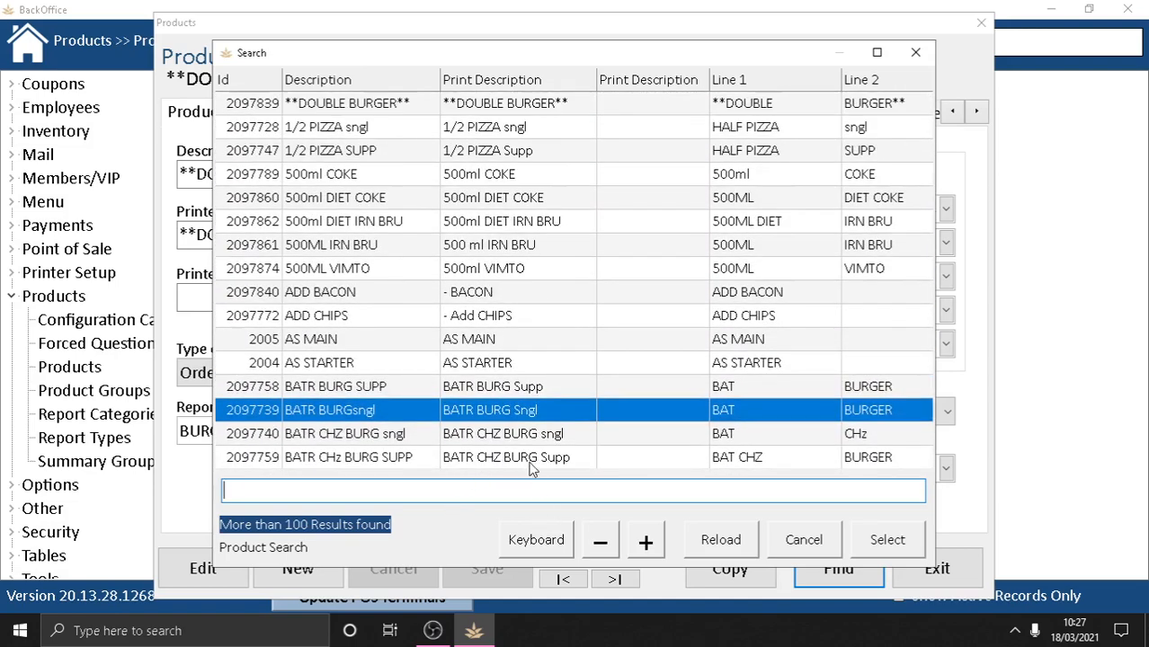
text(burge)
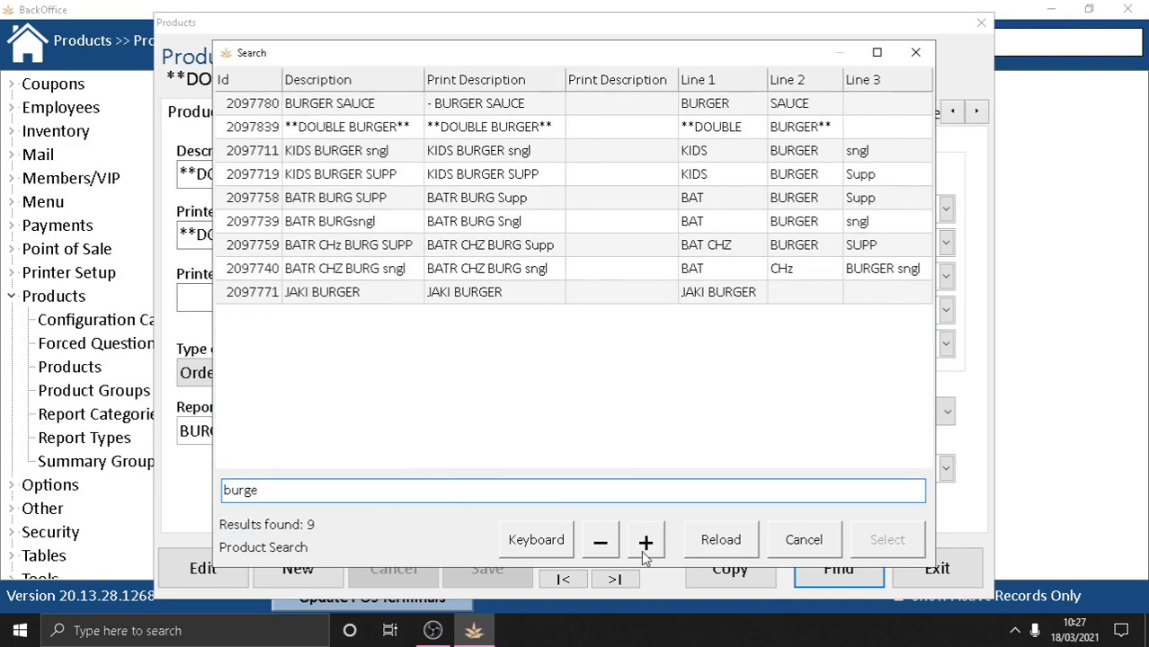
click(803, 540)
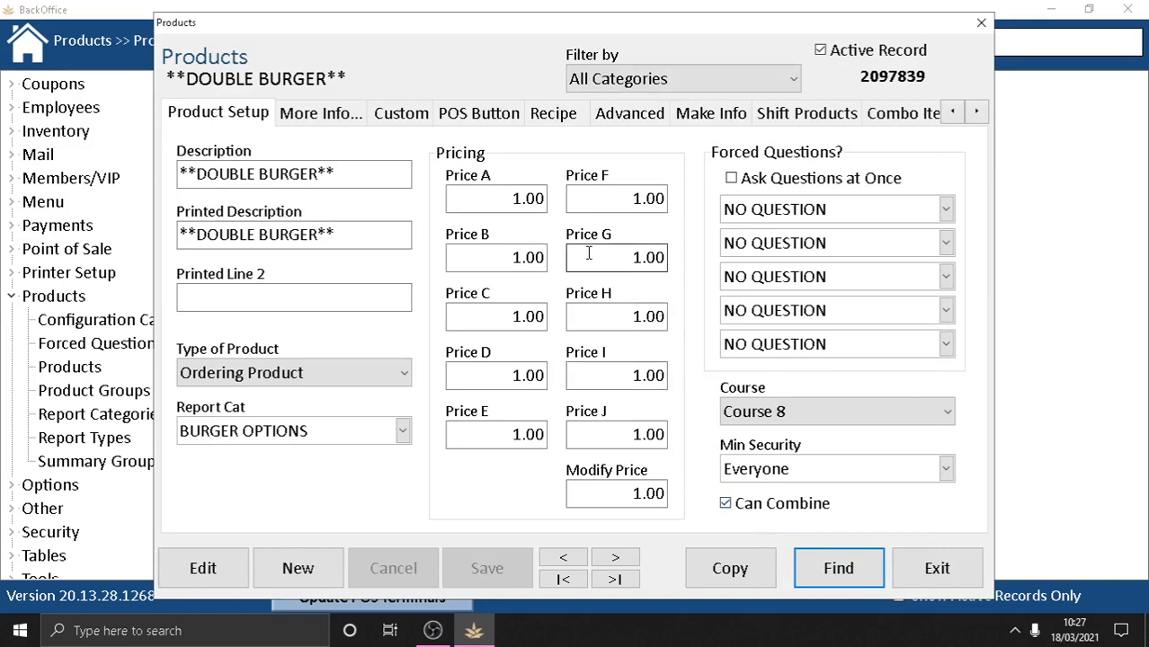
Filter the product records by the BURGERS category.
click(707, 82)
click(707, 83)
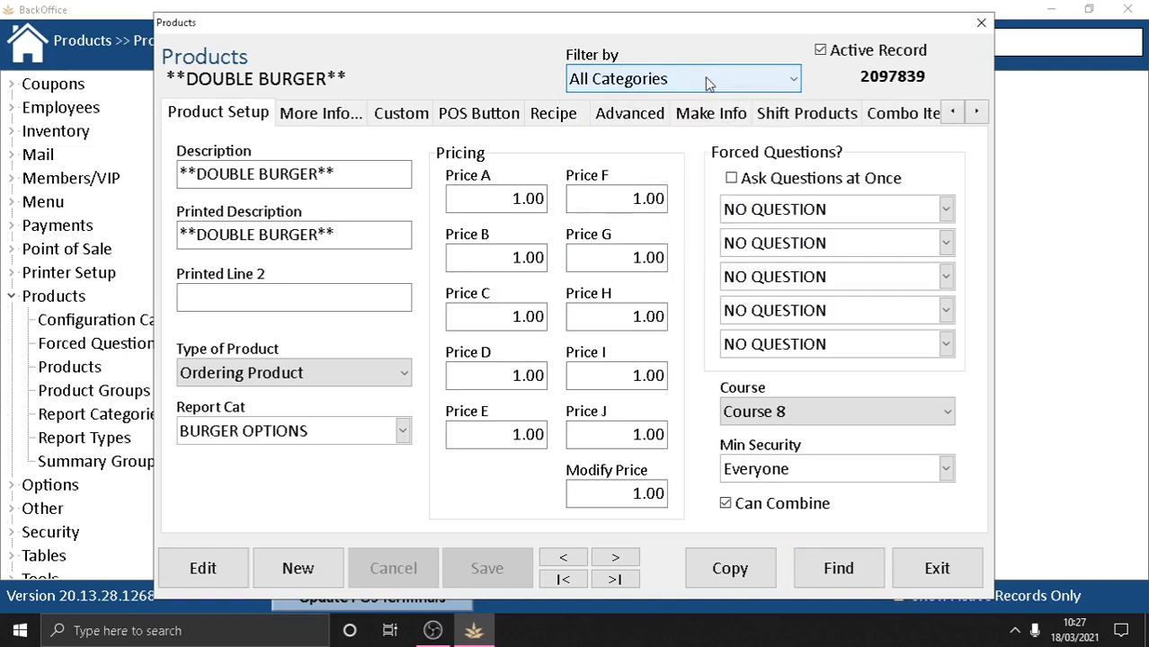
click(706, 82)
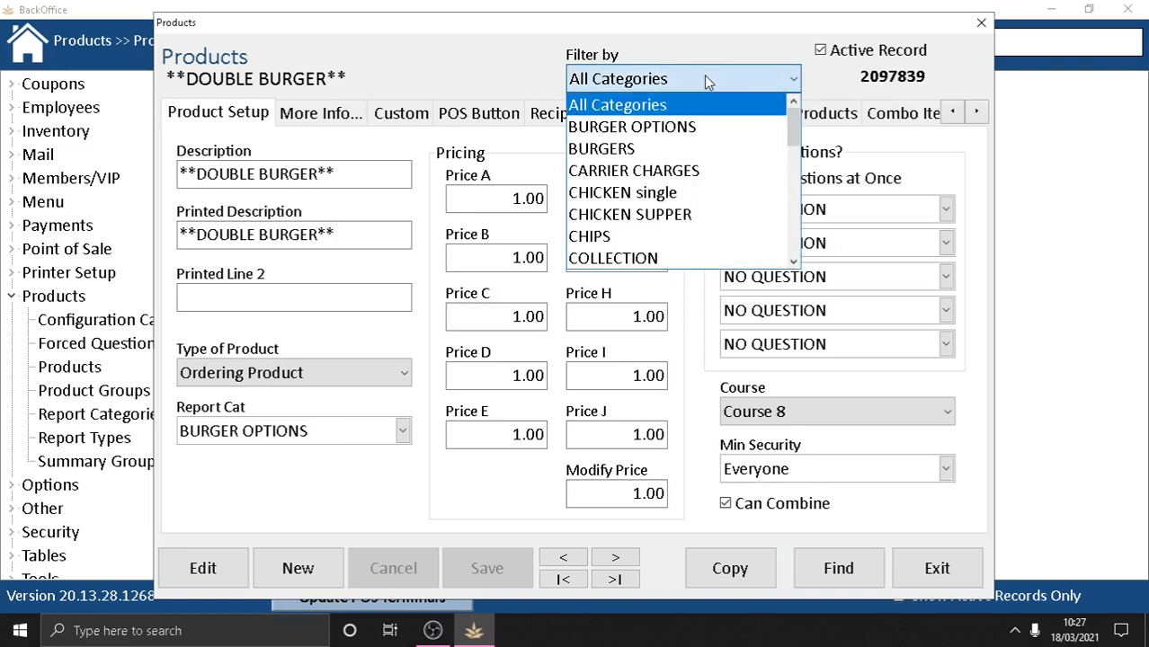
click(704, 75)
click(706, 81)
click(656, 149)
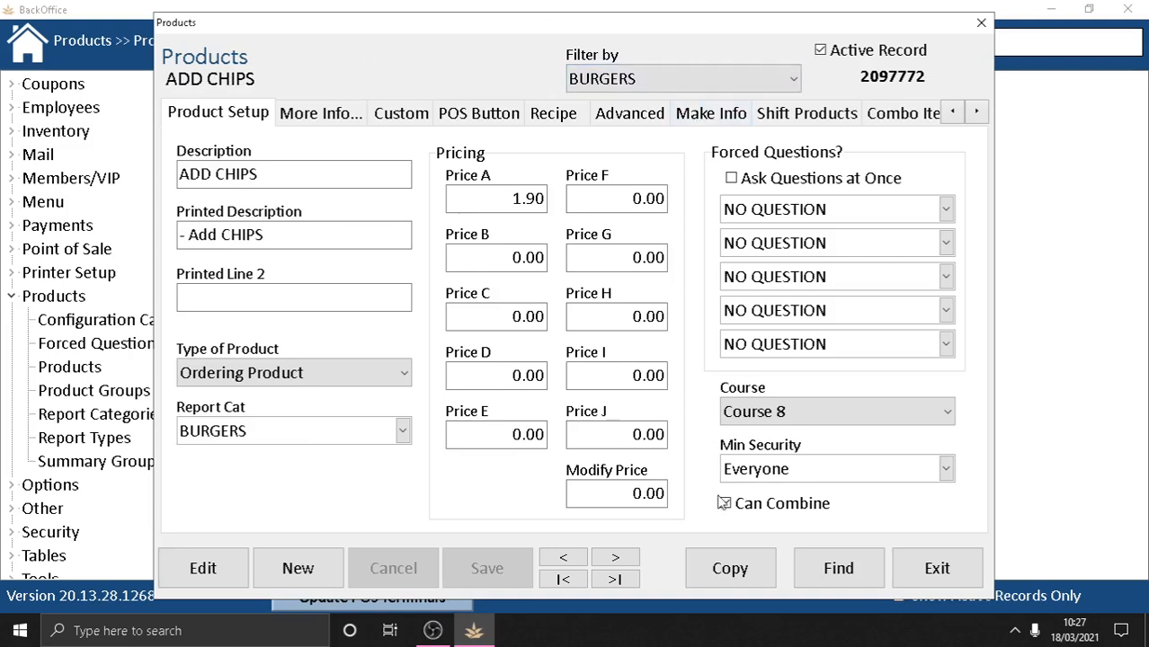
Review the filtered burger products in the search list and step back and forth through their individual records.
click(818, 570)
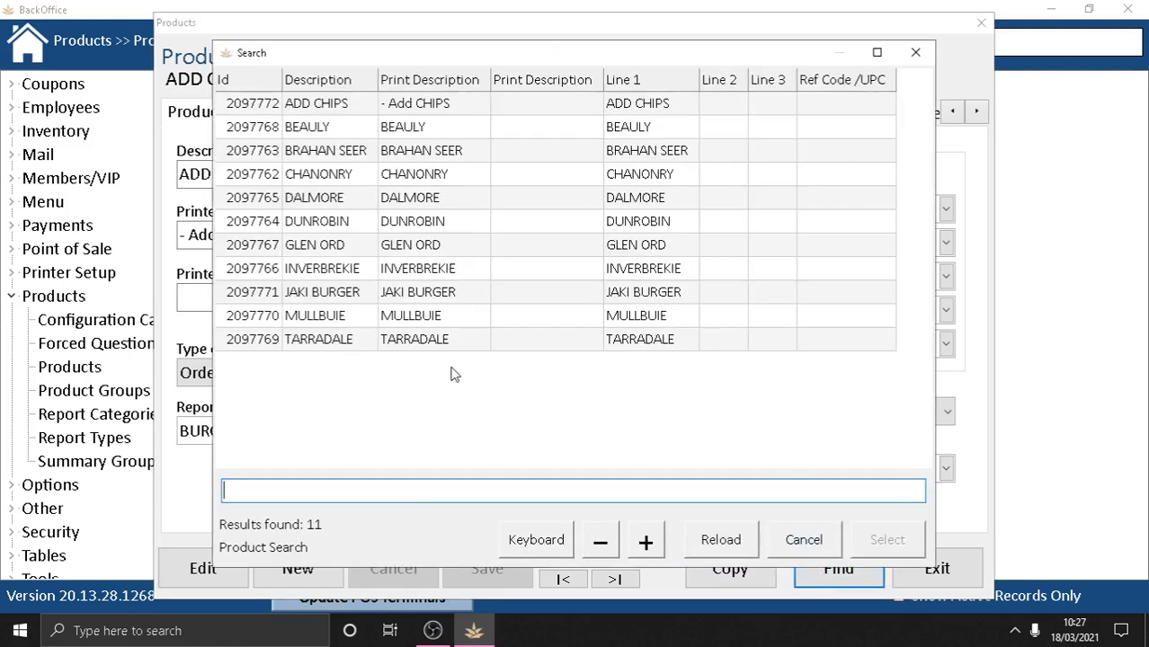
click(803, 539)
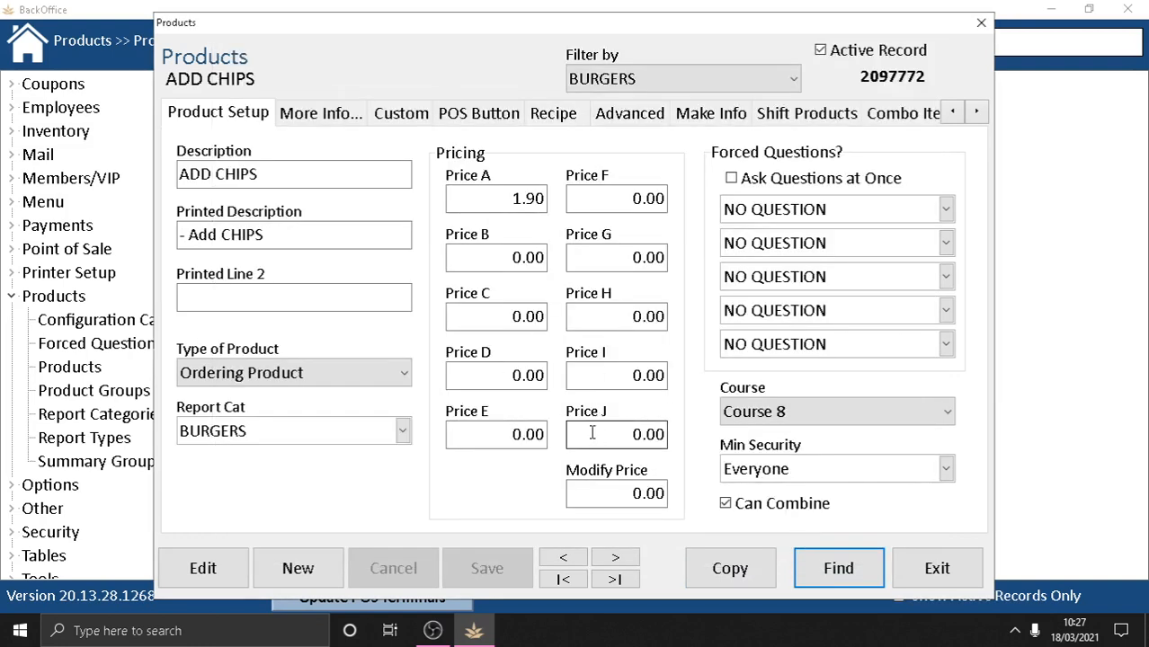
click(614, 557)
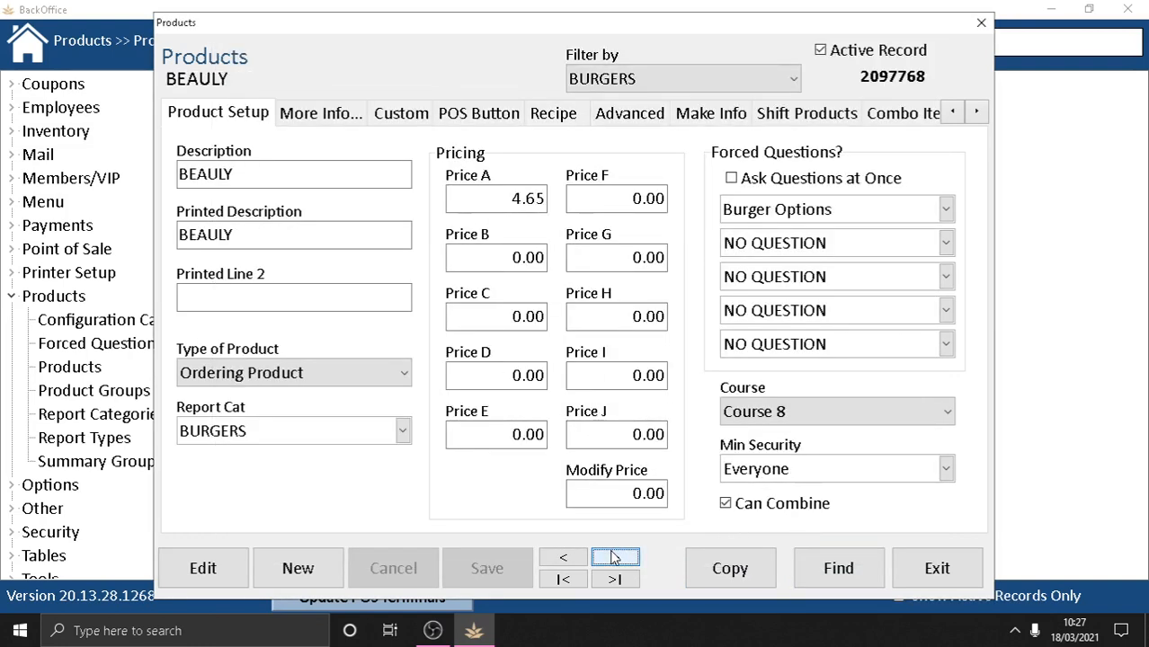
click(574, 556)
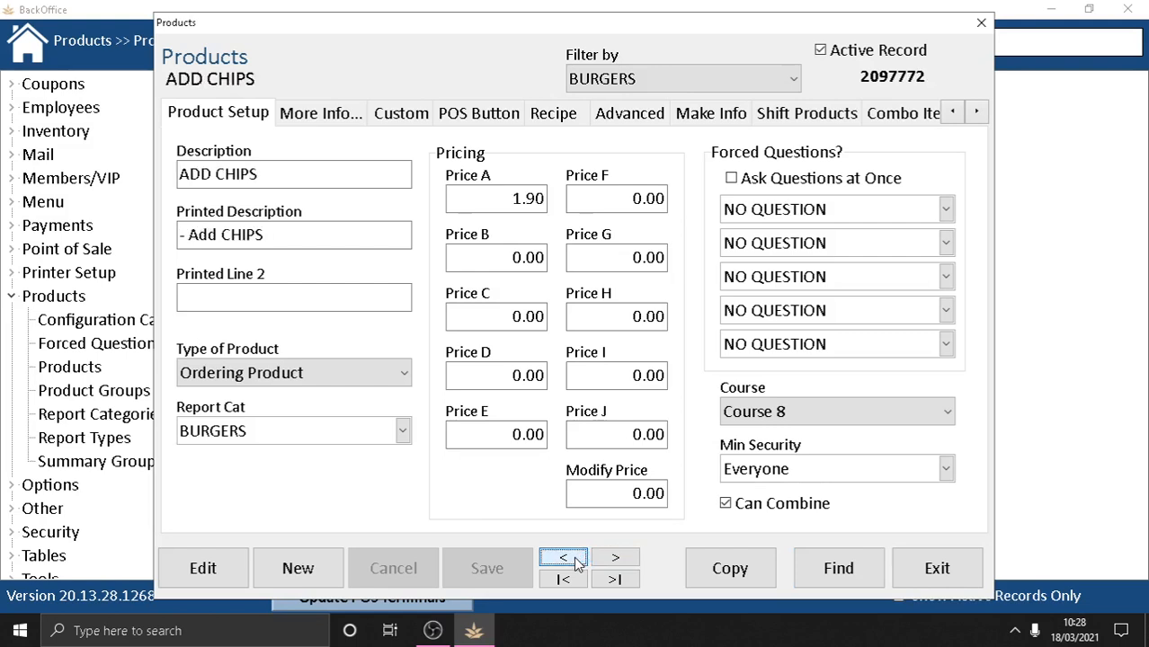
click(616, 559)
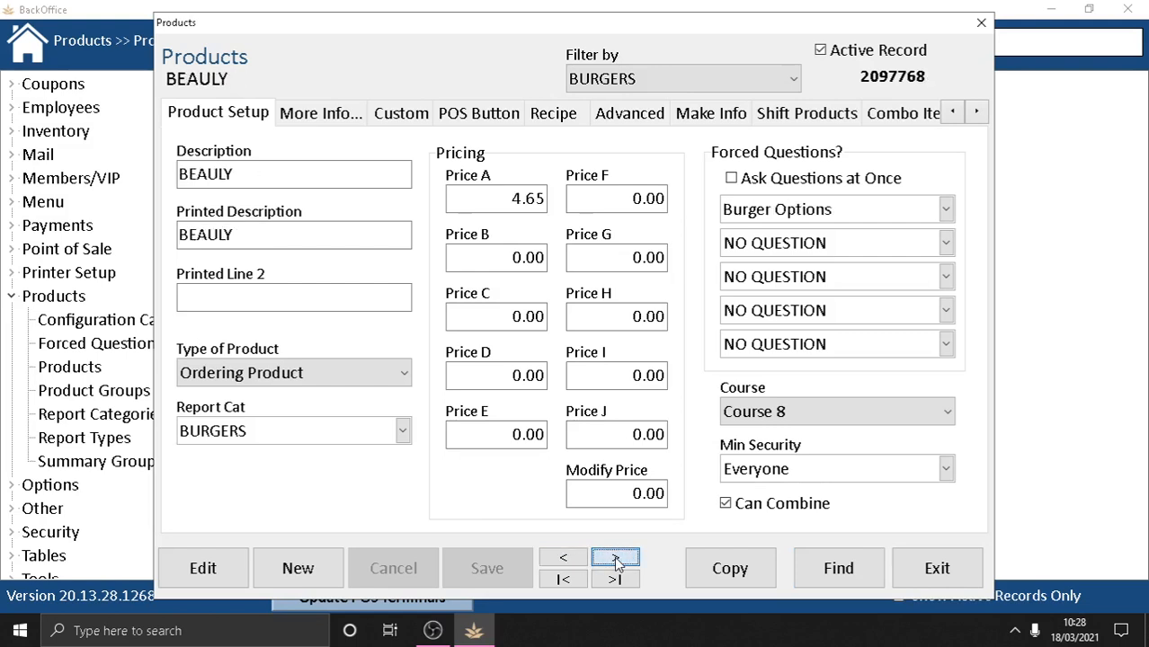
click(616, 559)
click(615, 558)
click(576, 559)
click(576, 559)
click(576, 559)
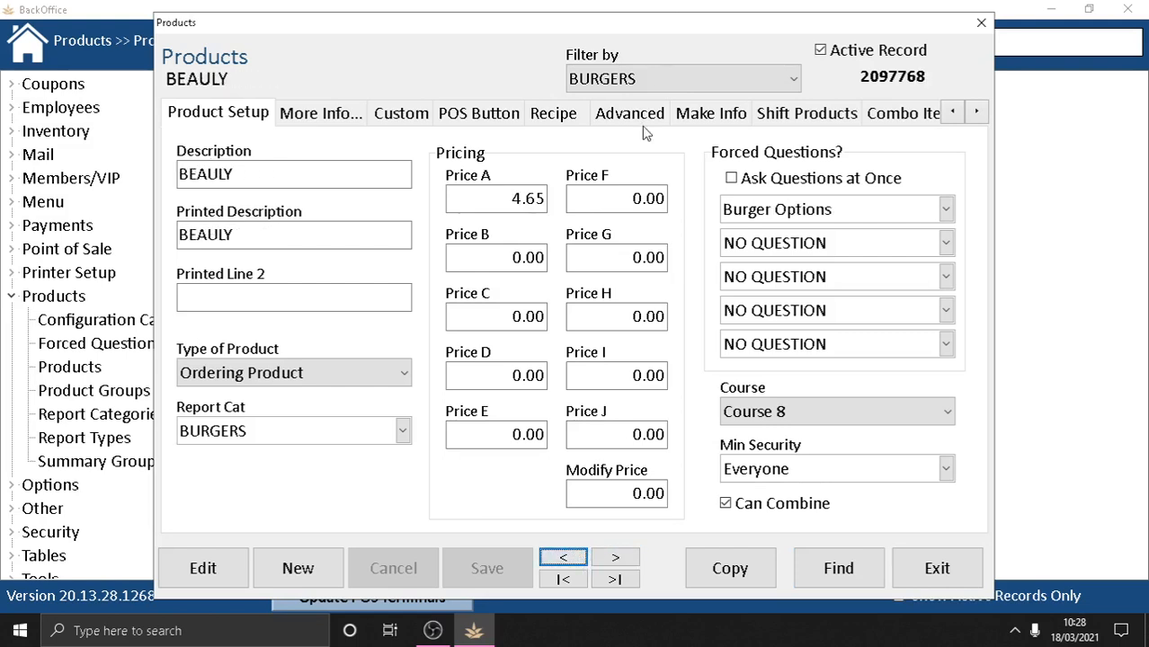
click(615, 558)
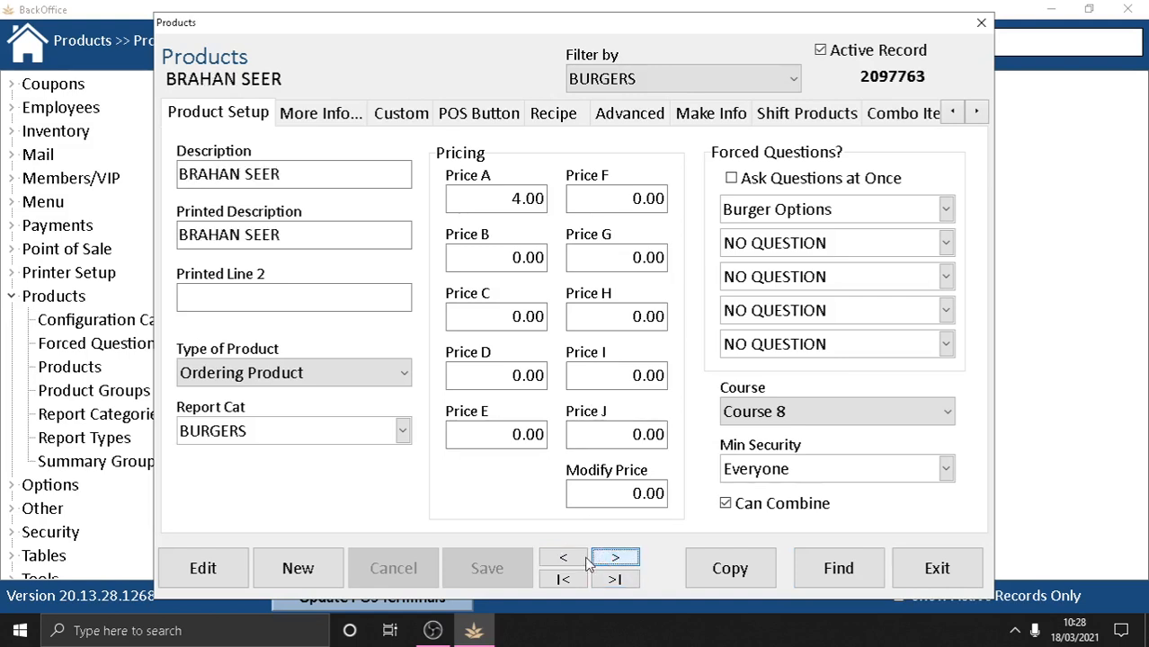
click(561, 558)
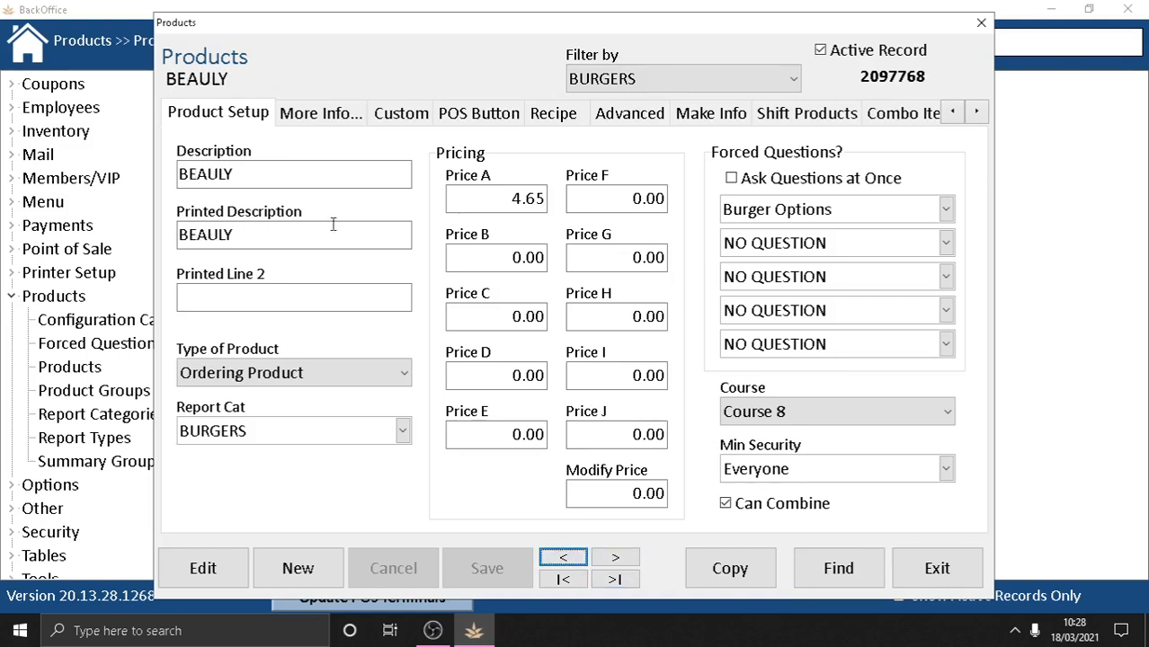
Copy the DALMORE burger record as a new product with NEW BURGER as its description and printed description.
click(617, 560)
click(616, 559)
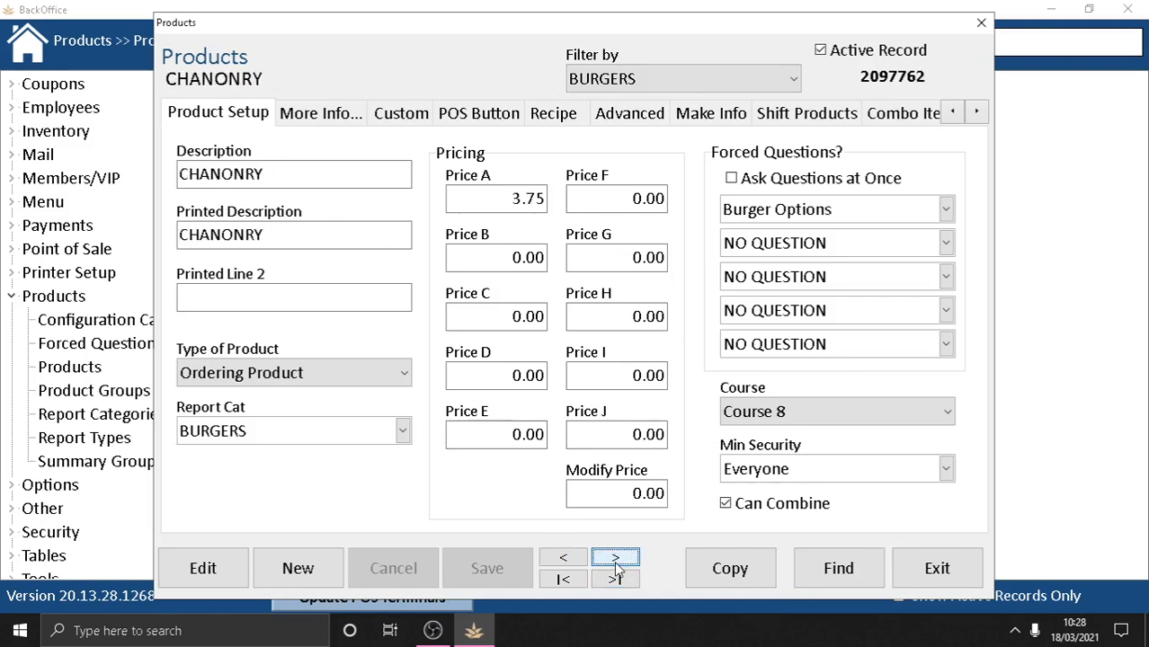
click(616, 559)
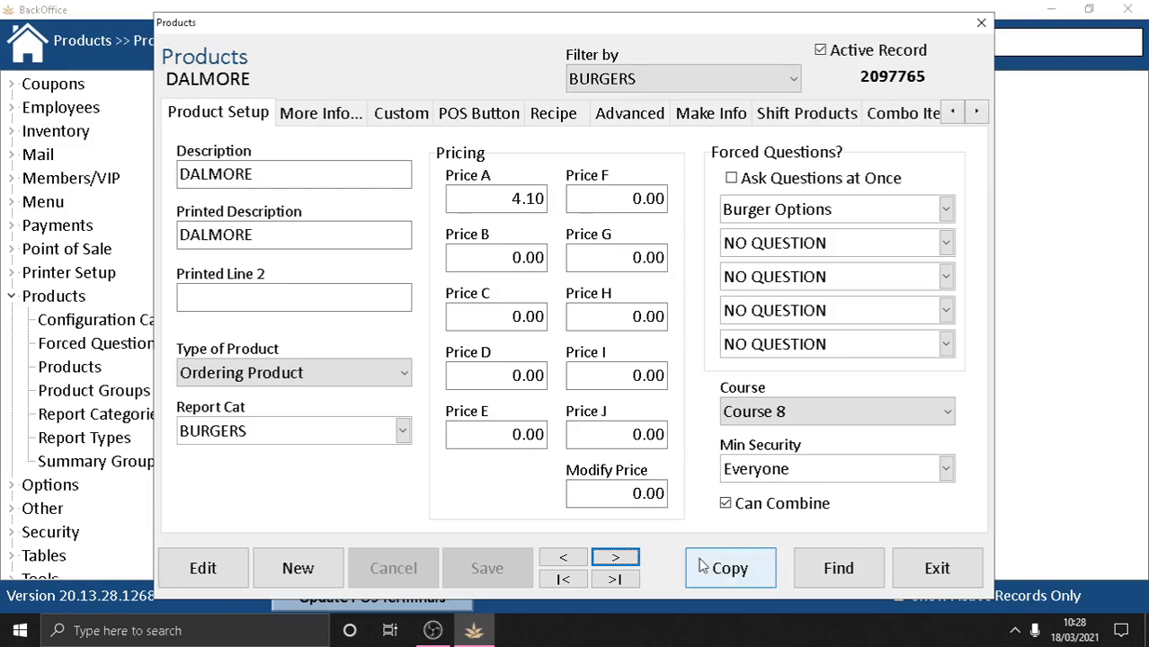
click(726, 567)
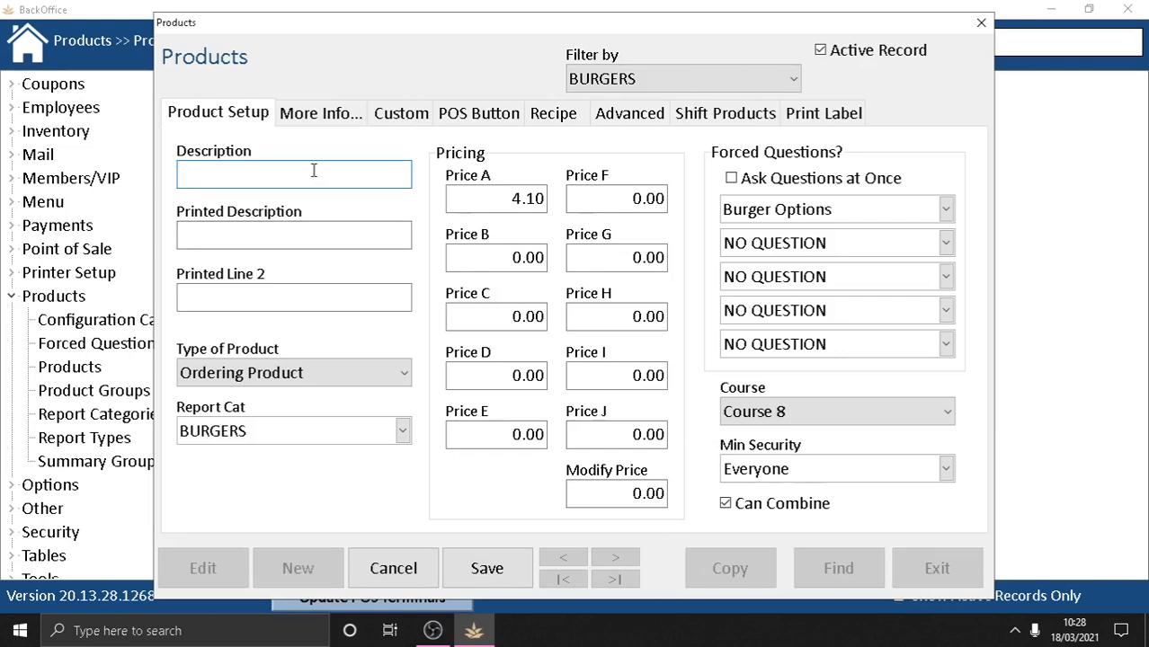
text(NEW BURGER)
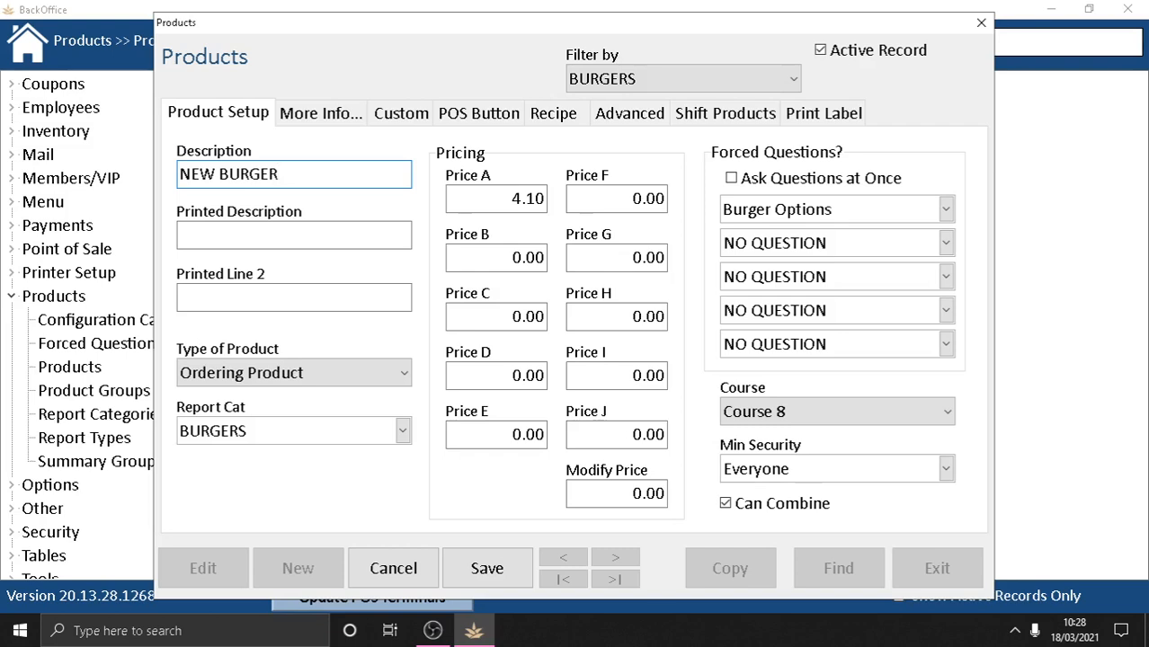
key(Tab)
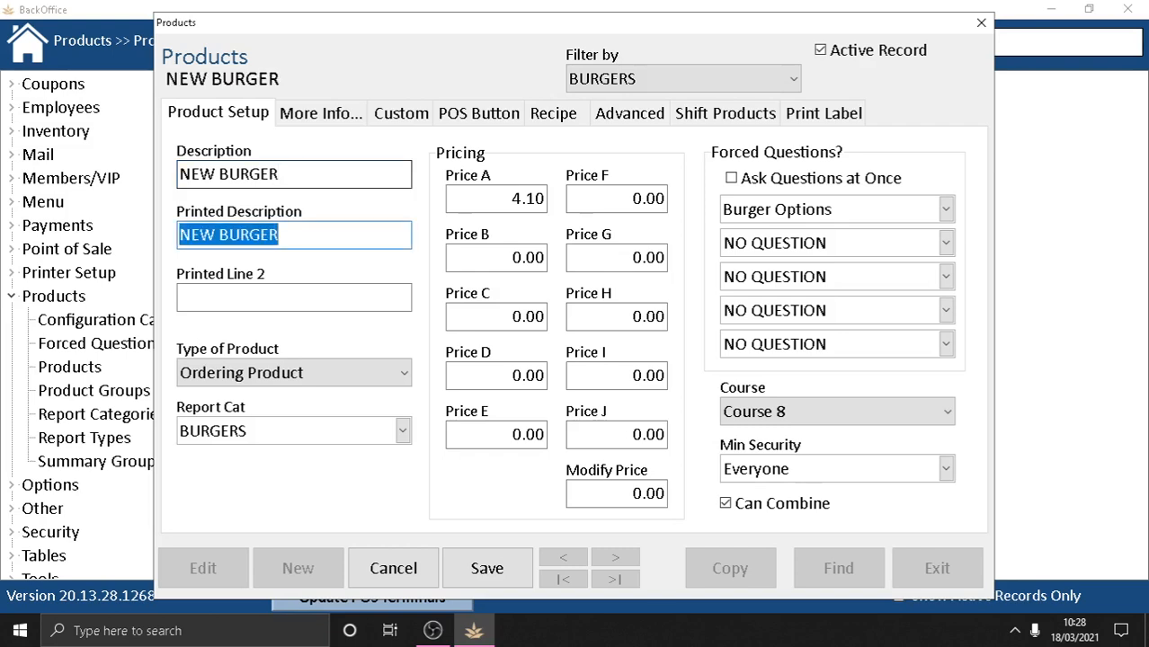
click(317, 224)
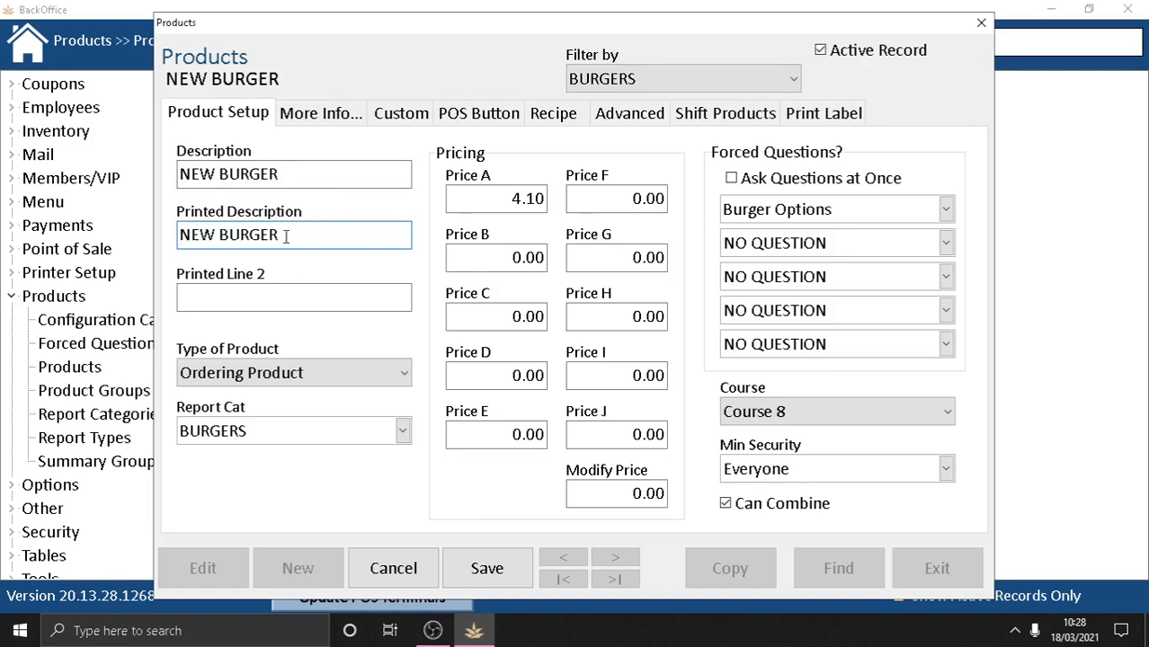
drag(286, 234, 178, 237)
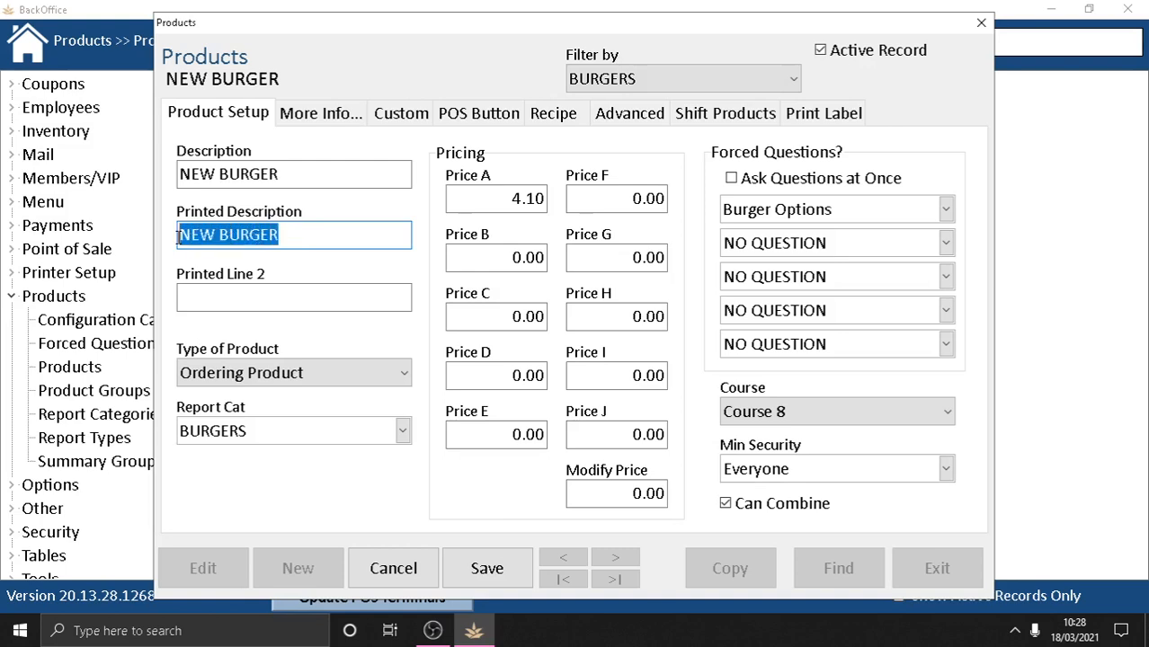
click(294, 239)
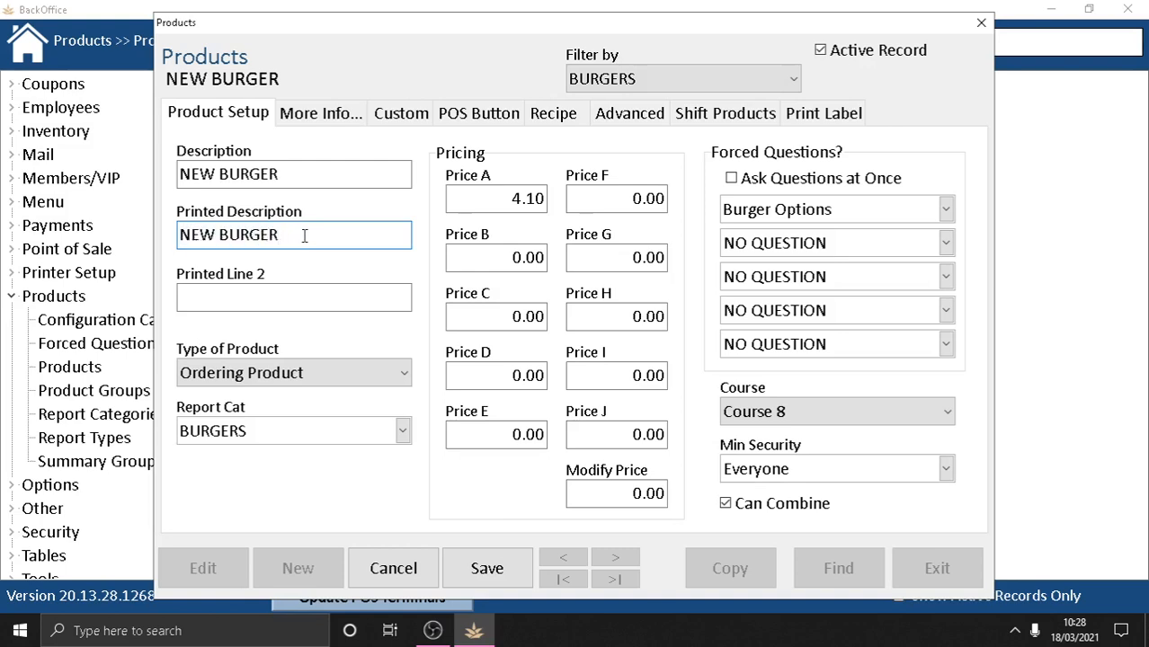
key(Tab)
click(302, 227)
click(304, 185)
Set the new burger's Price A to 5.00 and keep BURGERS as its report category.
click(491, 196)
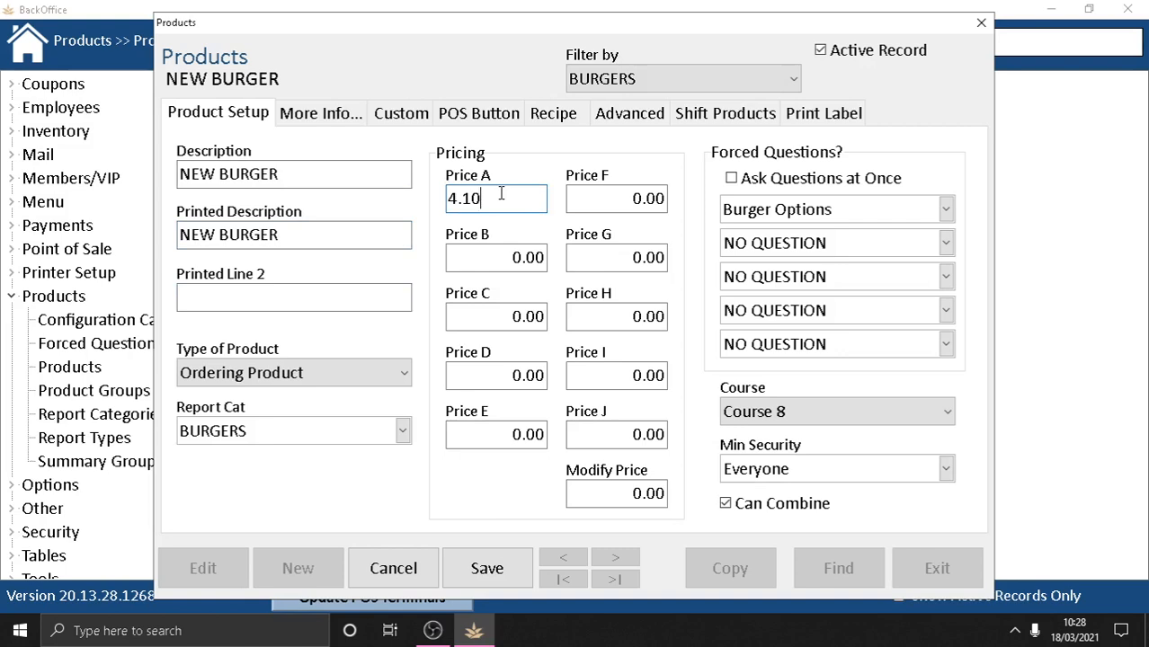
drag(496, 196, 435, 203)
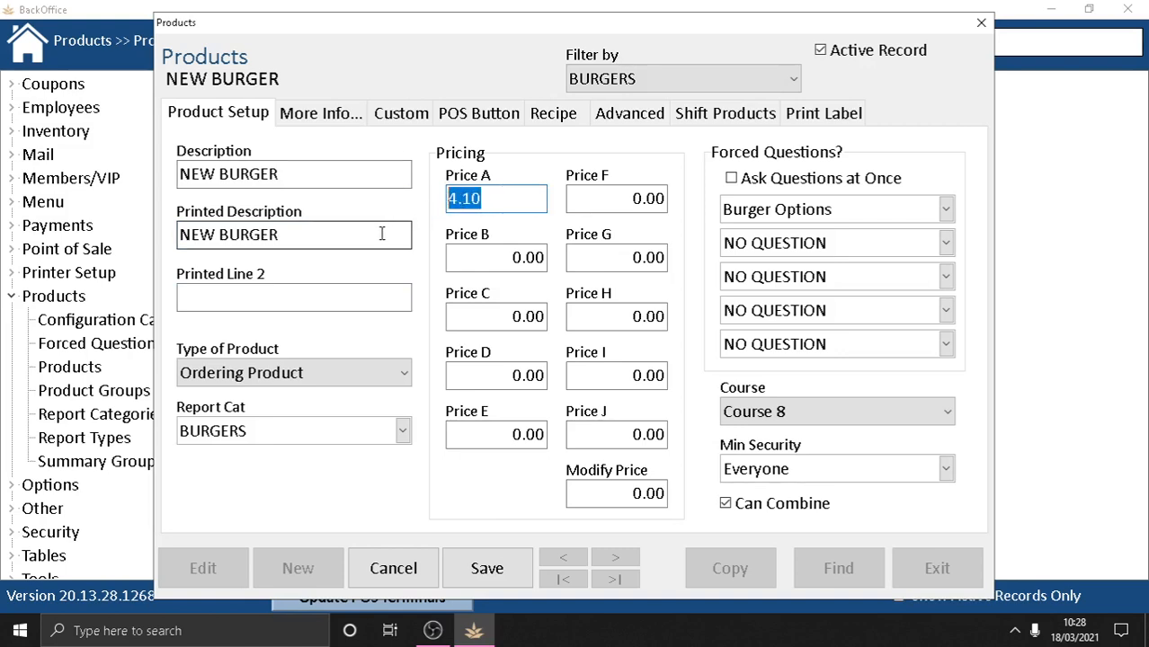
click(489, 198)
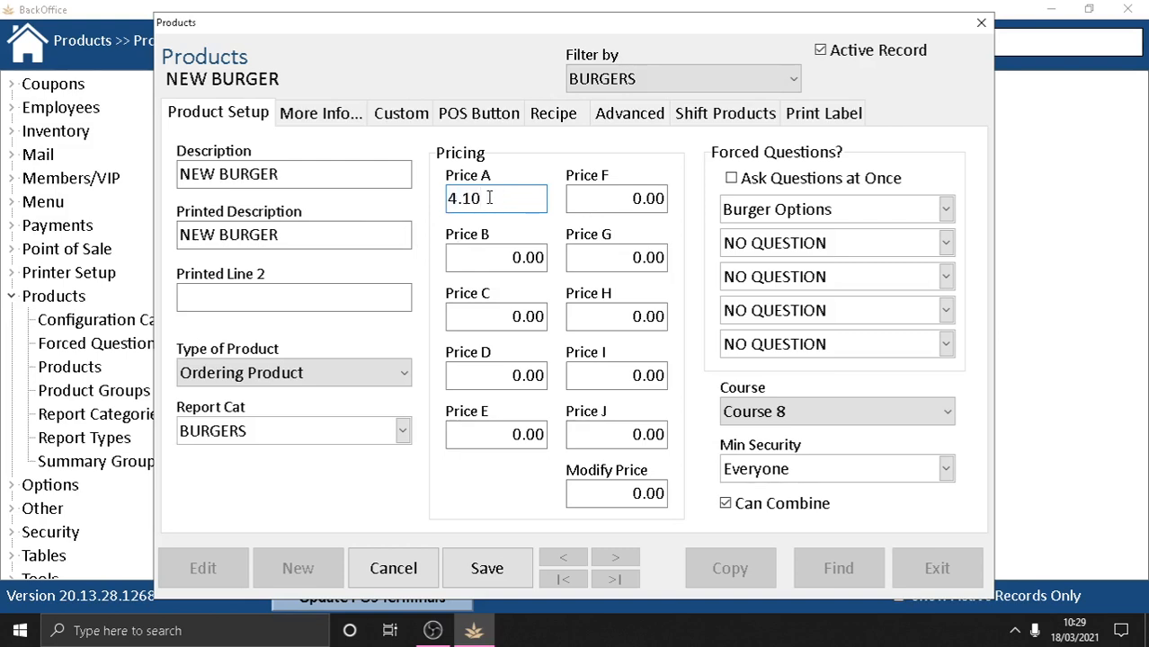
drag(489, 197, 416, 201)
text(5.00)
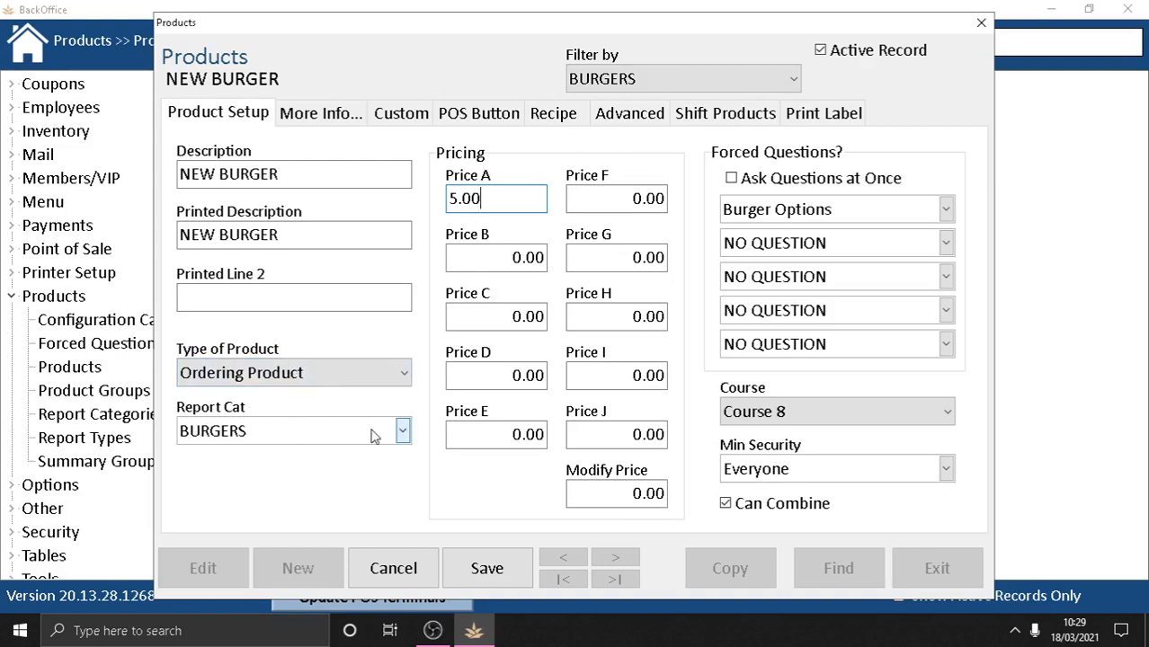
click(403, 434)
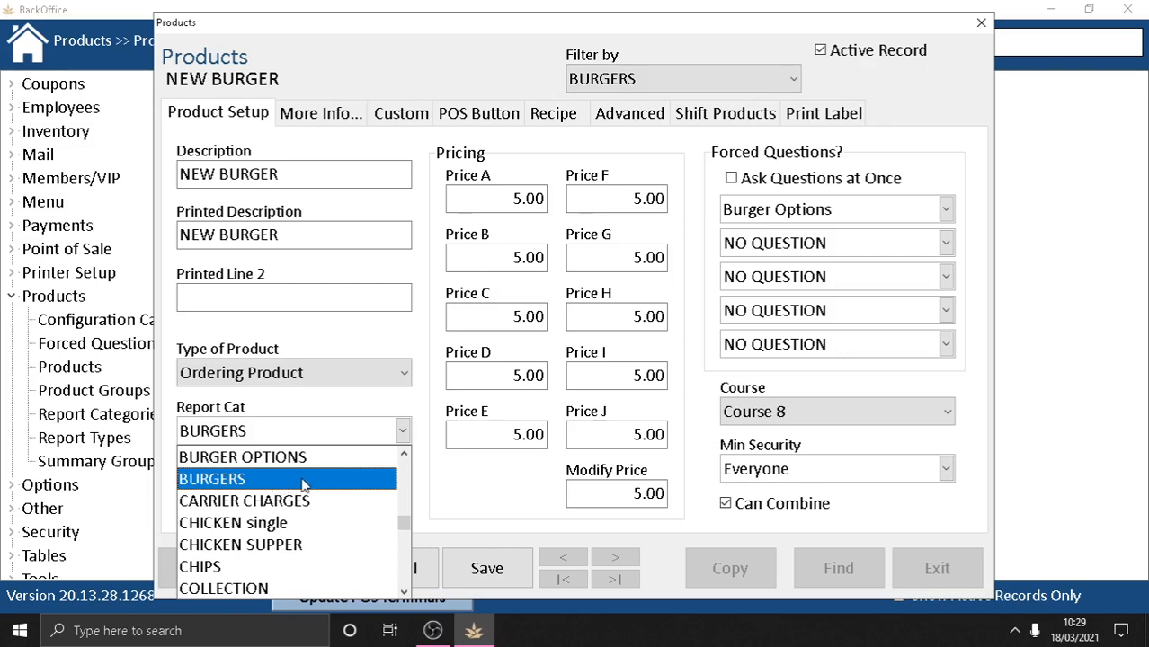
click(437, 492)
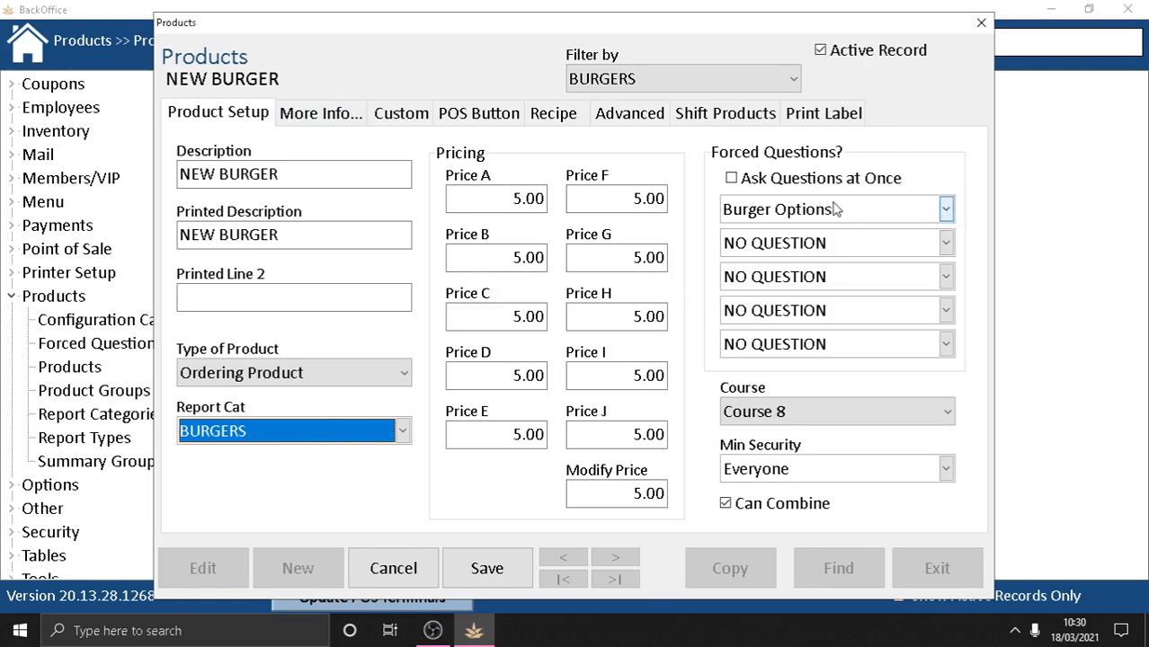
Switch the first forced question to NO QUESTION and back to Burger Options.
click(947, 210)
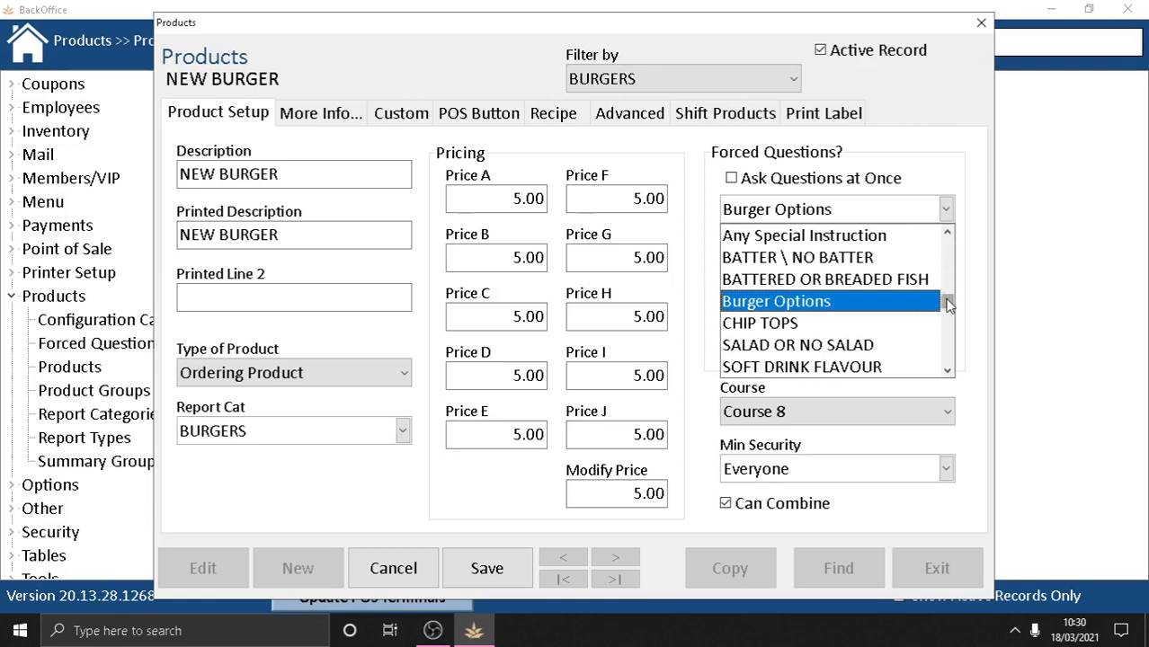
drag(947, 301, 975, 239)
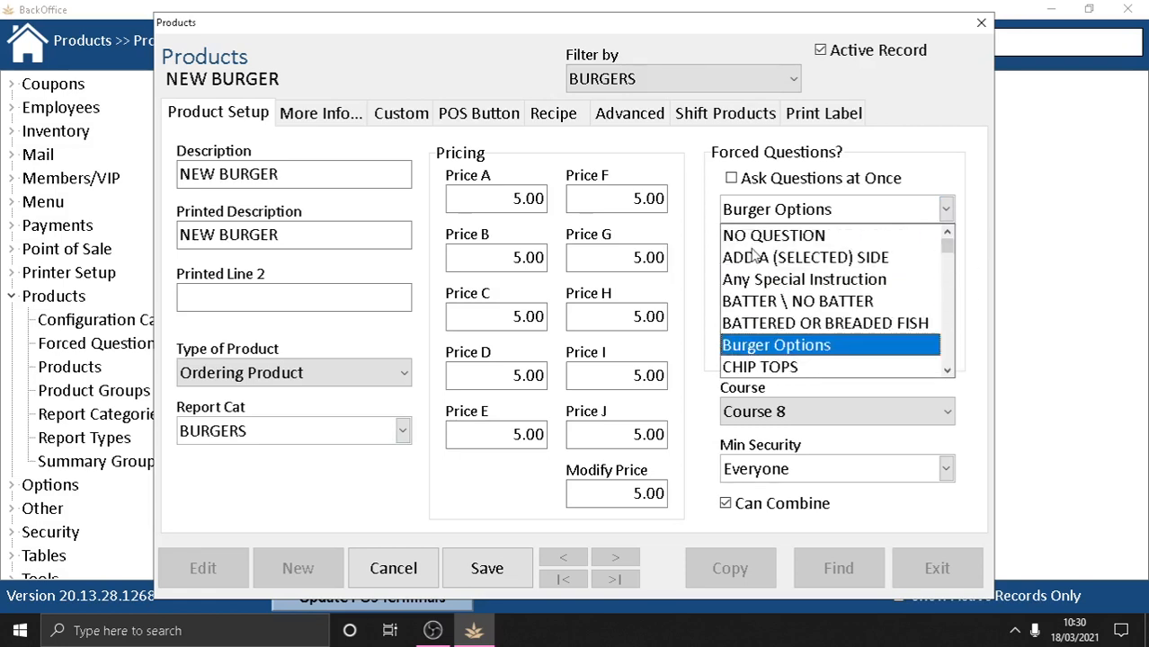
click(759, 236)
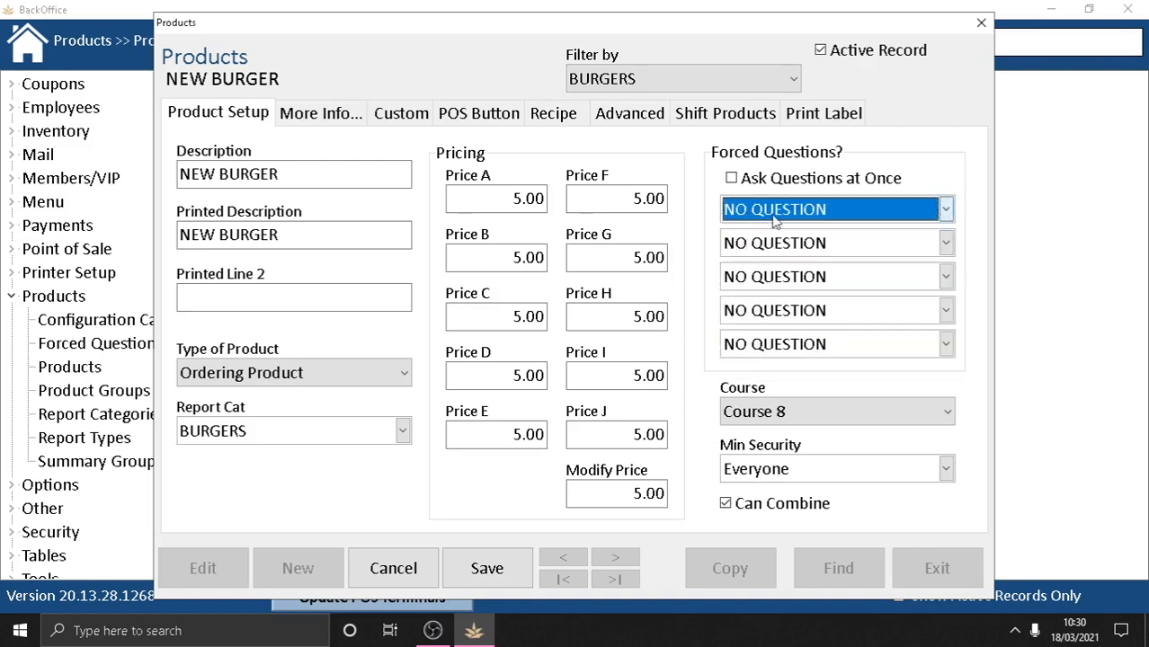
click(947, 211)
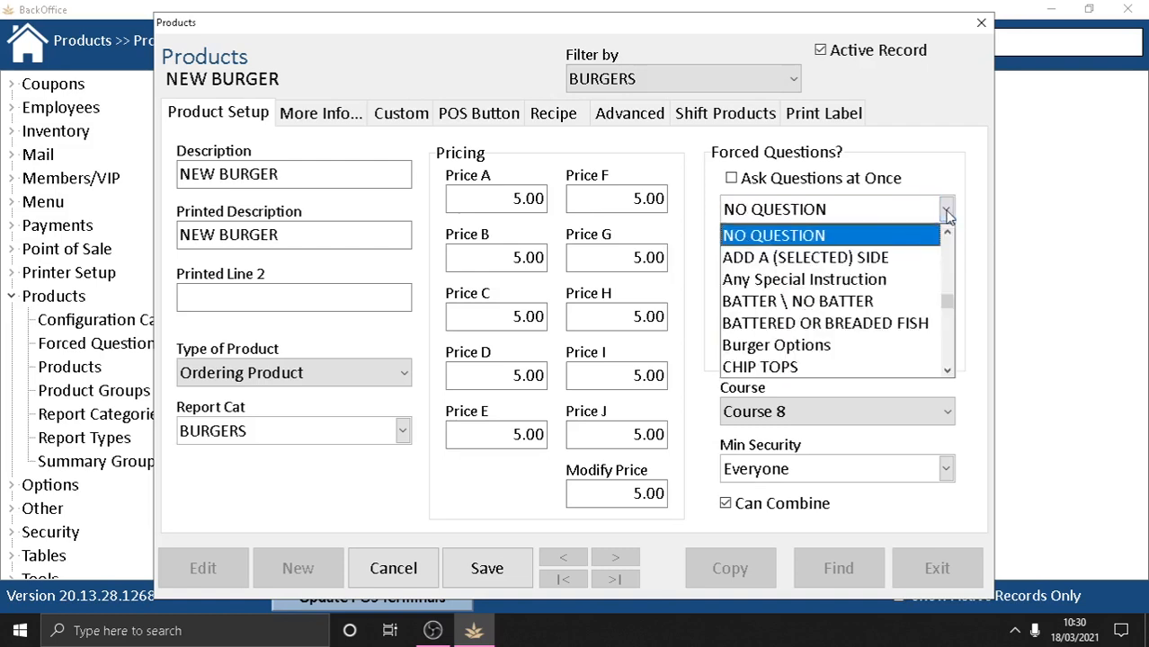
click(799, 347)
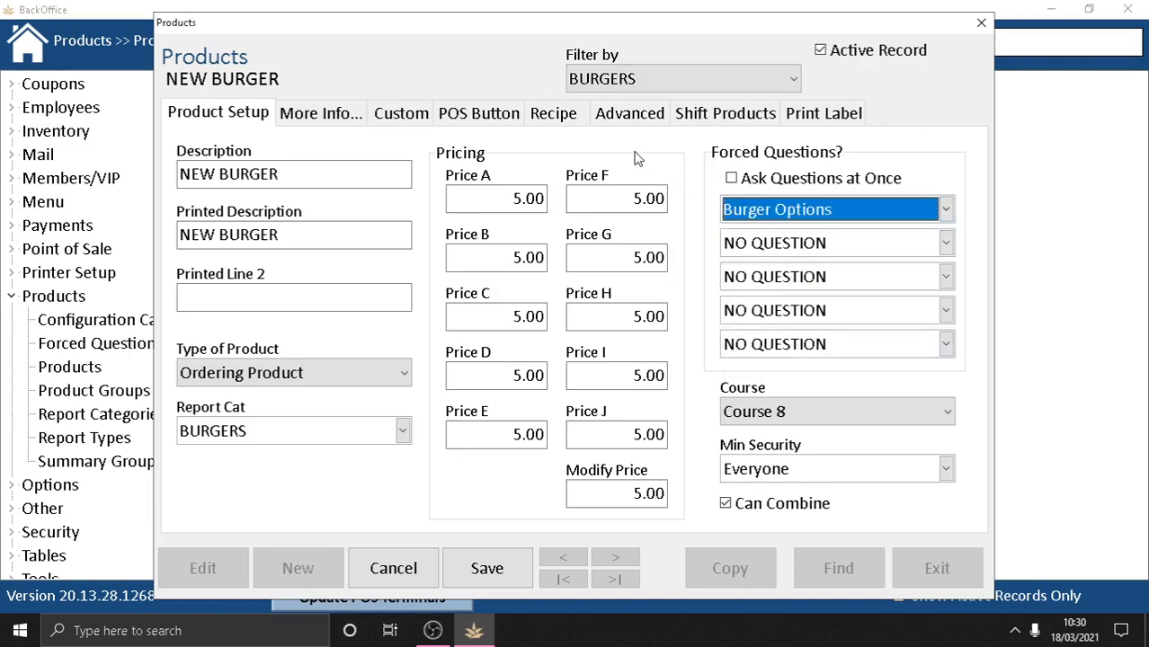
click(270, 304)
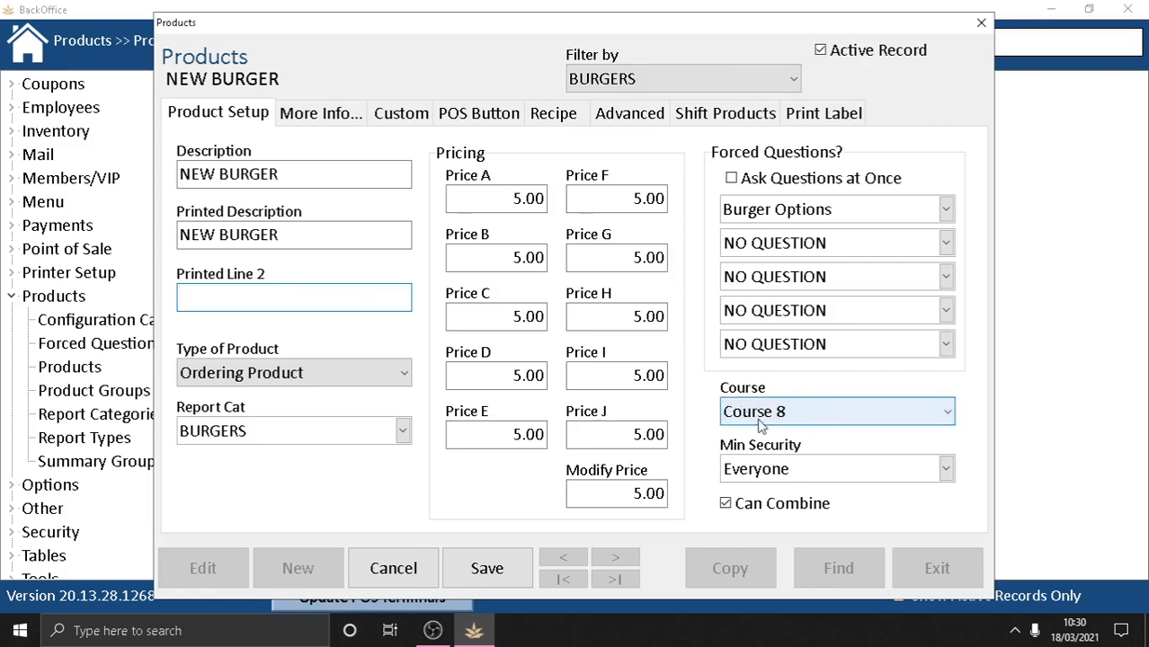
Examine the course choices available for the new burger, including STARTER, MAIN, FRIES/SIDES, Dessert and the numbered courses.
click(950, 412)
drag(948, 496, 958, 413)
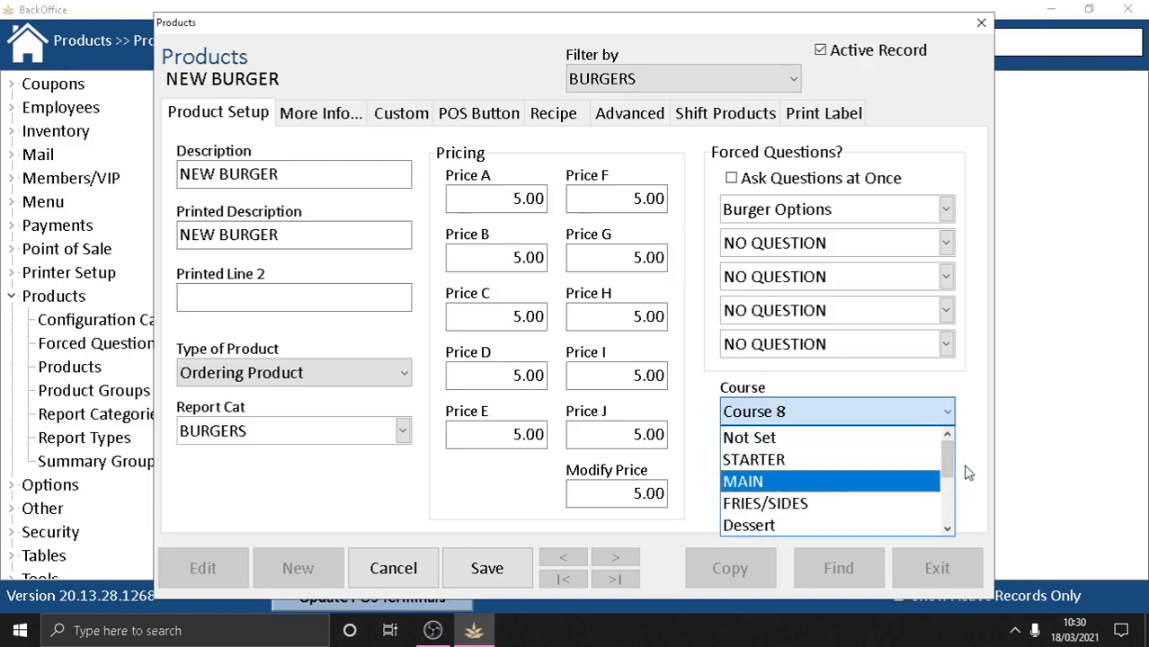
mouse_move(951, 460)
mouse_down()
mouse_move(949, 503)
mouse_move(952, 457)
mouse_up()
drag(949, 463, 951, 455)
mouse_move(951, 460)
mouse_down()
mouse_move(951, 475)
mouse_move(951, 460)
mouse_up()
click(953, 413)
click(953, 413)
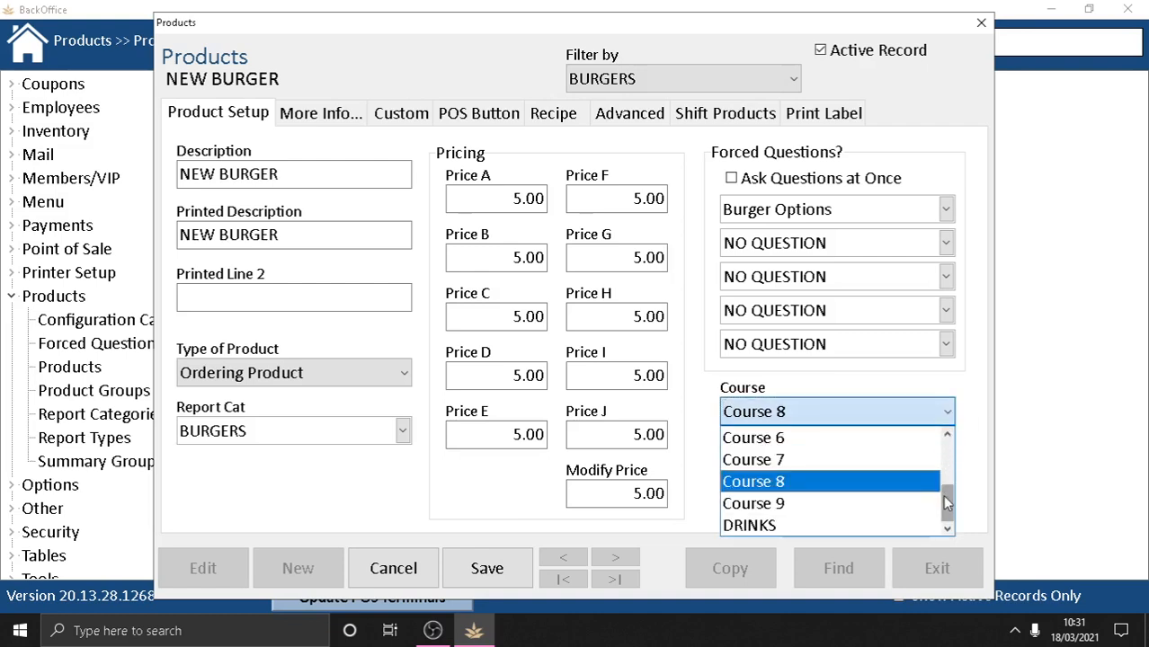
drag(950, 502, 957, 449)
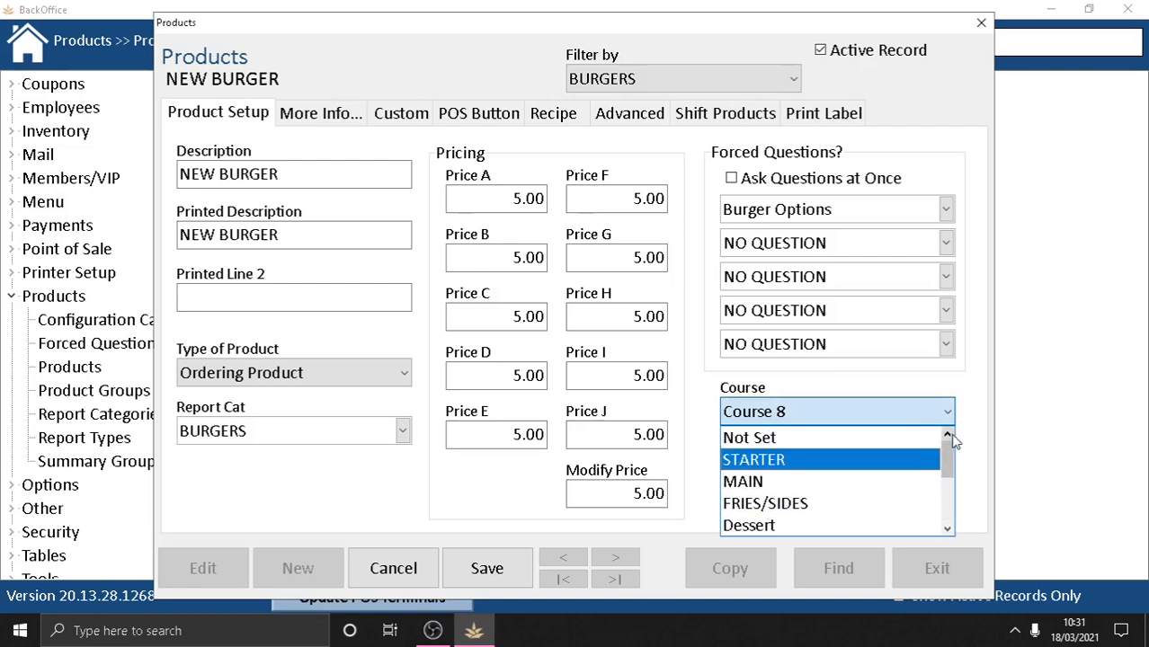
mouse_move(950, 456)
mouse_down()
mouse_move(948, 485)
mouse_move(947, 466)
mouse_up()
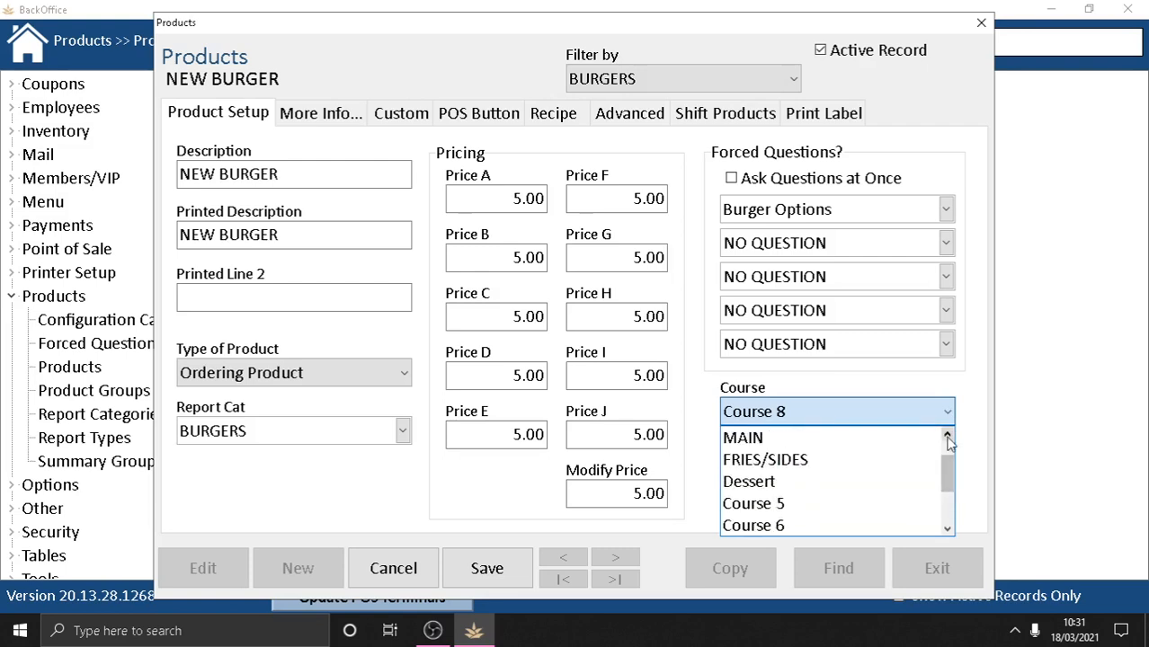
click(956, 392)
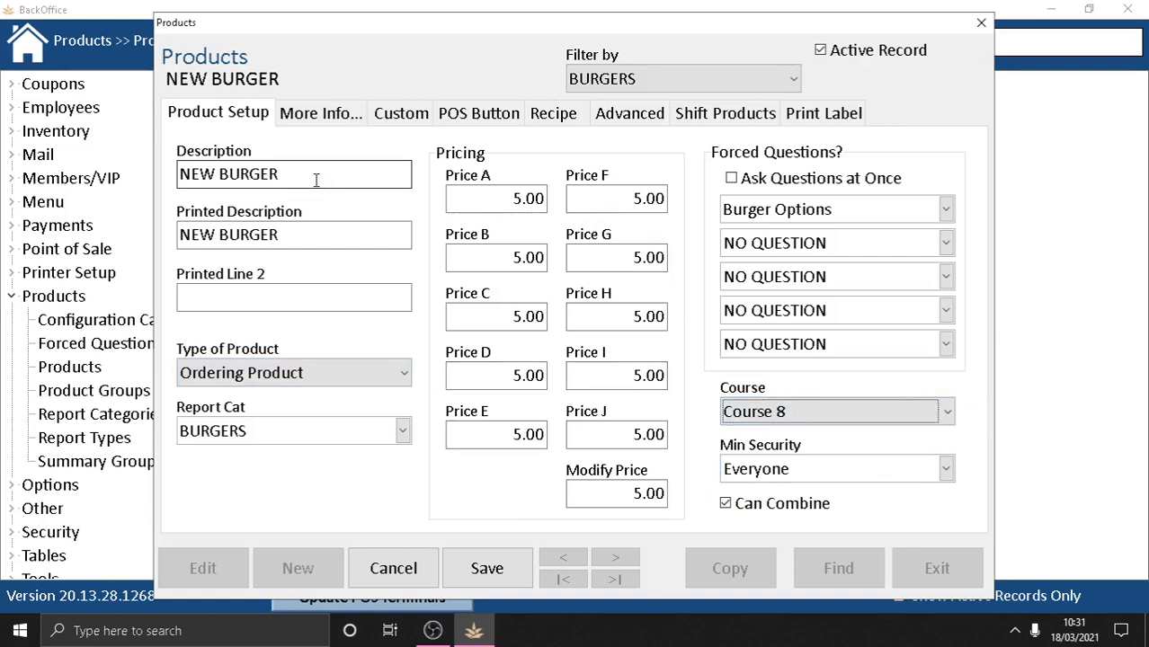
Review the new burger's additional information, custom defaults, POS button, recipe, advanced, shift product and print label settings.
click(317, 120)
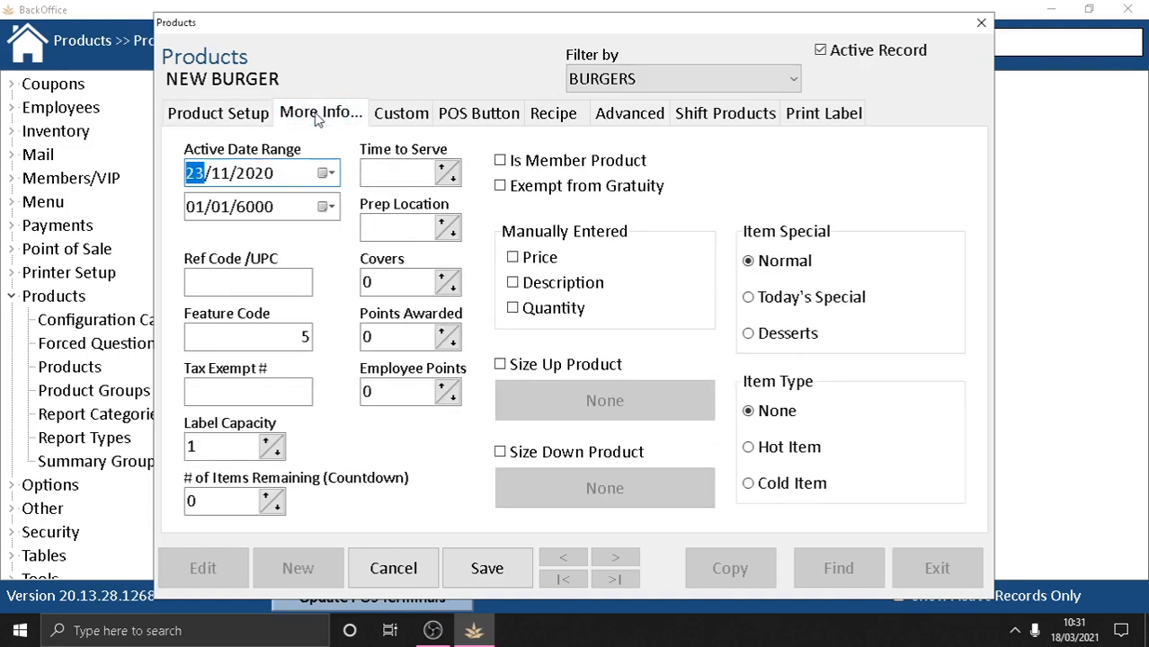
click(405, 112)
click(464, 114)
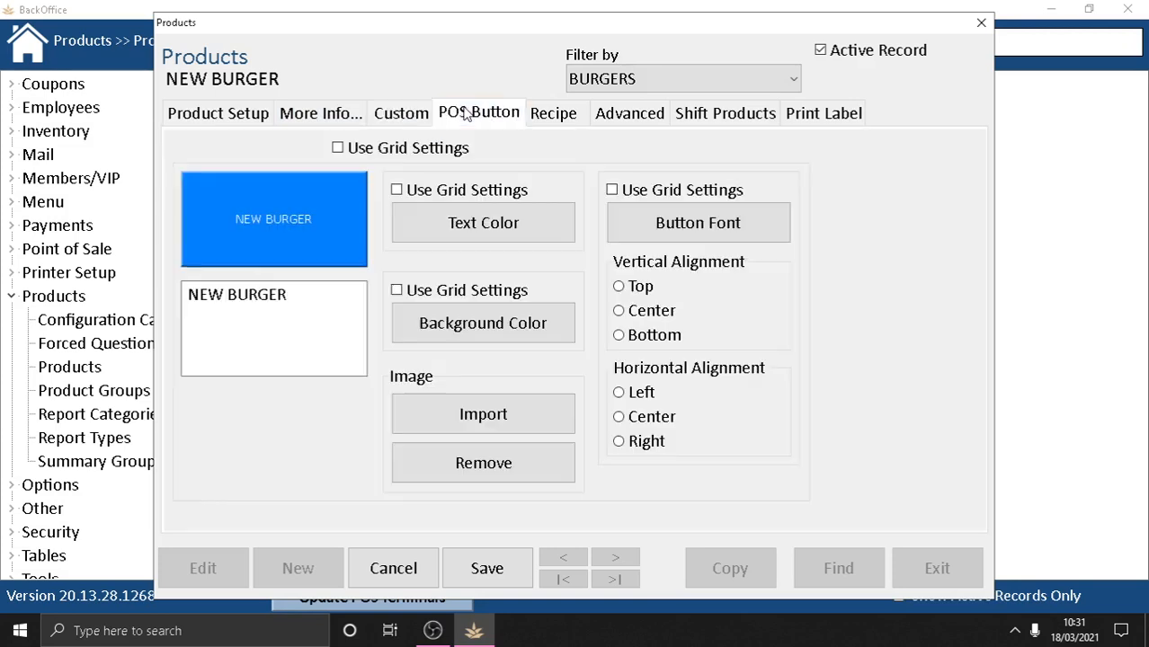
click(549, 114)
click(606, 118)
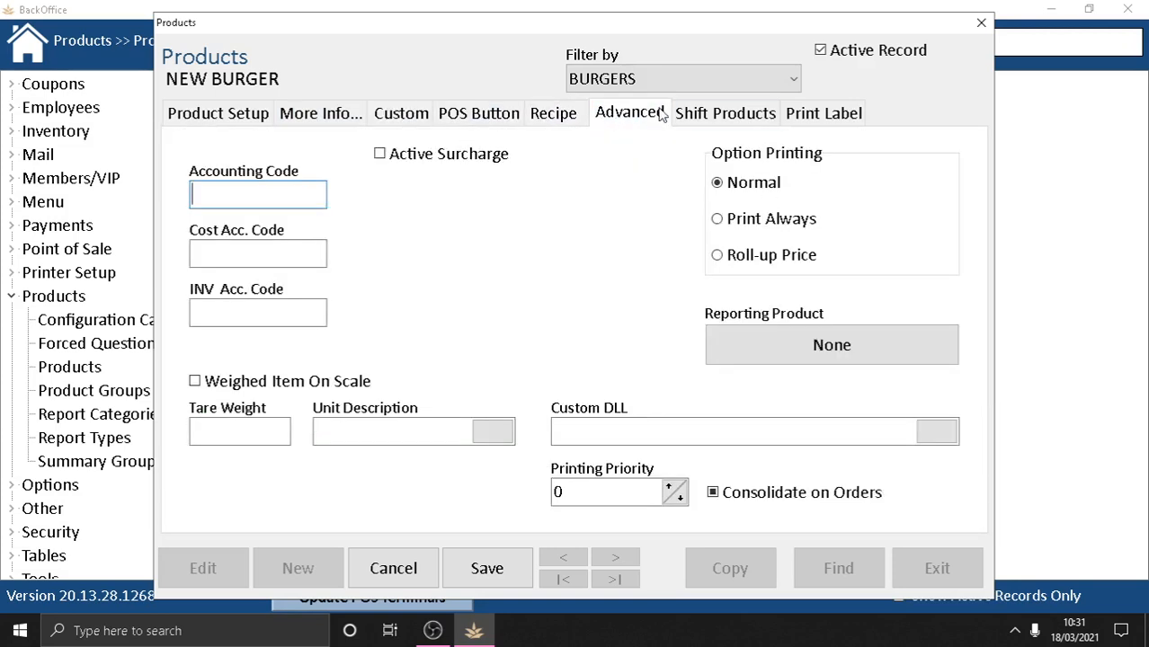
click(699, 116)
click(798, 116)
click(717, 125)
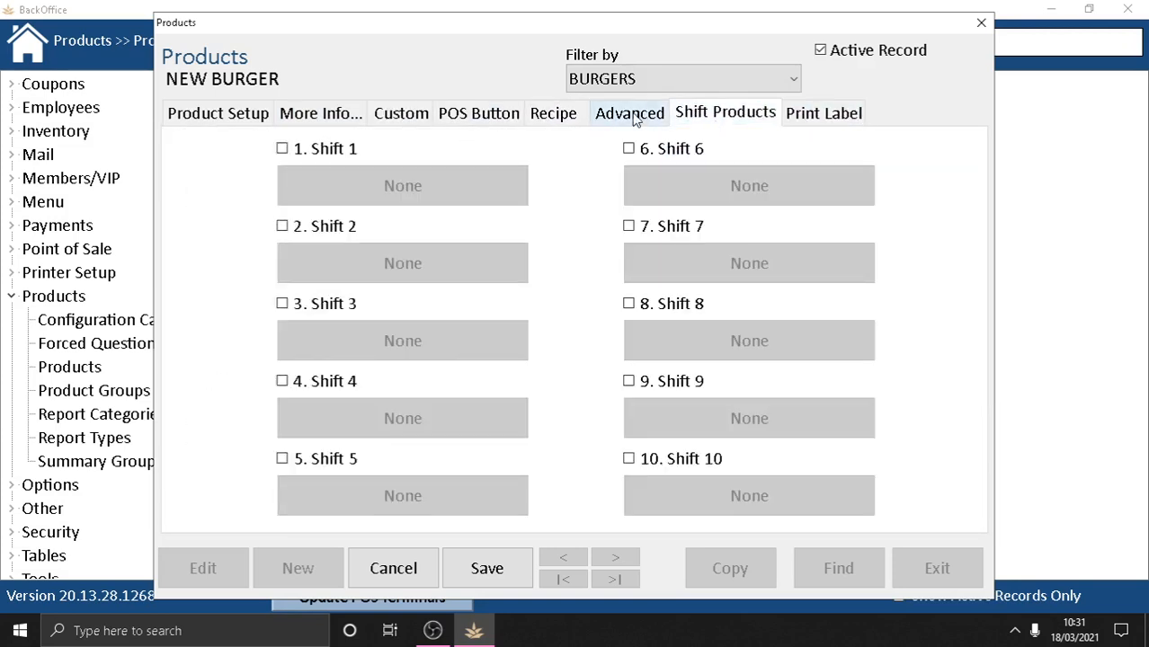
click(631, 117)
click(559, 116)
click(503, 114)
click(403, 117)
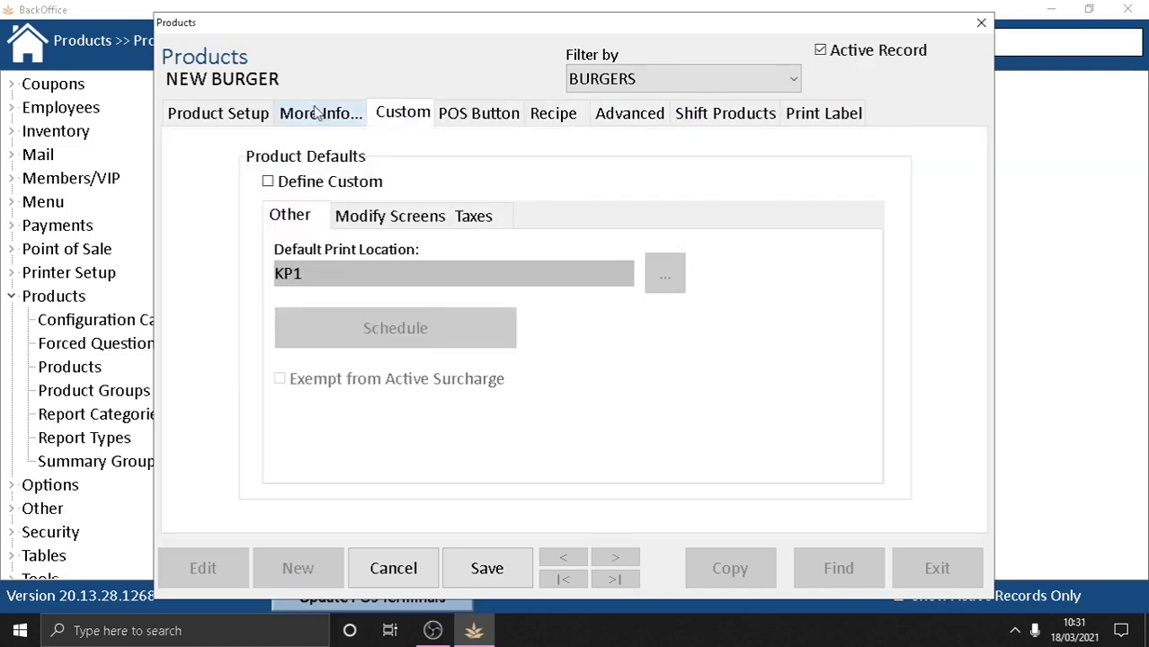
click(323, 115)
click(265, 119)
click(316, 115)
click(405, 115)
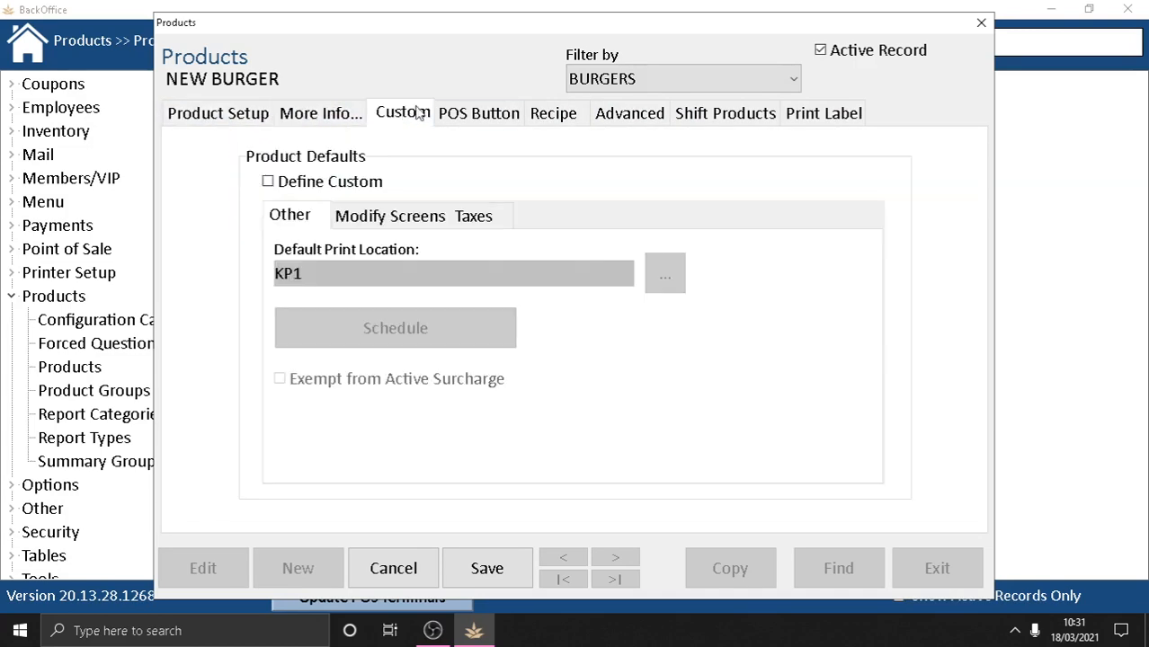
click(468, 115)
click(547, 115)
click(481, 121)
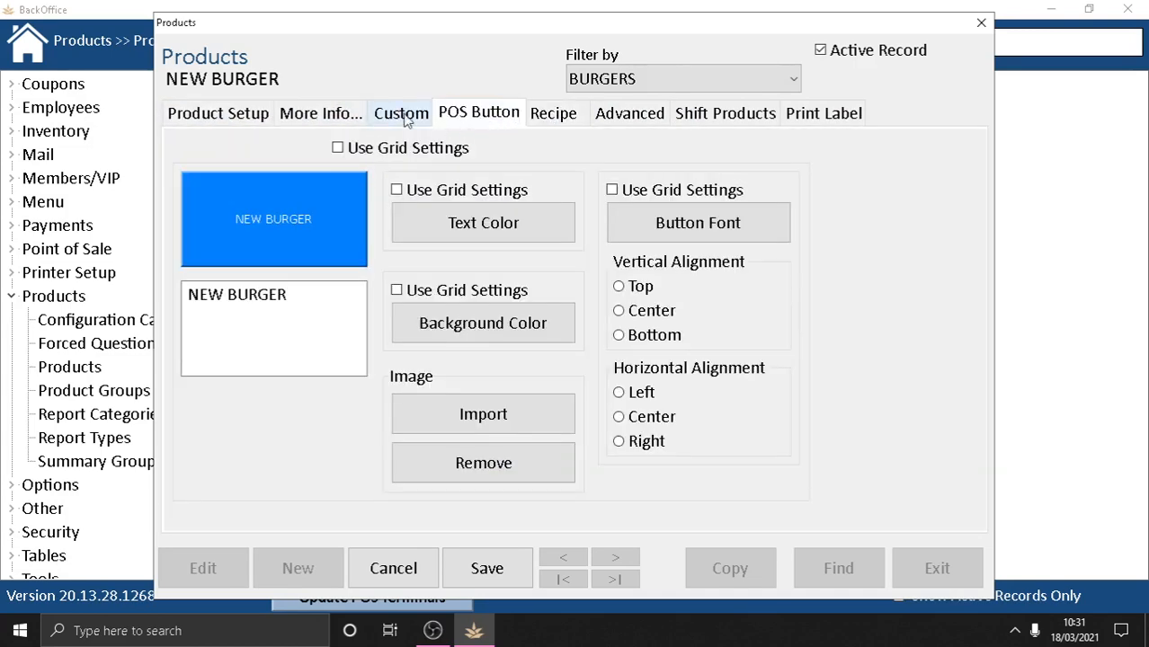
click(400, 120)
click(514, 119)
click(550, 119)
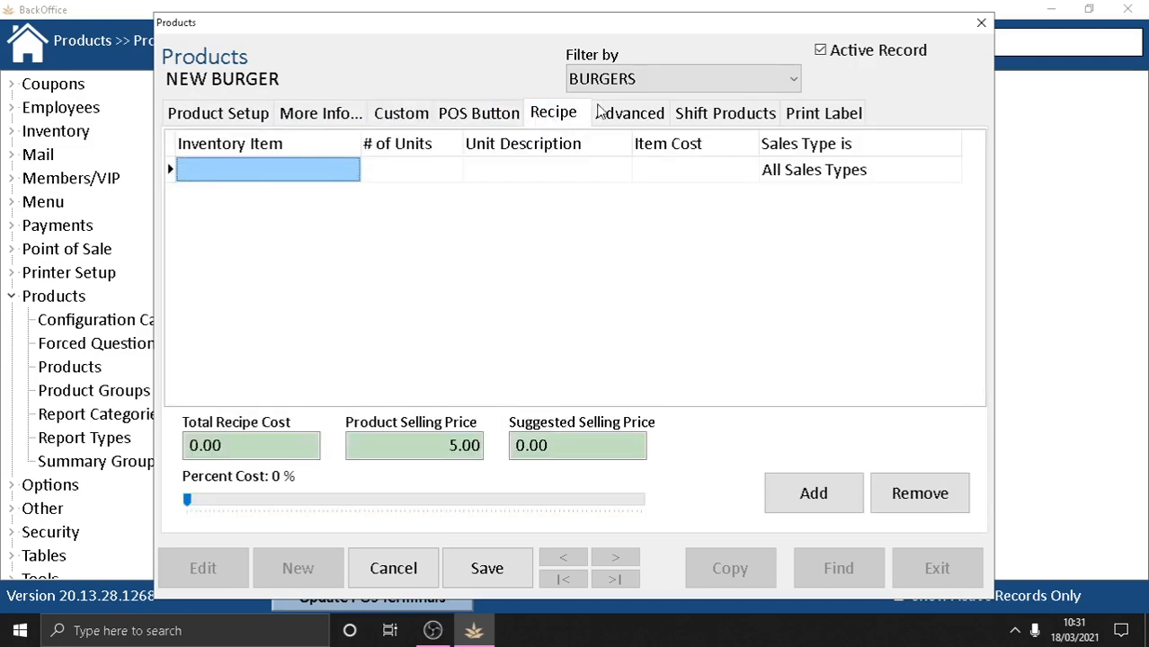
click(600, 114)
click(719, 115)
click(609, 117)
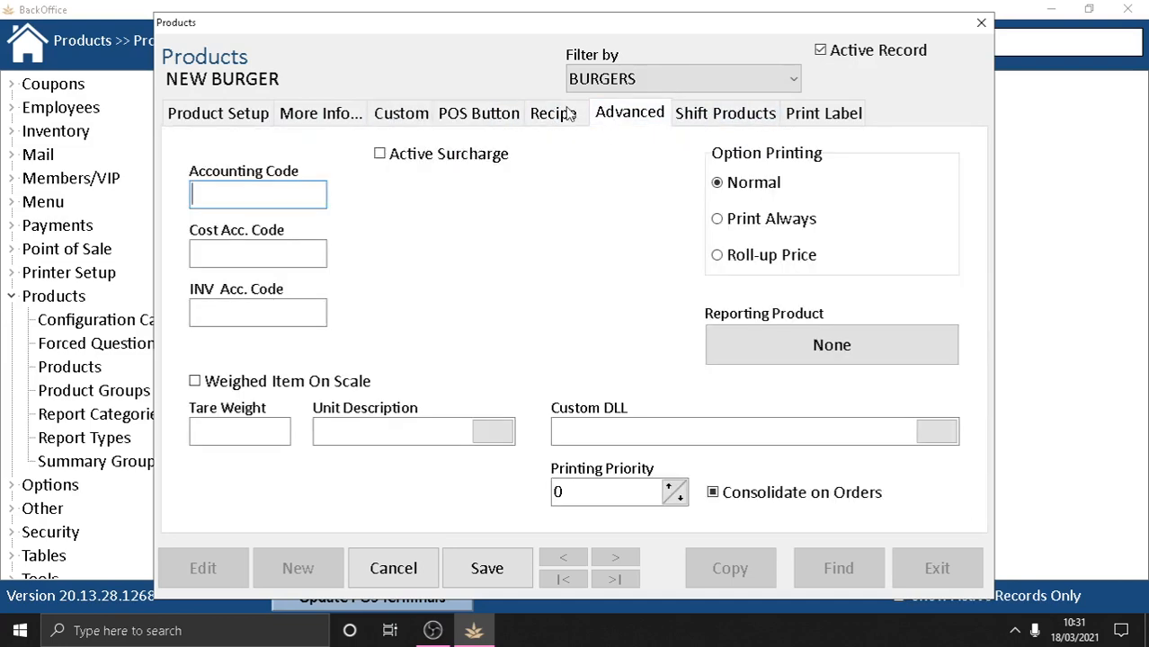
click(547, 115)
click(505, 115)
click(426, 119)
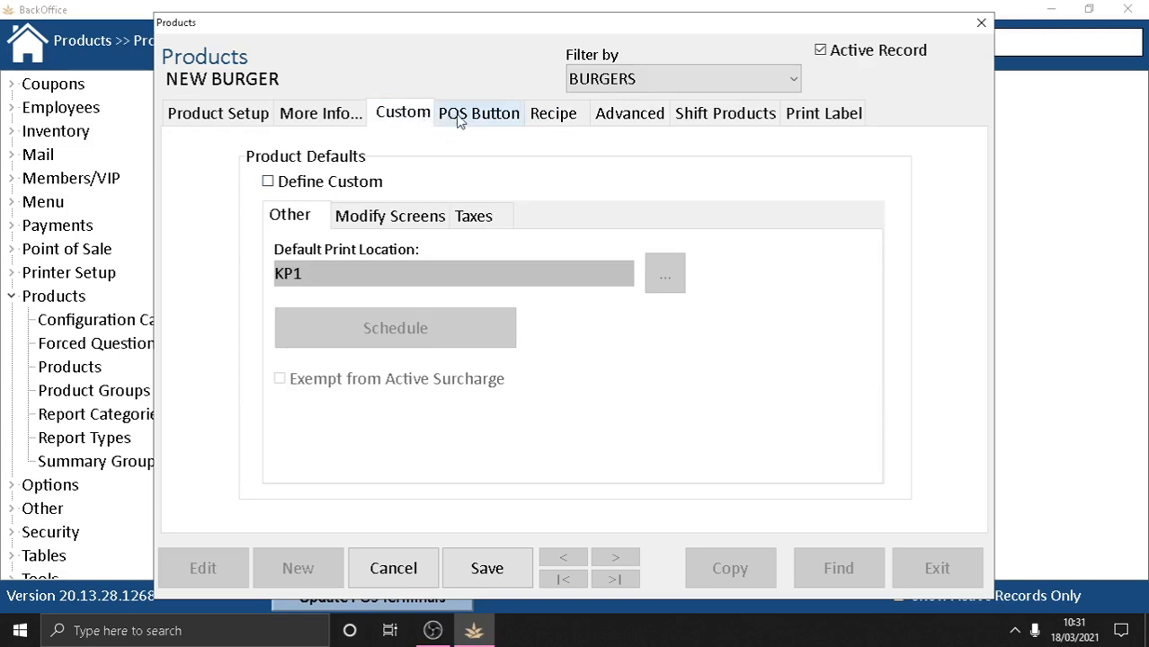
Try a light red background colour on the product's POS button, restore the blue, and return to the product setup details.
click(461, 119)
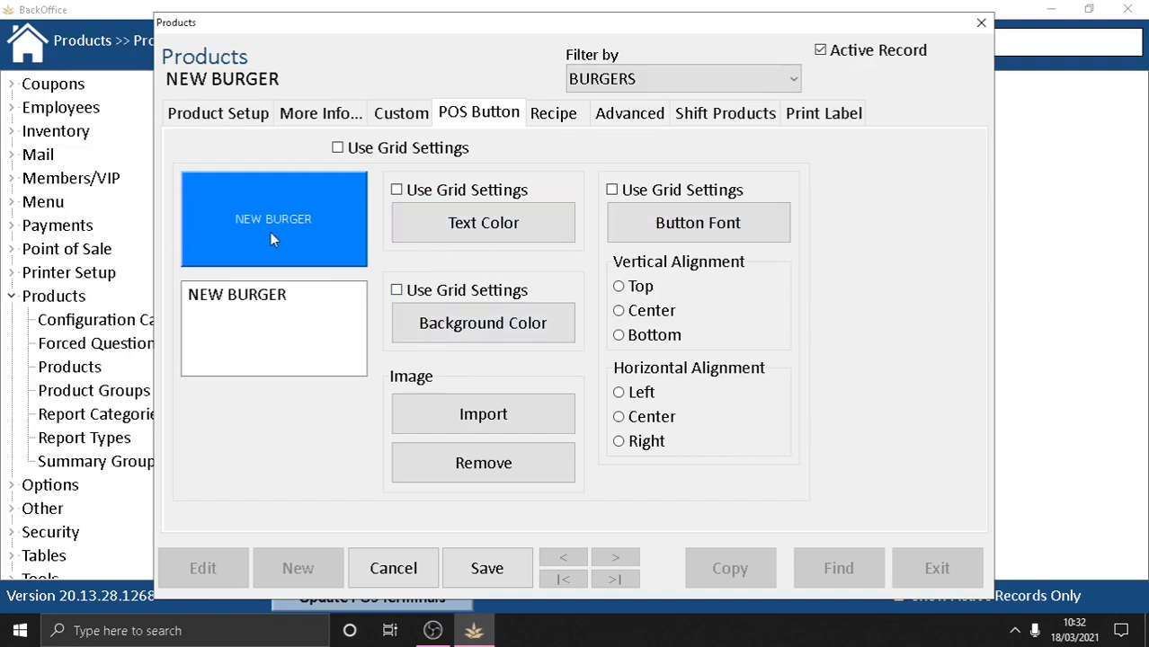
click(426, 323)
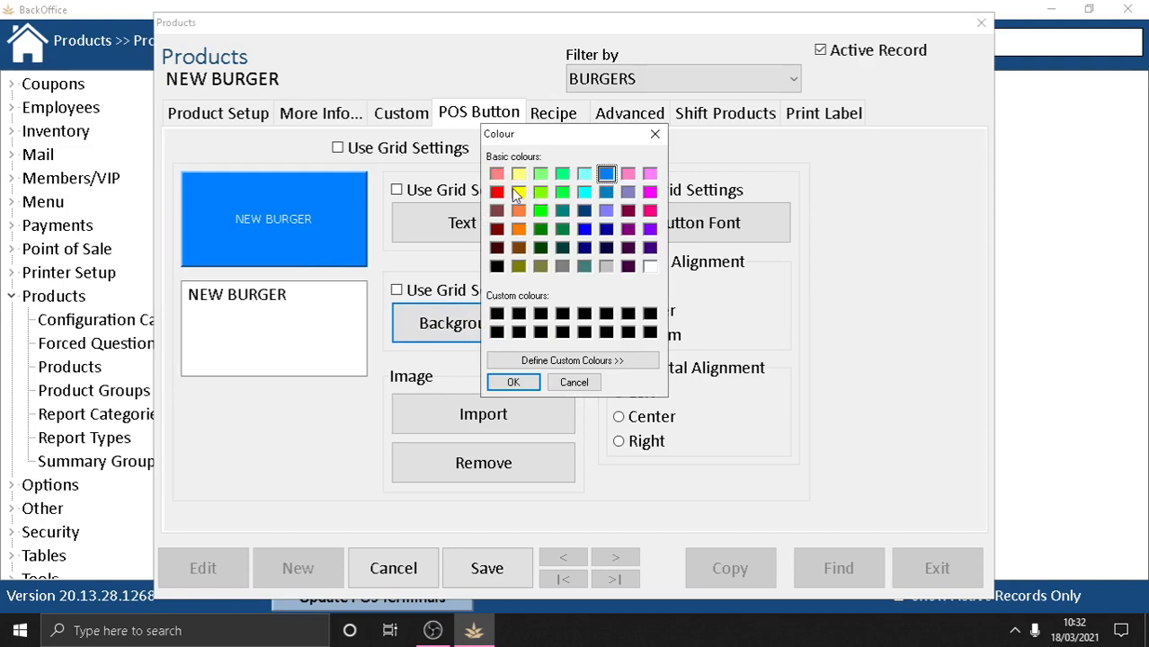
click(498, 176)
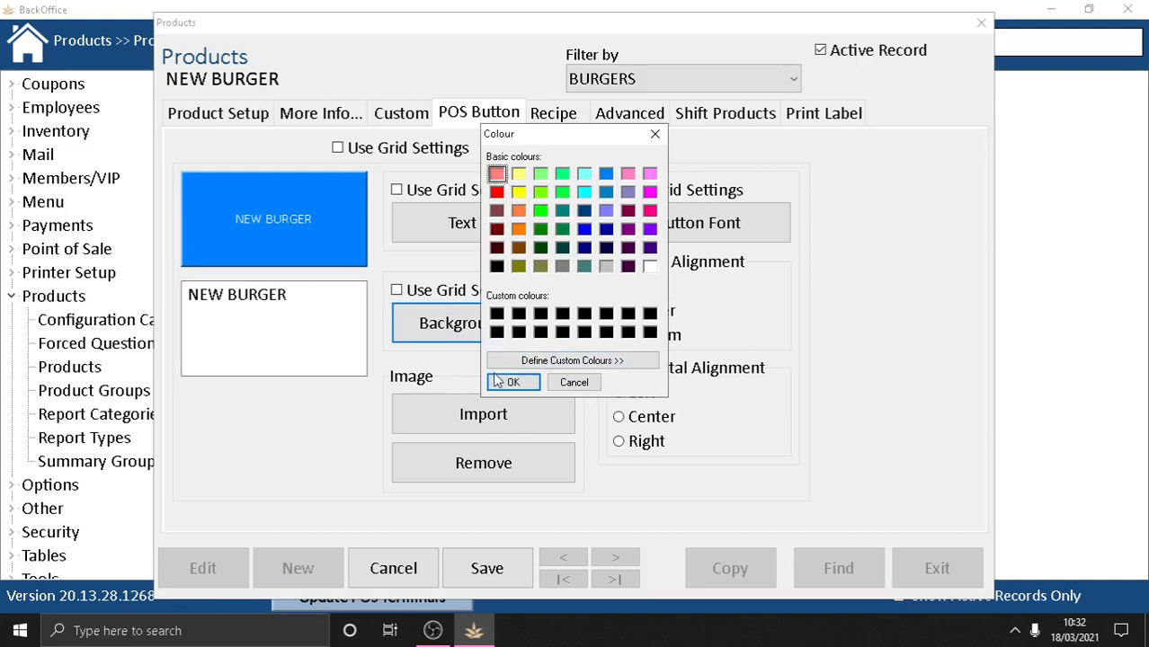
click(503, 381)
click(408, 321)
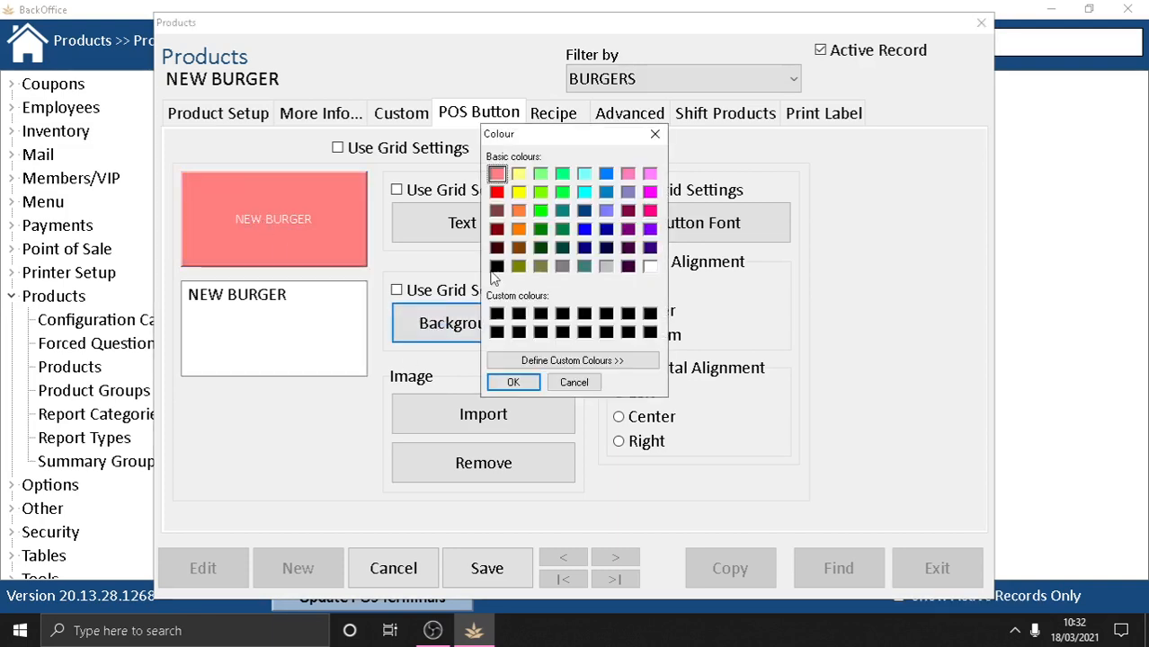
click(604, 175)
click(517, 383)
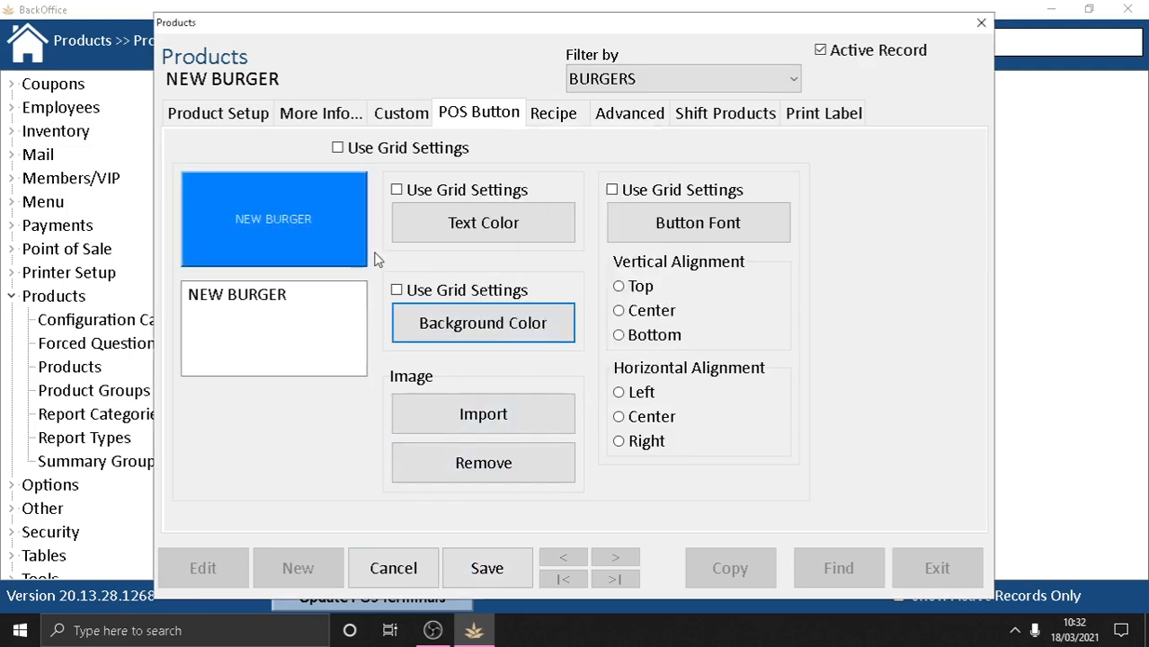
click(223, 112)
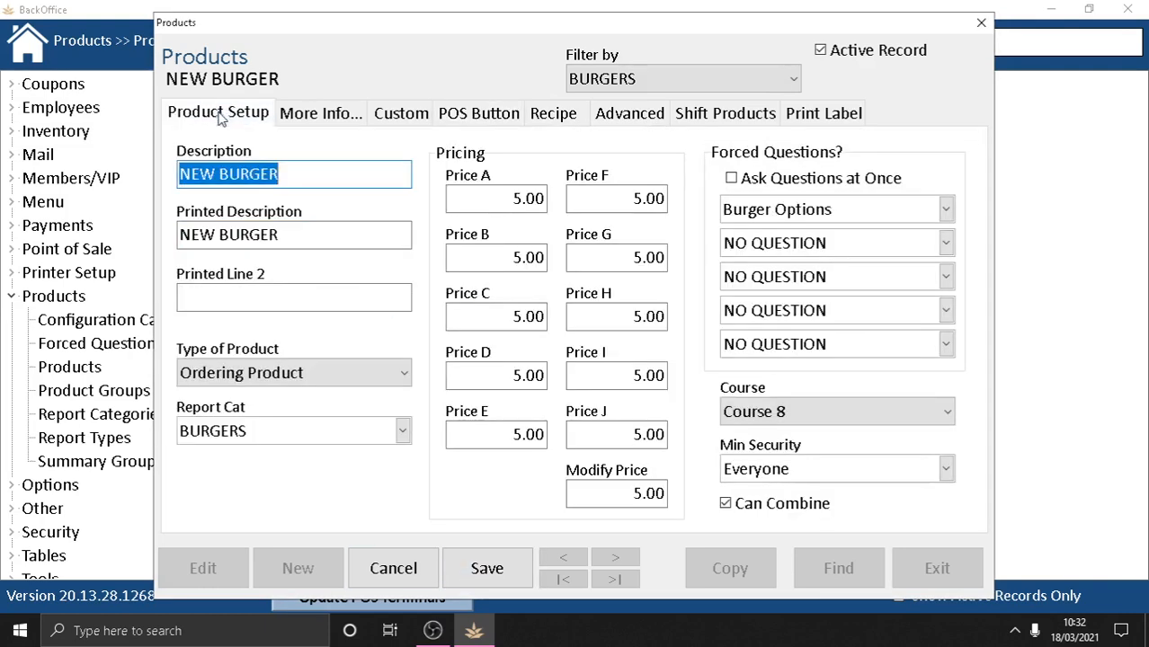
Save the NEW BURGER product record after rechecking its additional information and custom settings, and close the product setup.
click(322, 113)
click(398, 114)
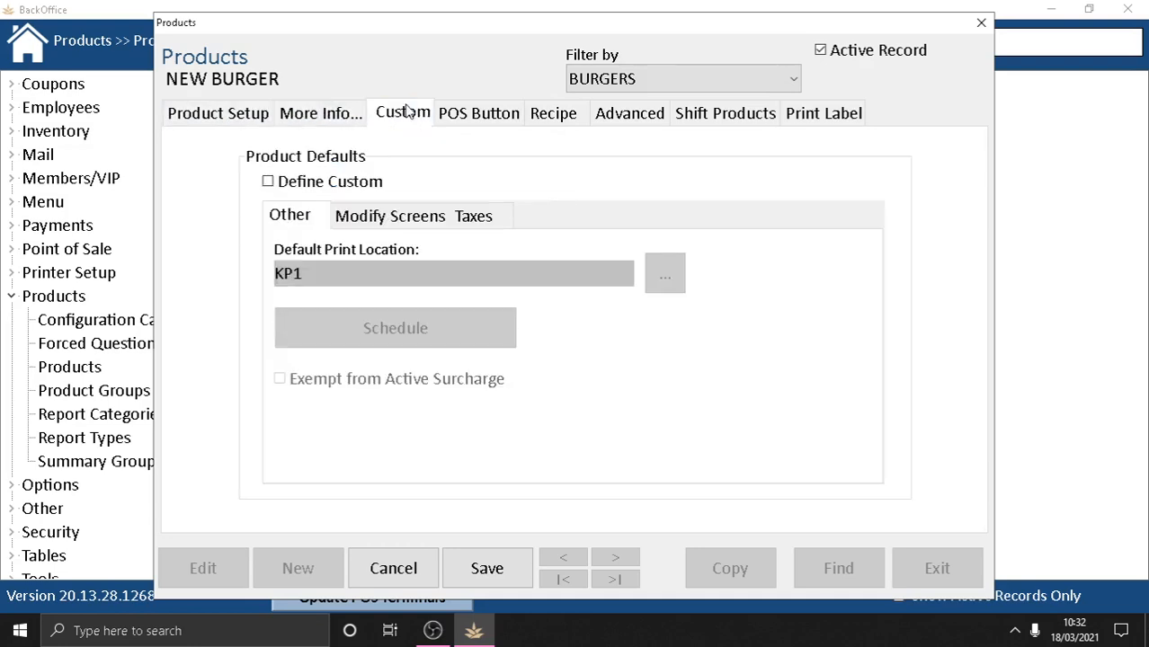
click(341, 118)
click(239, 117)
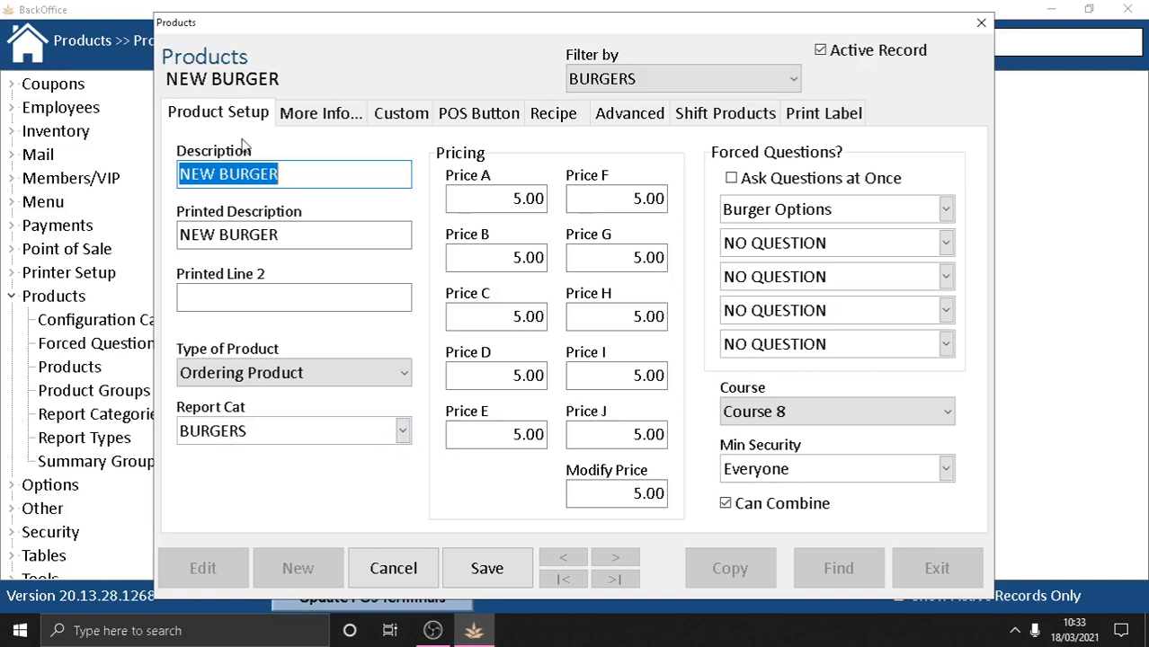
click(476, 574)
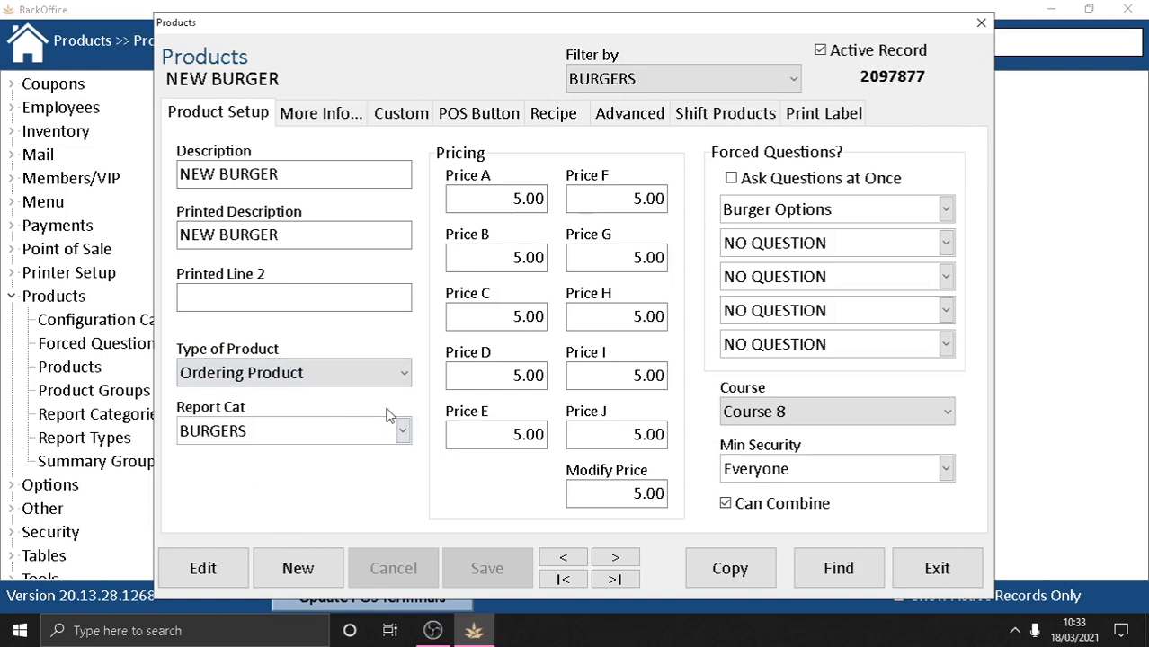
click(911, 568)
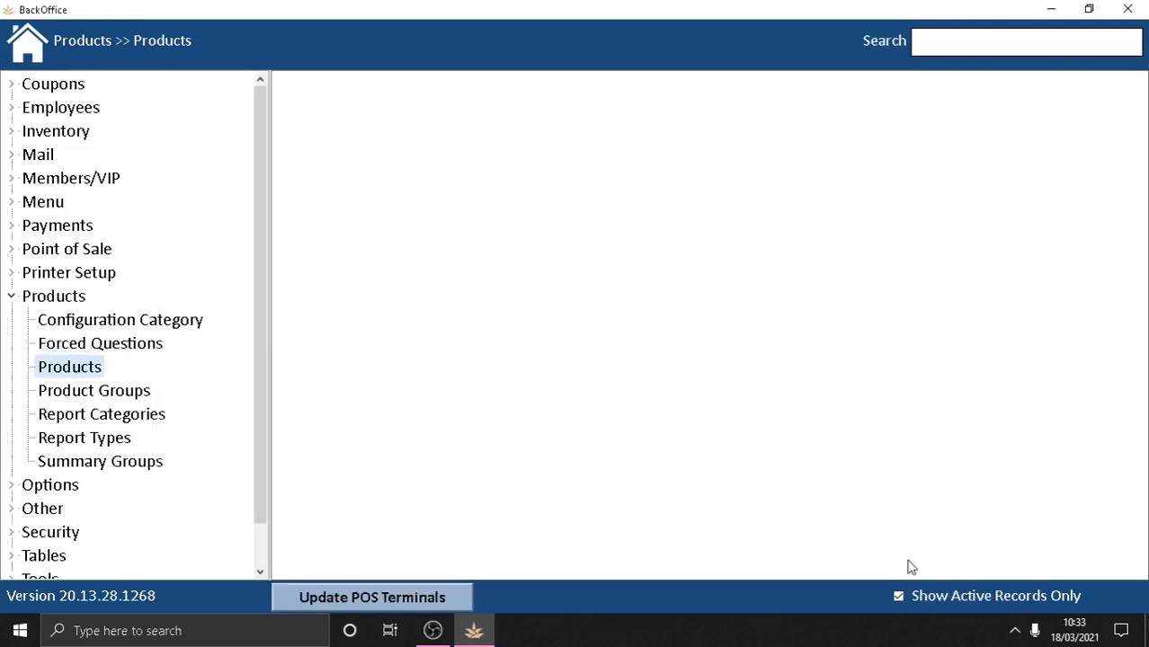
Open the Menu Setup designer and load the Default Menu for all revenue centers.
click(11, 297)
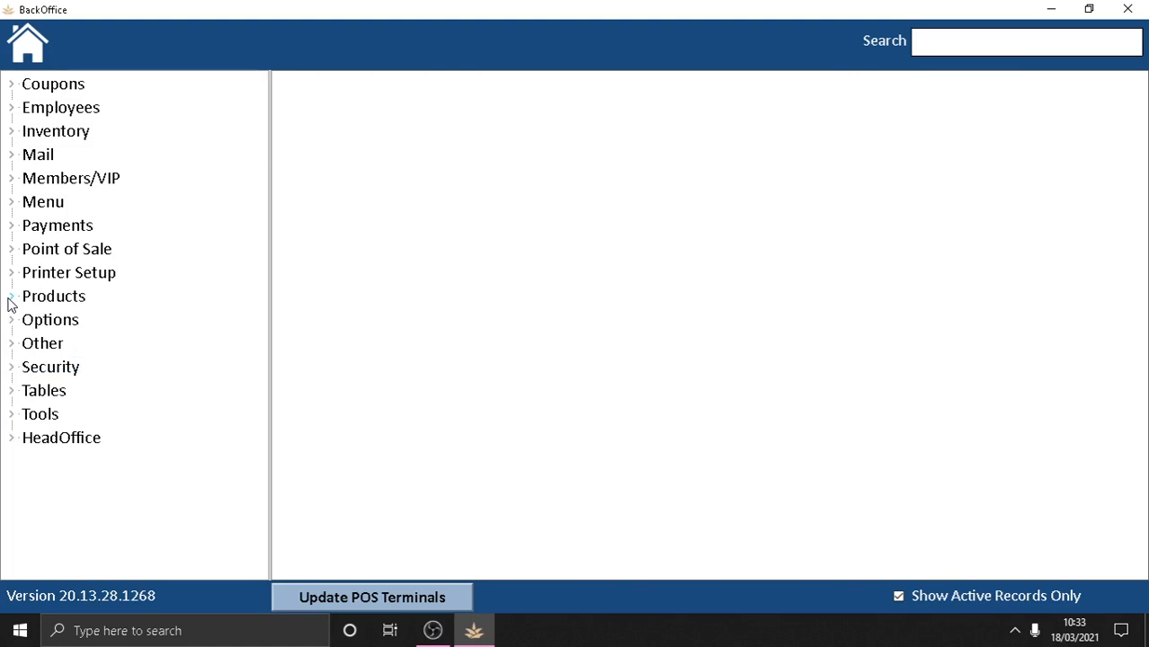
click(11, 203)
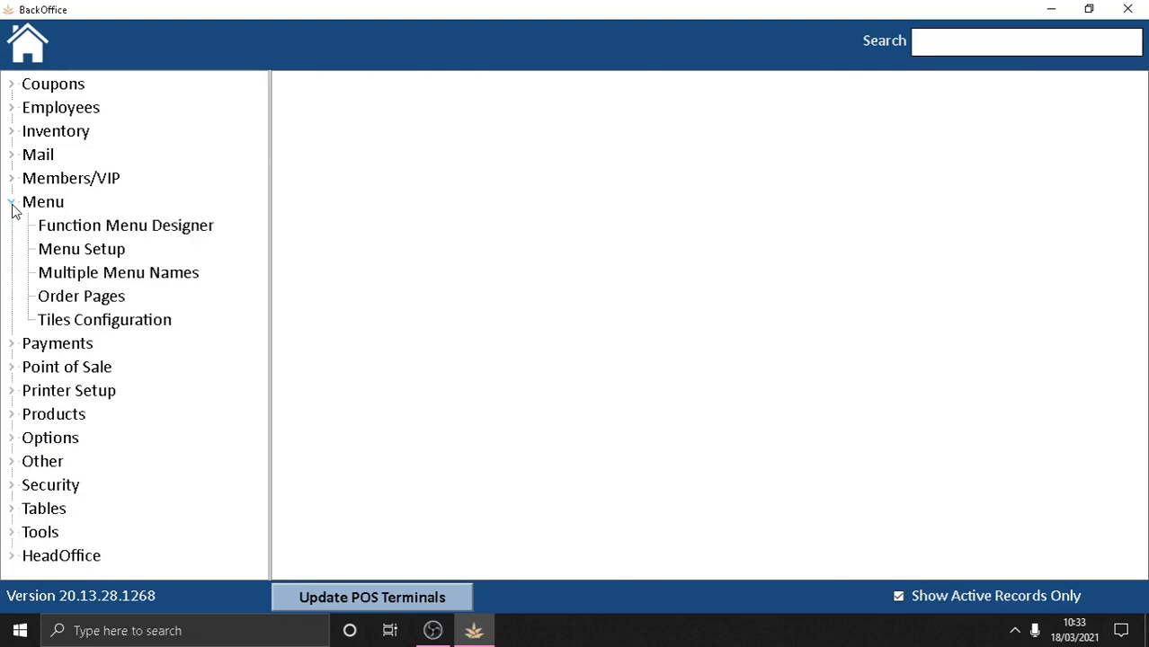
click(79, 252)
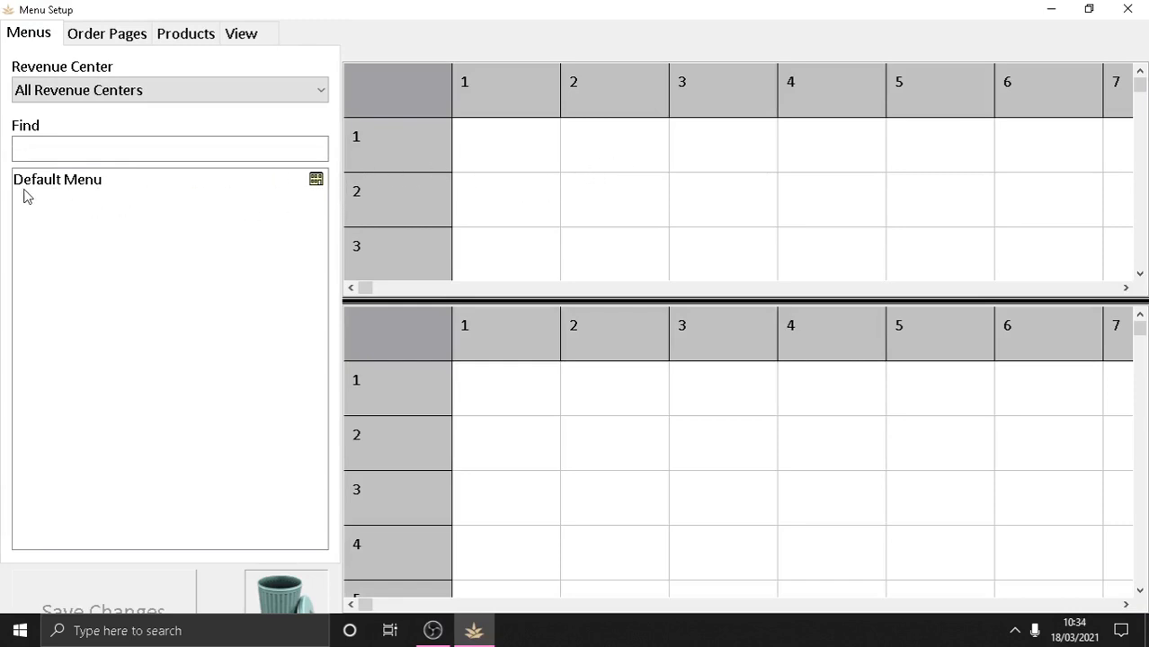
click(74, 190)
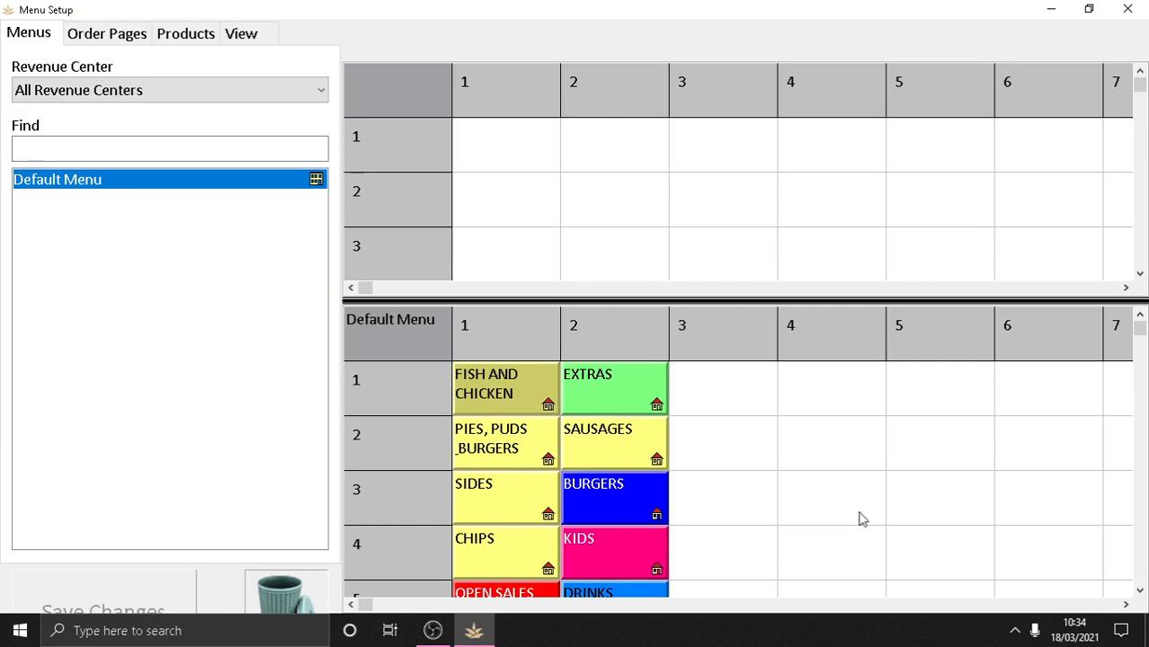
Look through all category buttons of the Default Menu and the available order pages and products.
click(1139, 592)
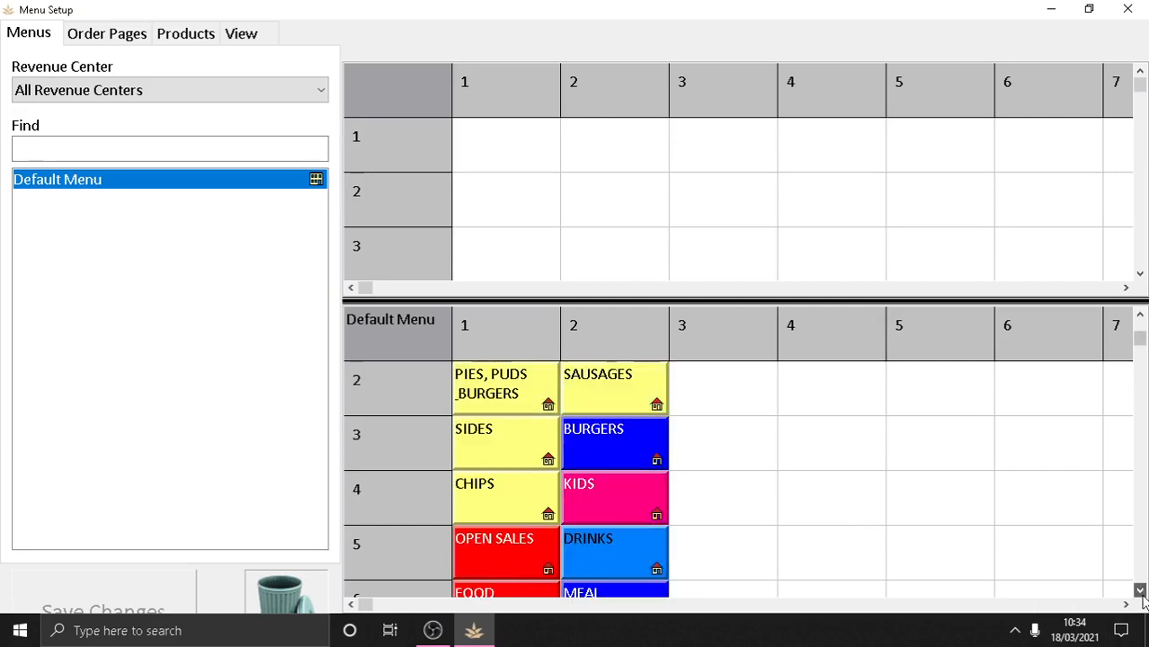
click(1139, 592)
click(1139, 591)
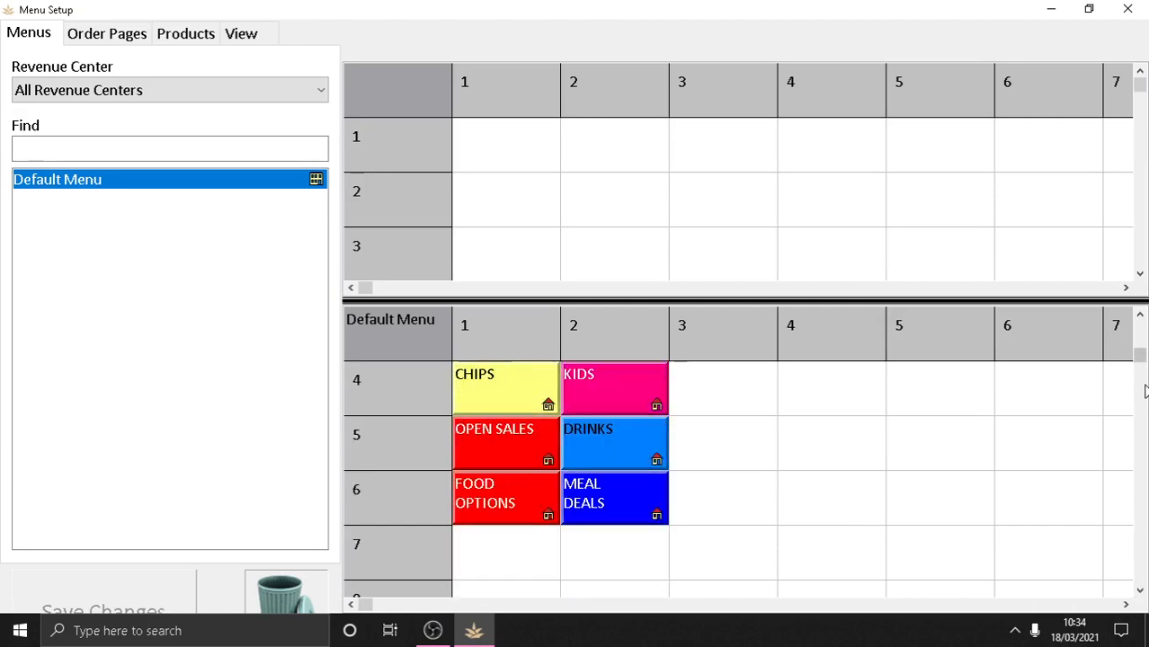
click(1140, 316)
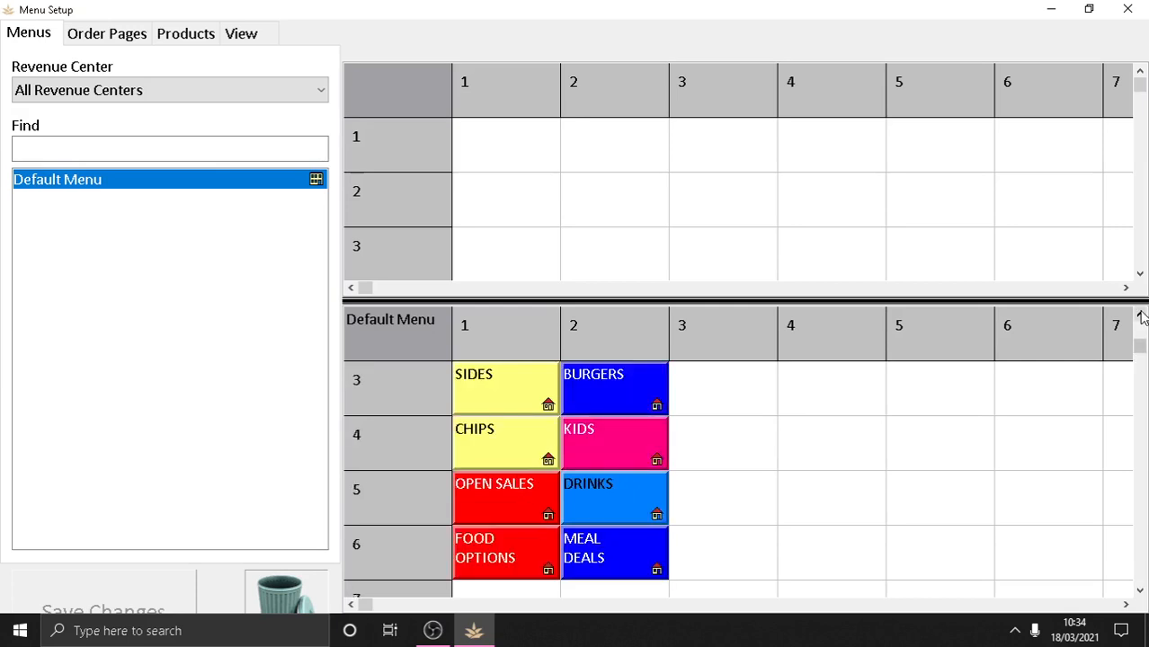
click(1139, 315)
click(1139, 315)
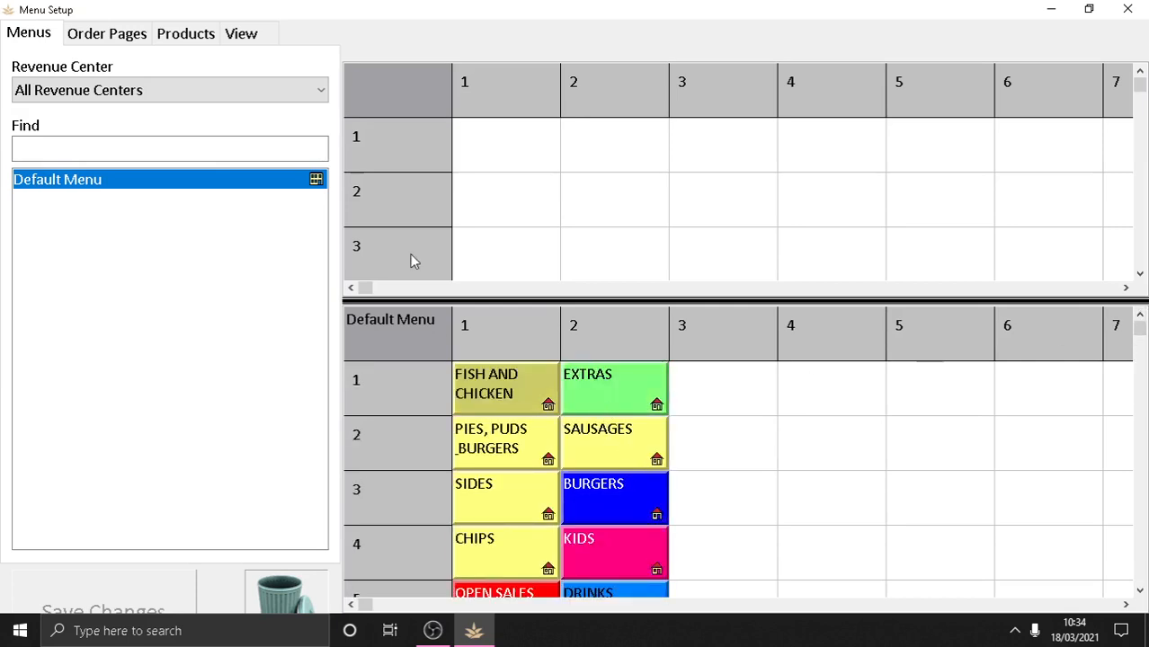
click(106, 33)
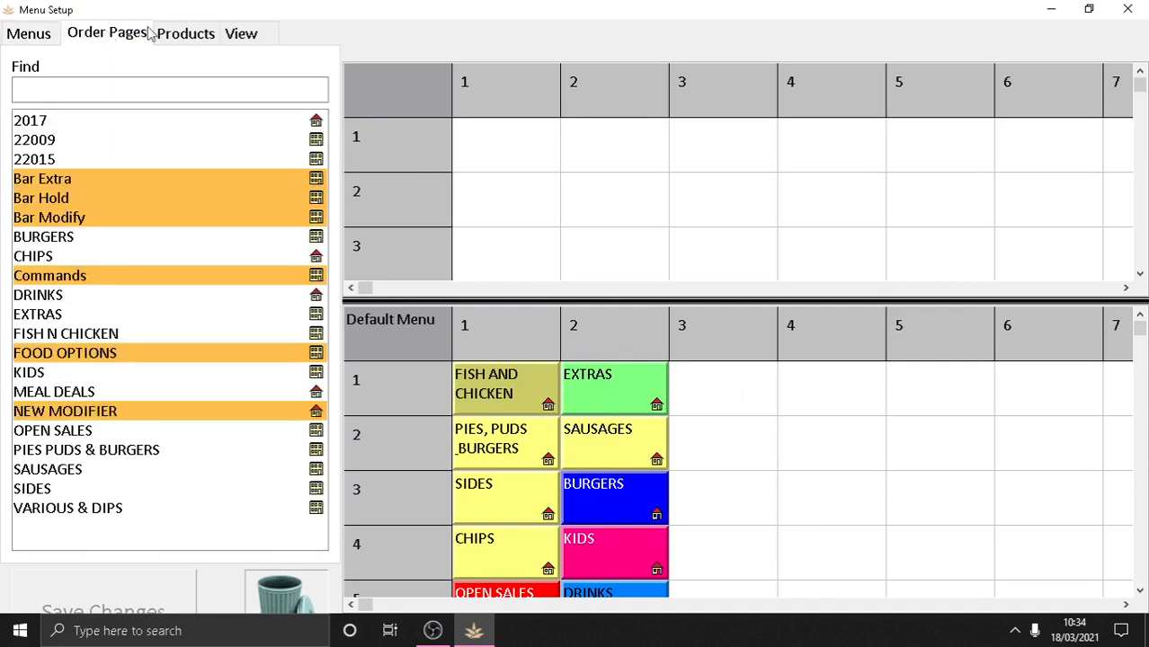
click(186, 33)
Reduce the column width of the menu setup grids so that eight columns fit in view.
click(241, 34)
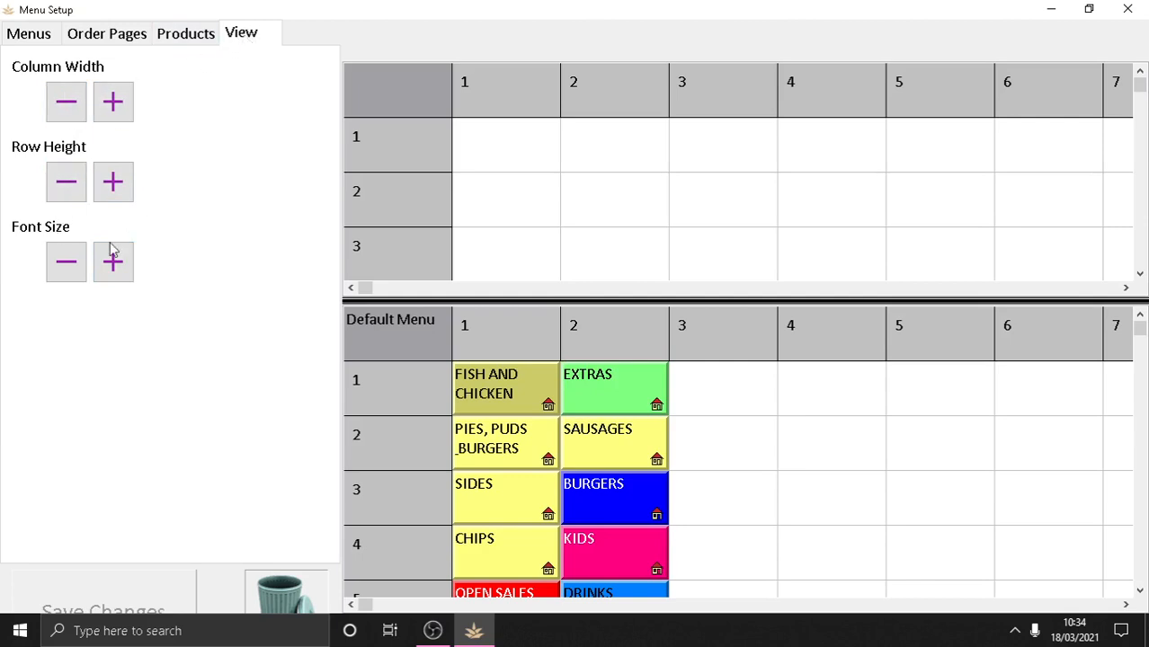
click(66, 105)
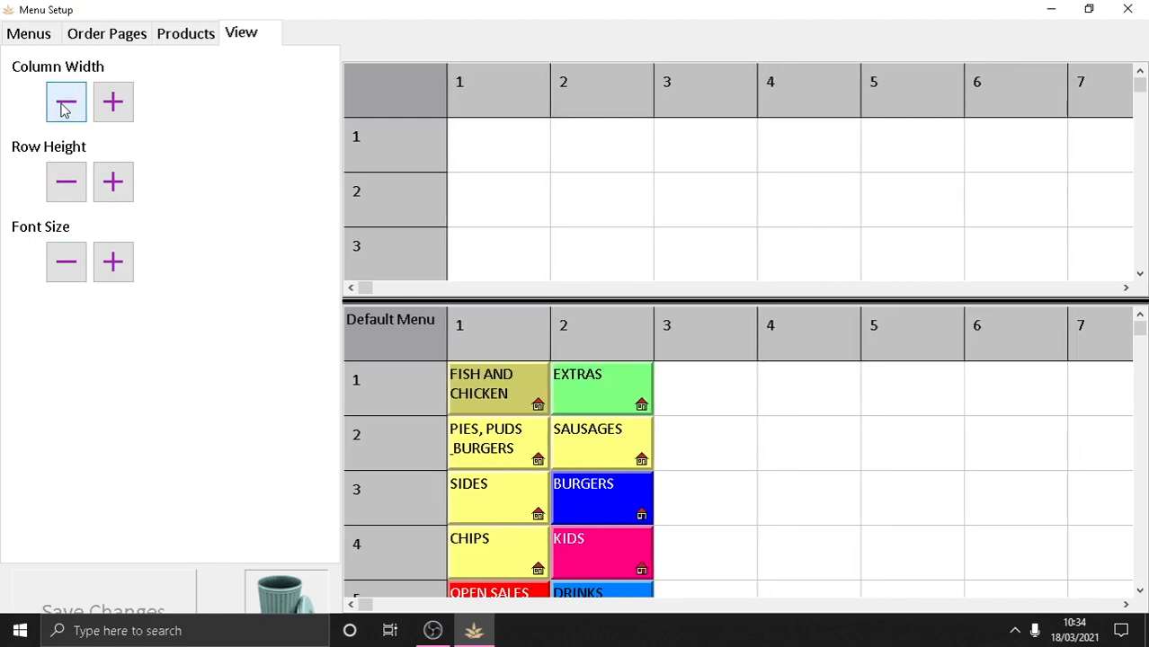
click(64, 109)
click(64, 110)
click(64, 110)
click(64, 110)
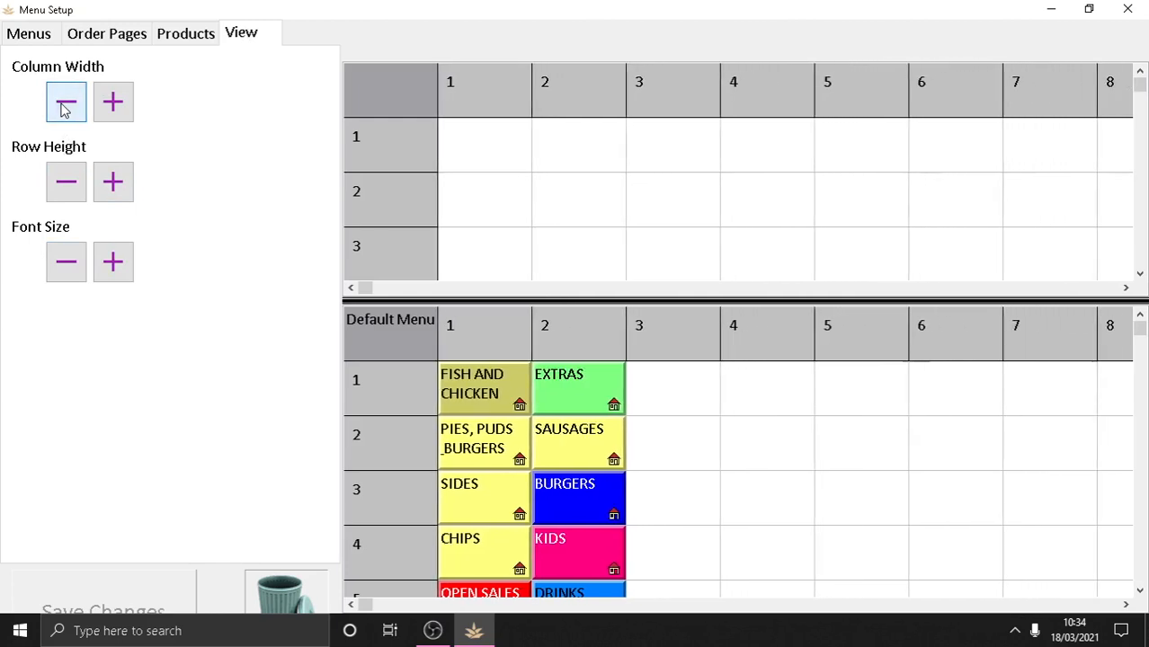
click(64, 109)
click(63, 110)
click(63, 109)
click(64, 109)
Reduce the row height of the menu setup grids so that all six rows of Default Menu buttons fit in view.
click(54, 186)
click(54, 186)
click(54, 186)
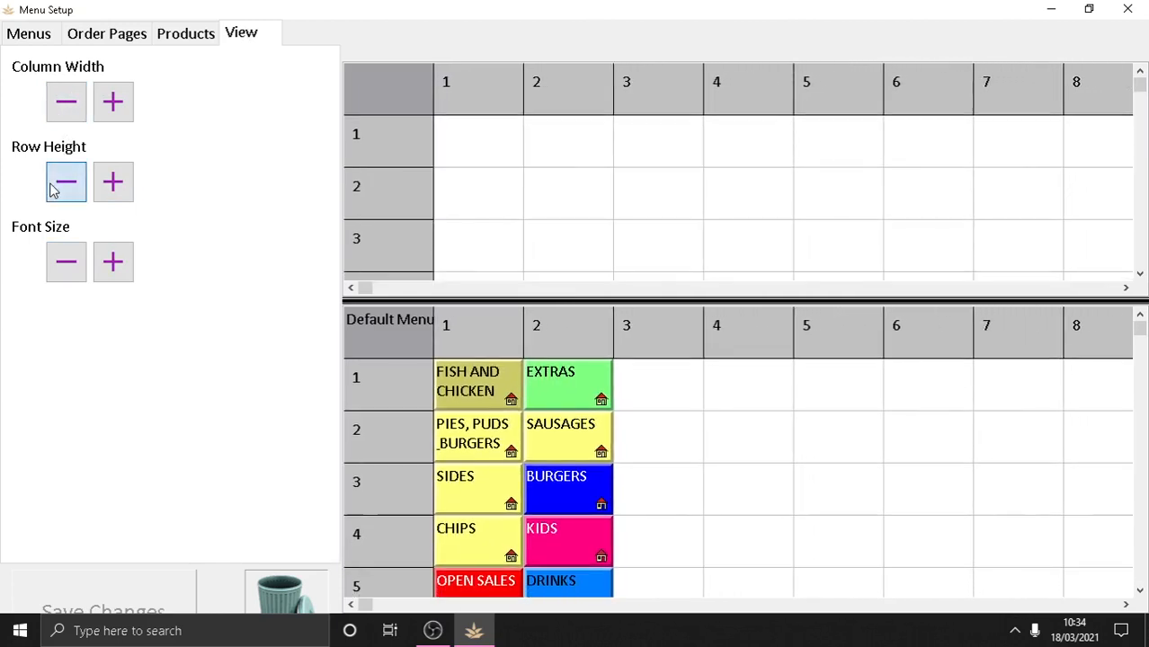
click(54, 186)
click(54, 186)
click(54, 186)
click(54, 186)
click(54, 186)
click(54, 186)
click(54, 186)
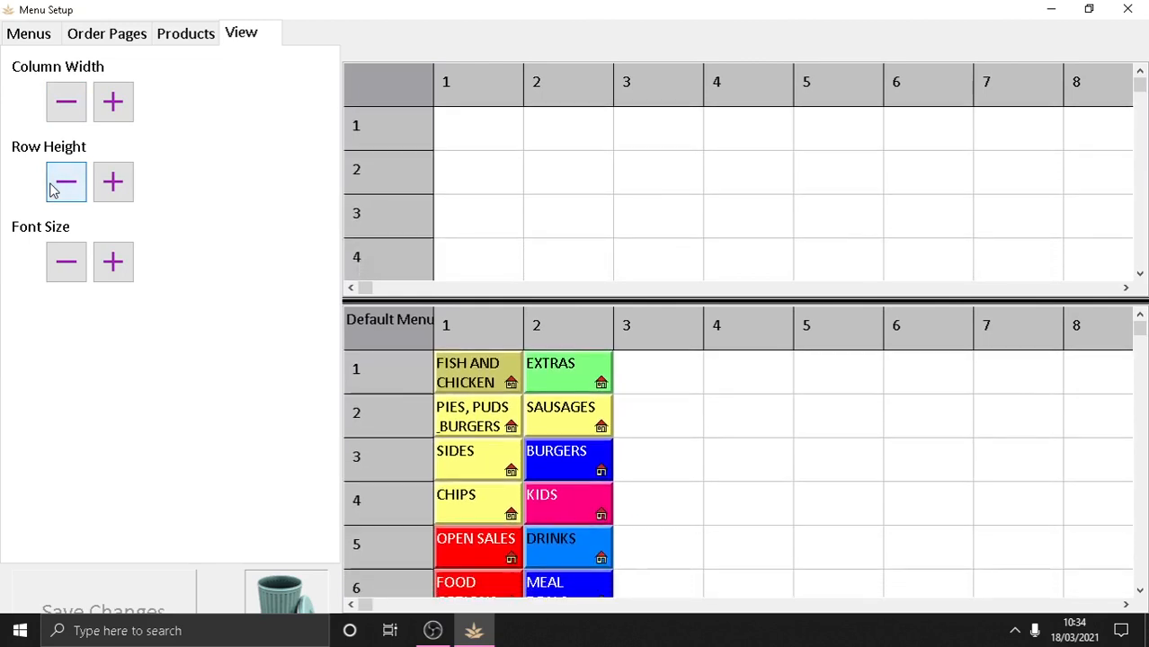
click(53, 186)
click(54, 186)
click(54, 186)
click(54, 186)
click(54, 186)
click(54, 186)
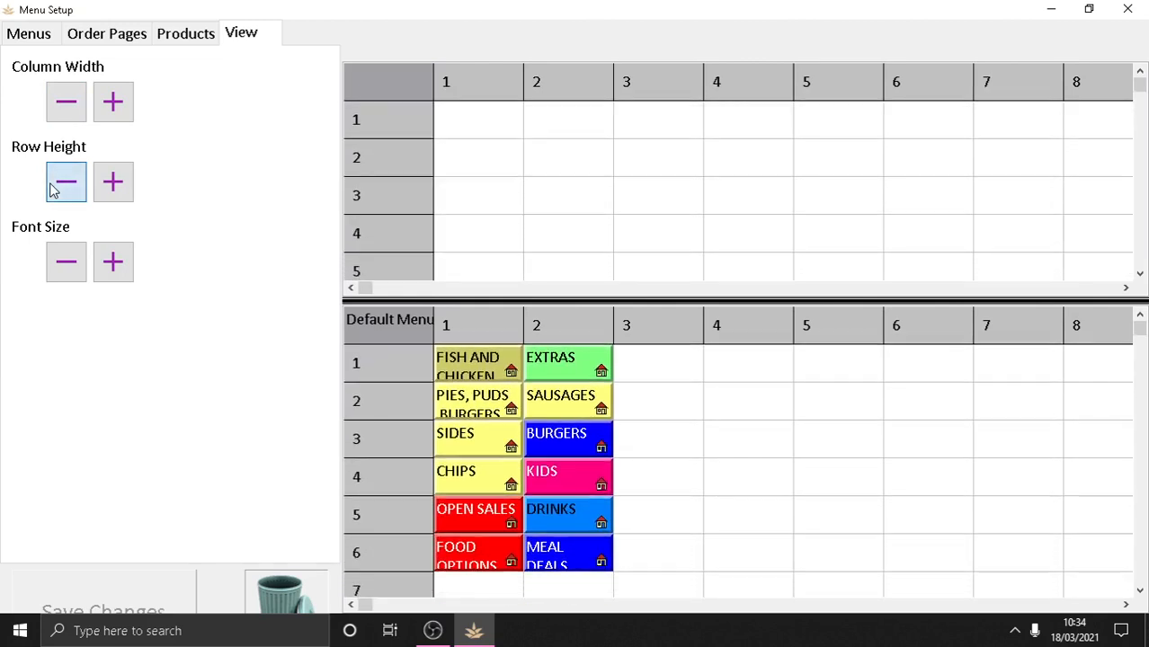
click(54, 186)
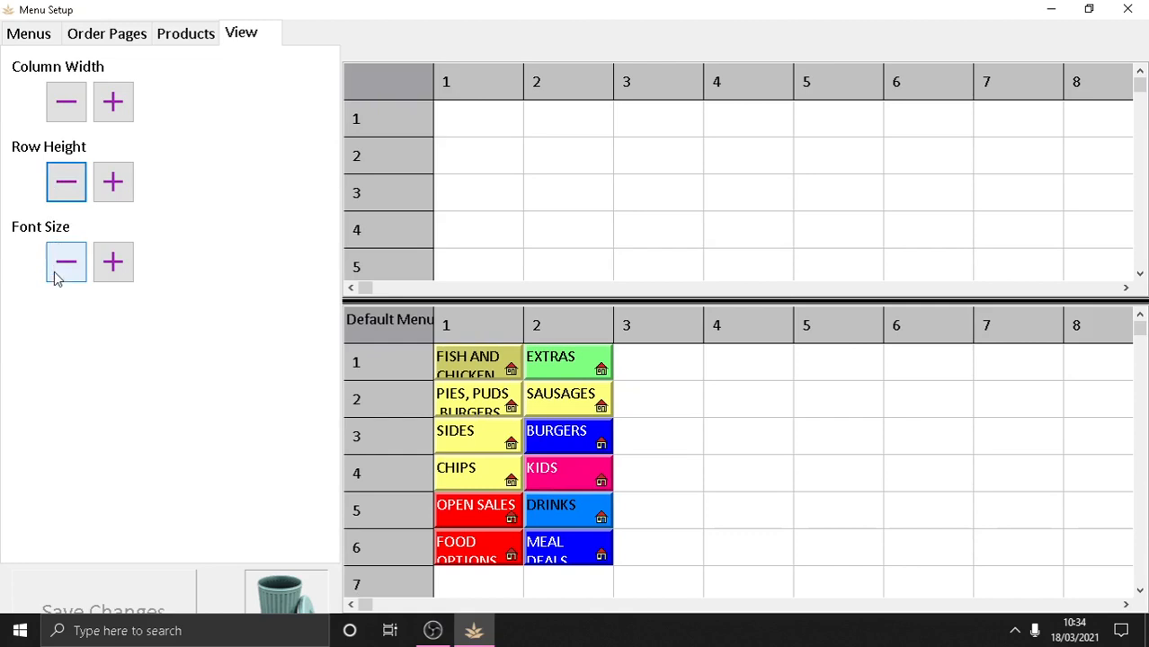
Reduce the grid font size by two steps and slightly enlarge the order page grid above the Default Menu grid.
click(58, 262)
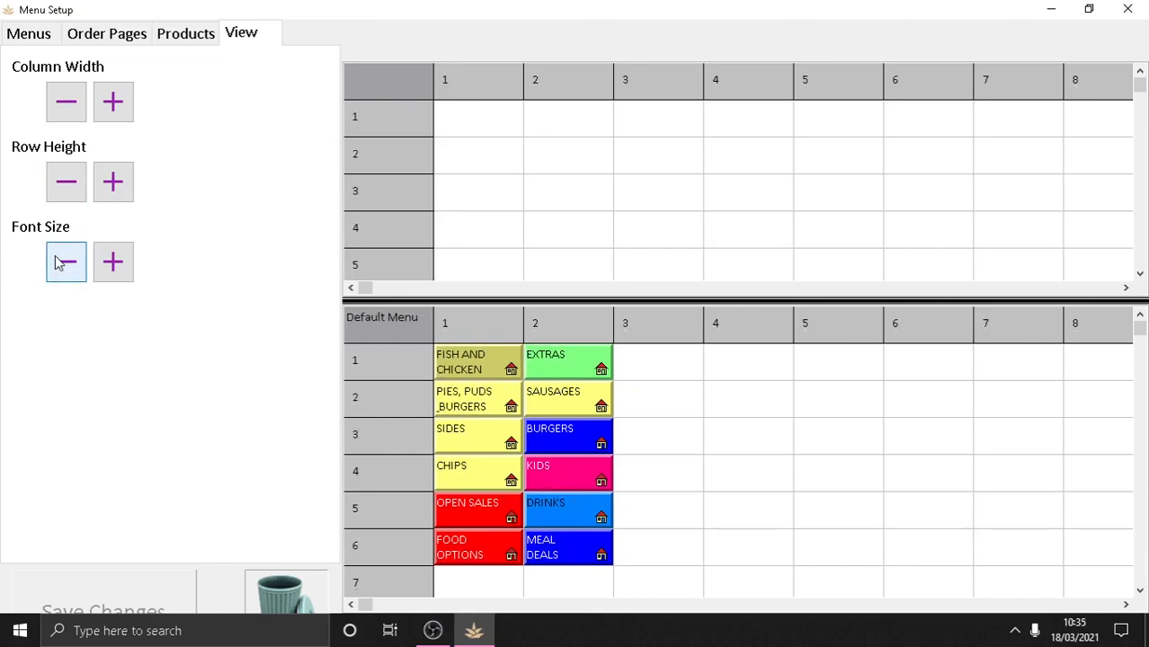
click(57, 262)
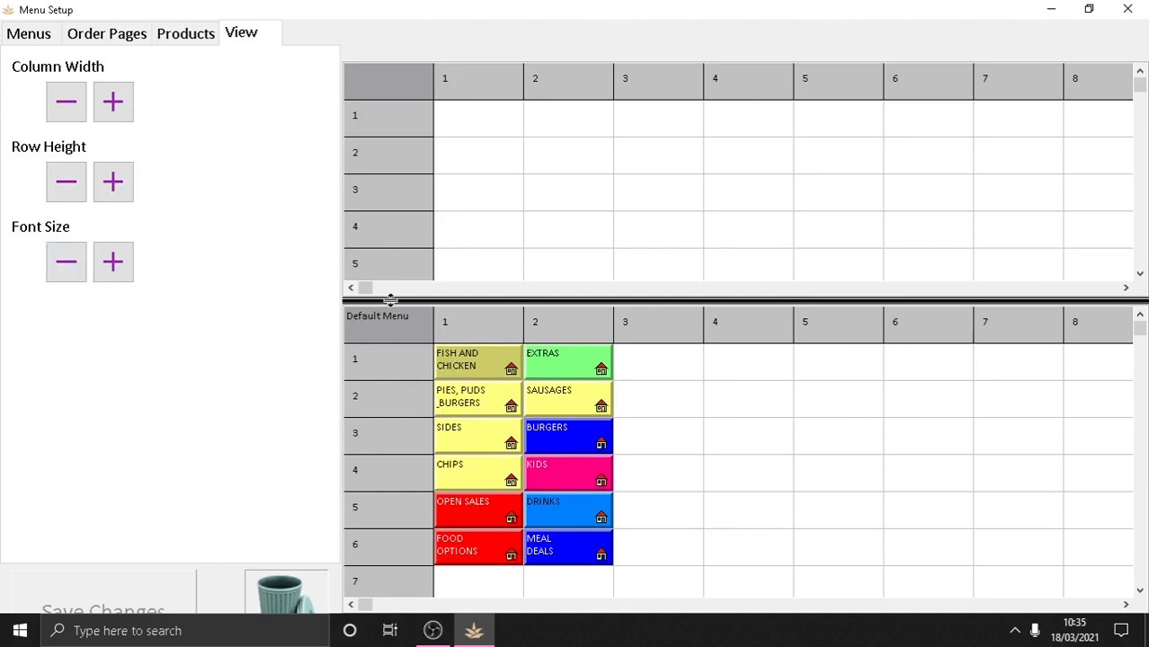
mouse_move(387, 300)
mouse_down()
mouse_move(390, 330)
mouse_move(391, 320)
mouse_up()
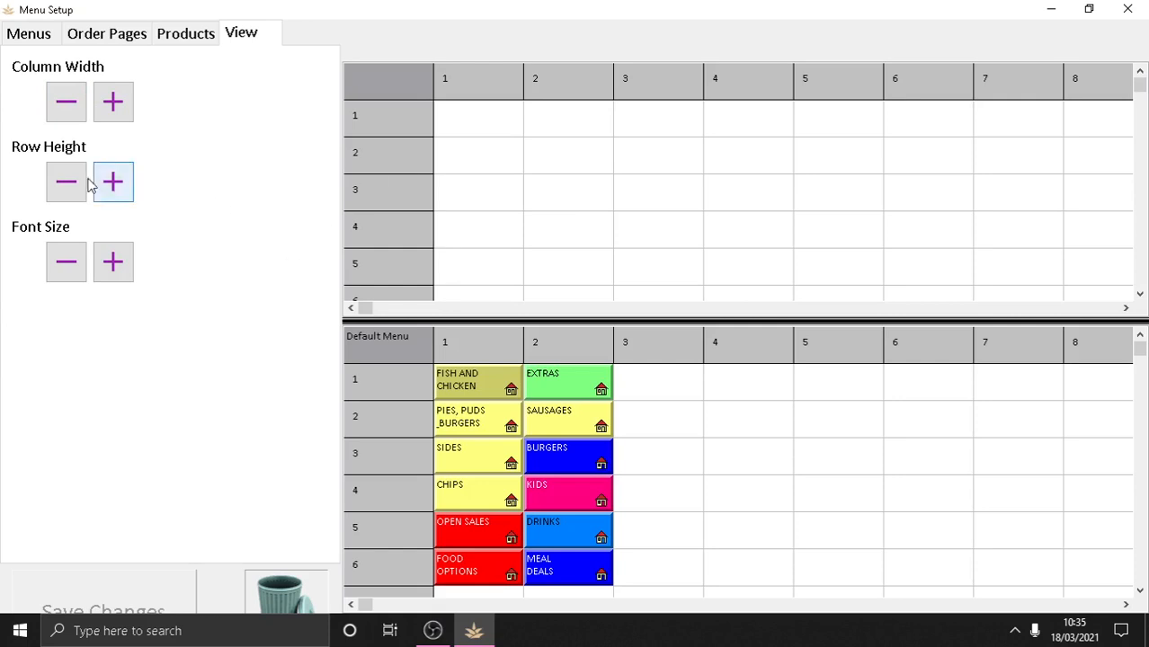
Examine the order pages behind the Default Menu buttons, including FISH AND CHICKEN, SAUSAGES, SIDES, CHIPS and FOOD OPTIONS.
click(486, 386)
click(568, 391)
click(570, 420)
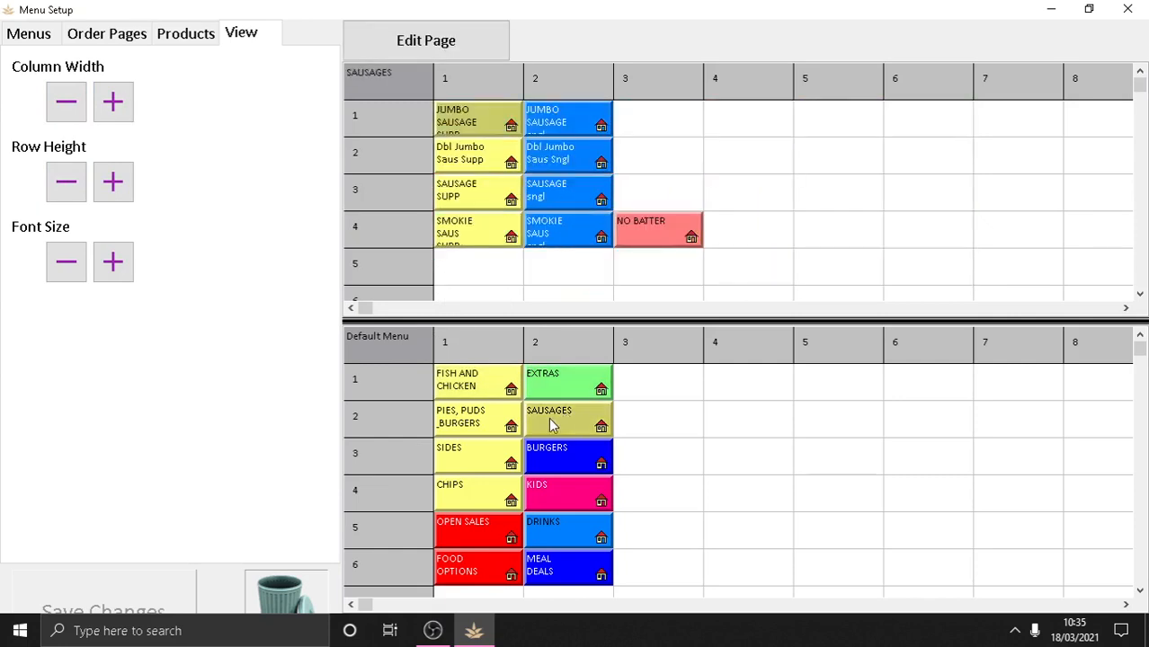
click(481, 425)
click(471, 451)
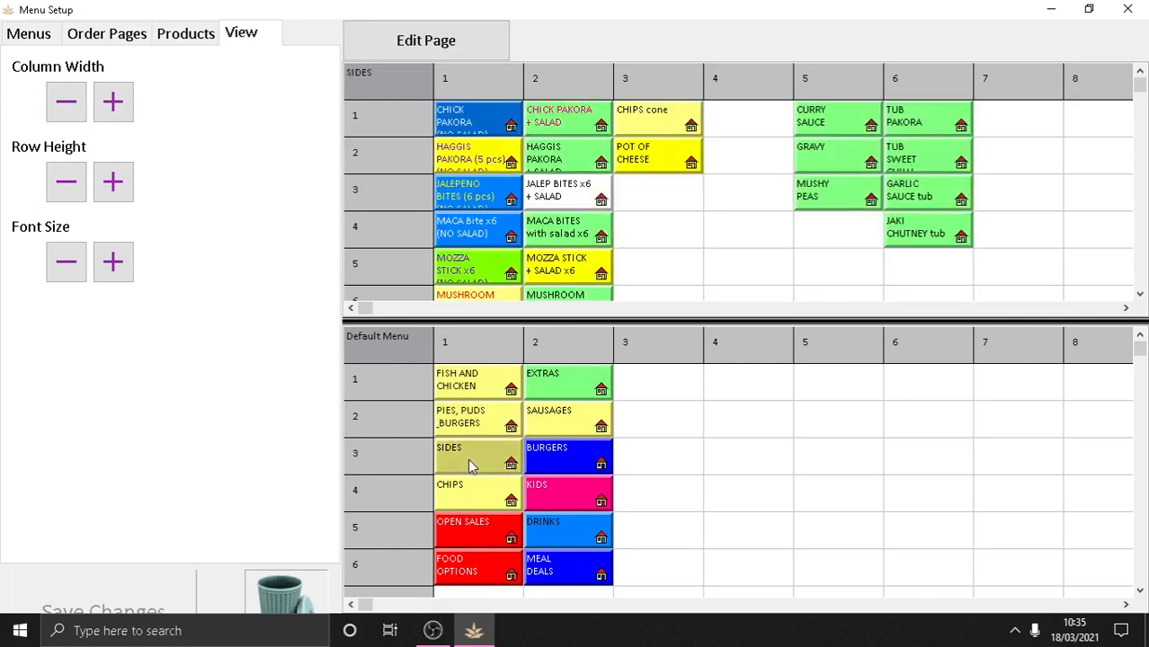
click(526, 458)
click(561, 505)
click(514, 503)
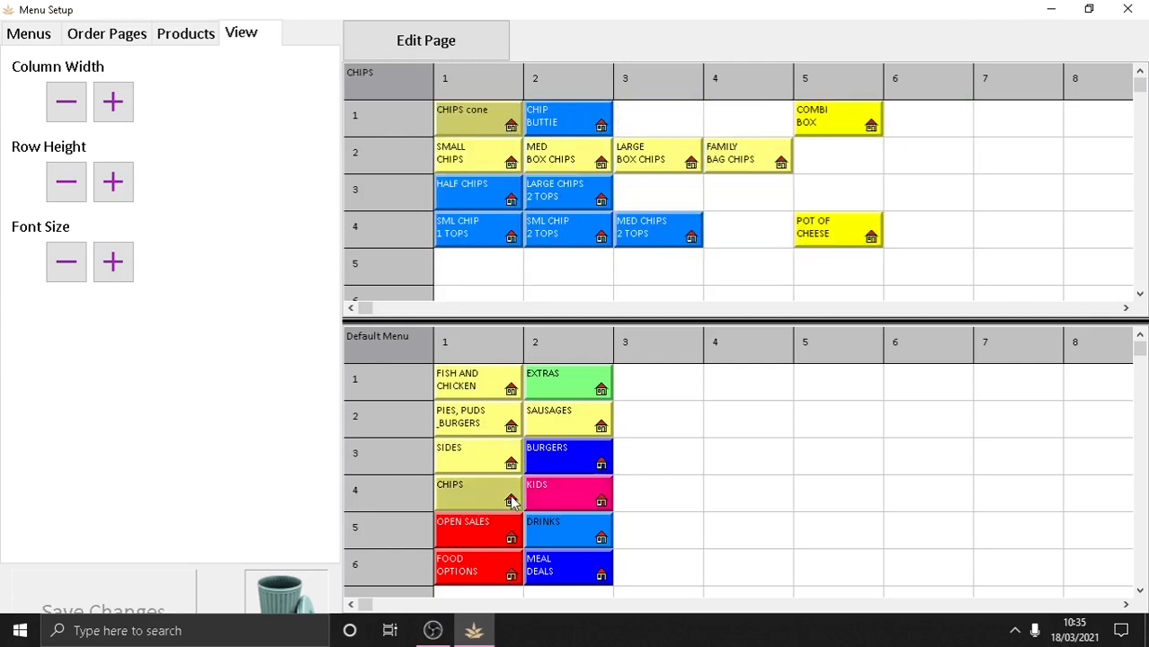
click(503, 535)
click(531, 532)
click(540, 561)
click(514, 570)
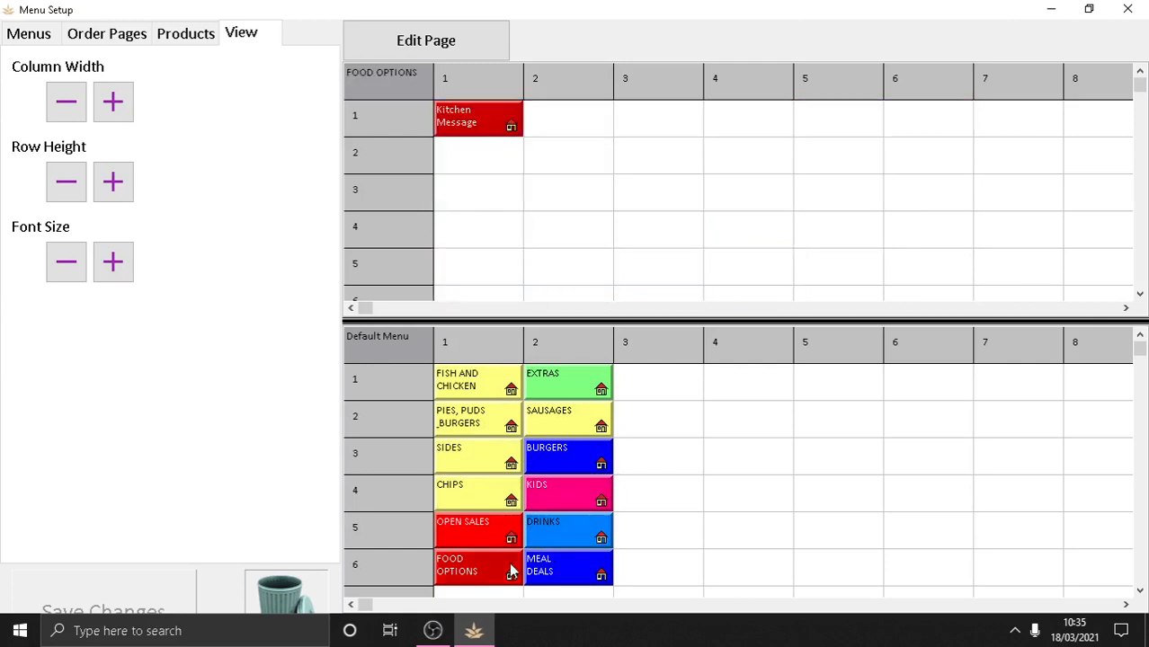
Display the FISH AND CHICKEN order page and reduce the font size by two more steps so long button names fit.
click(484, 388)
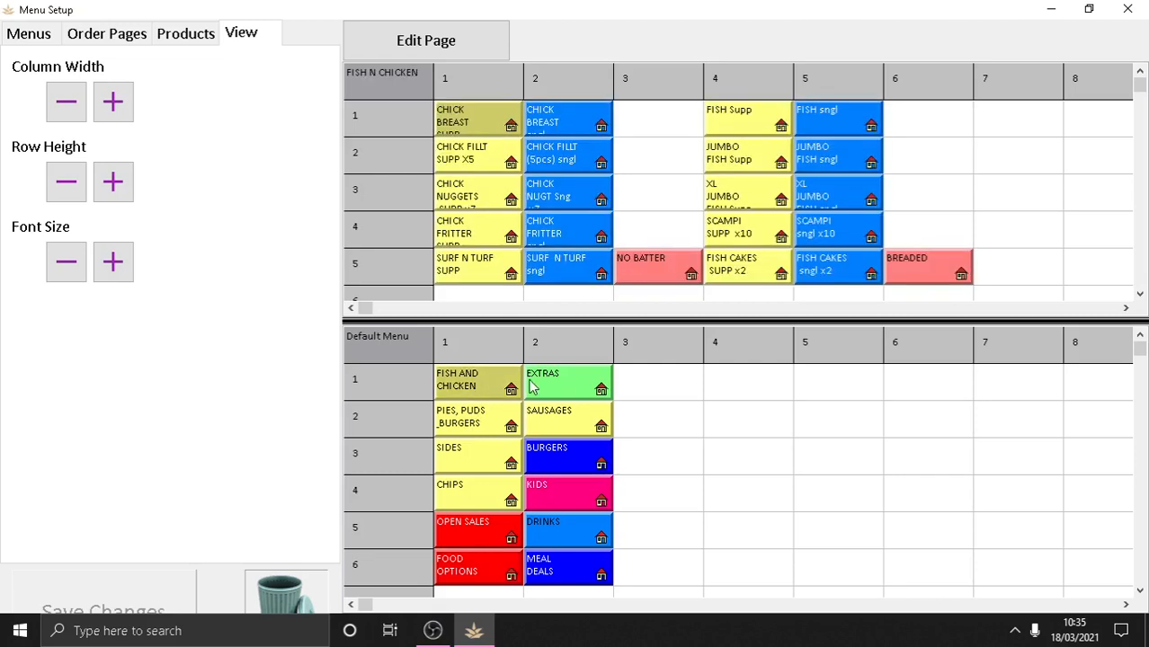
click(73, 277)
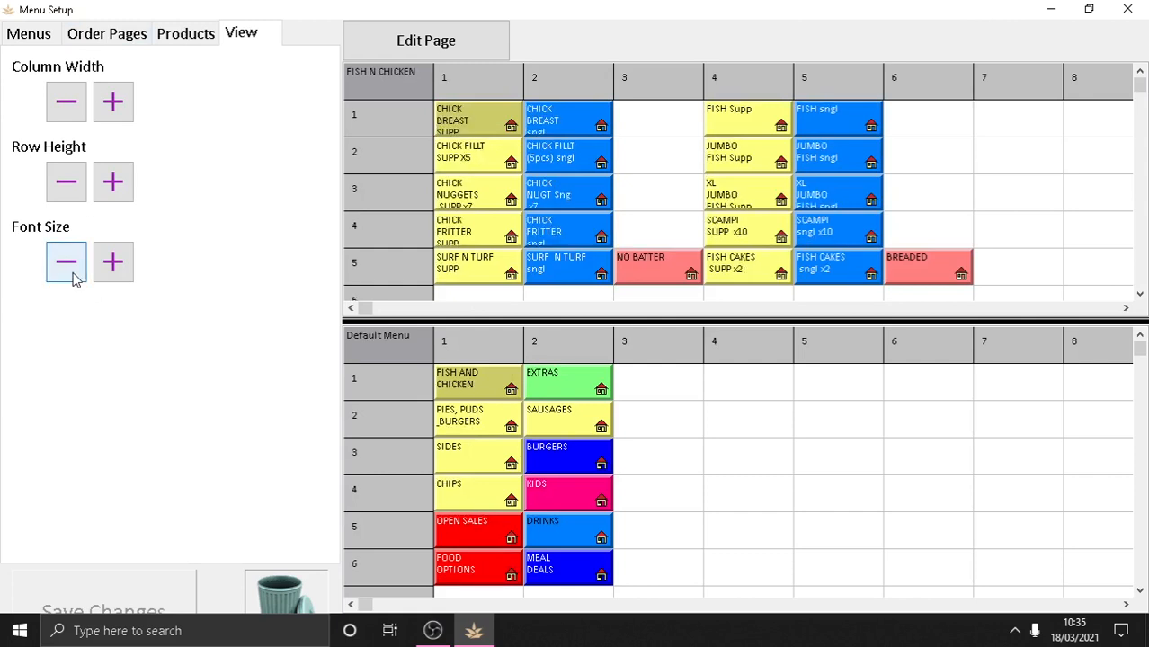
click(74, 278)
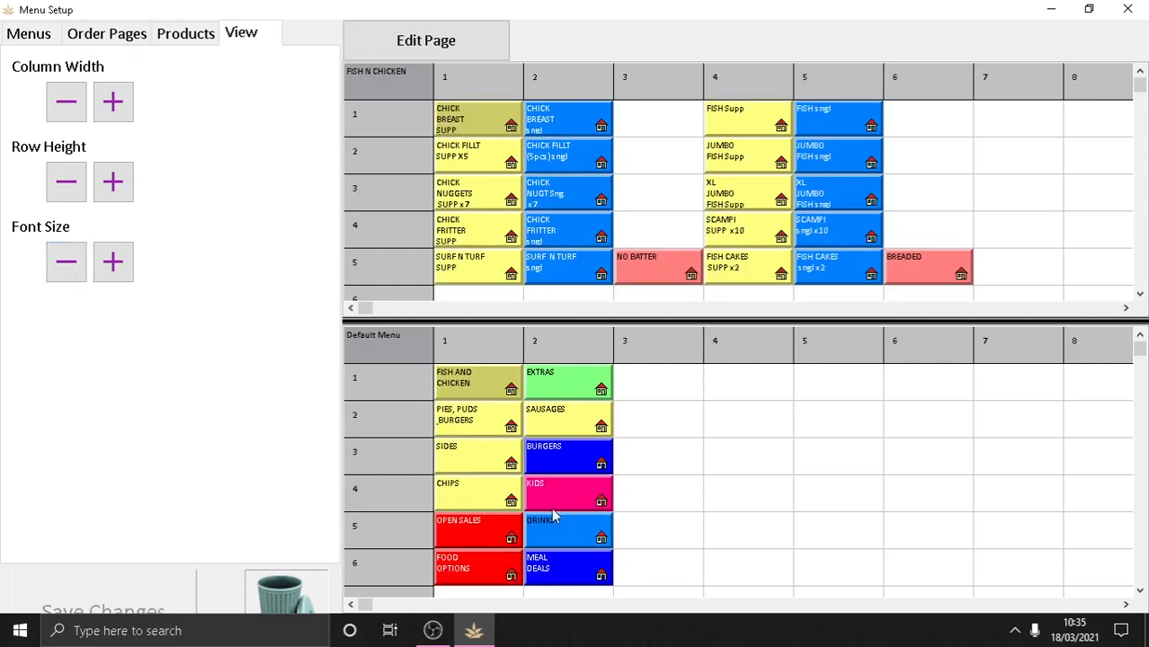
Open the BURGERS order page, filter the product list to the BURGERS report category and select NEW BURGER.
click(564, 467)
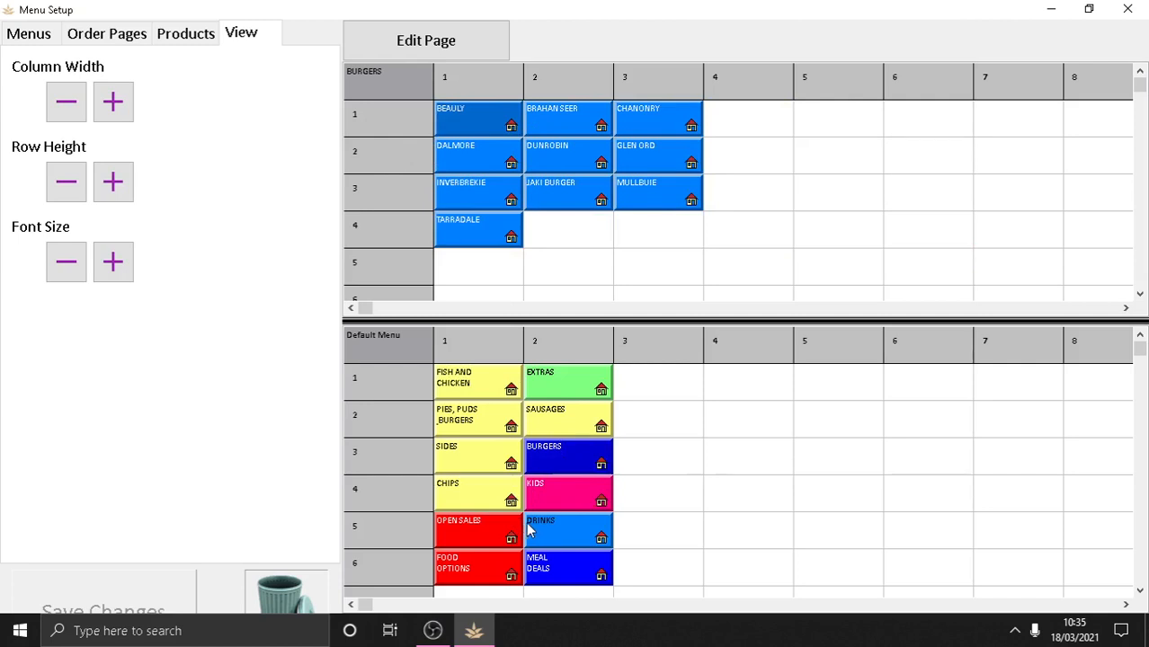
click(180, 36)
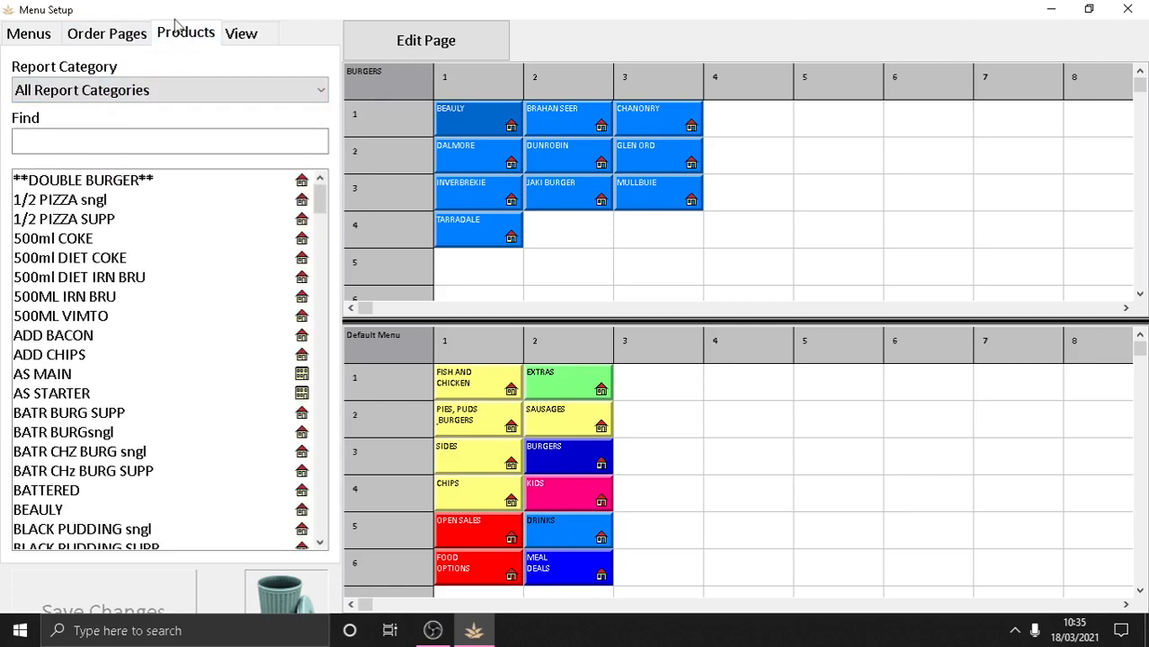
click(157, 95)
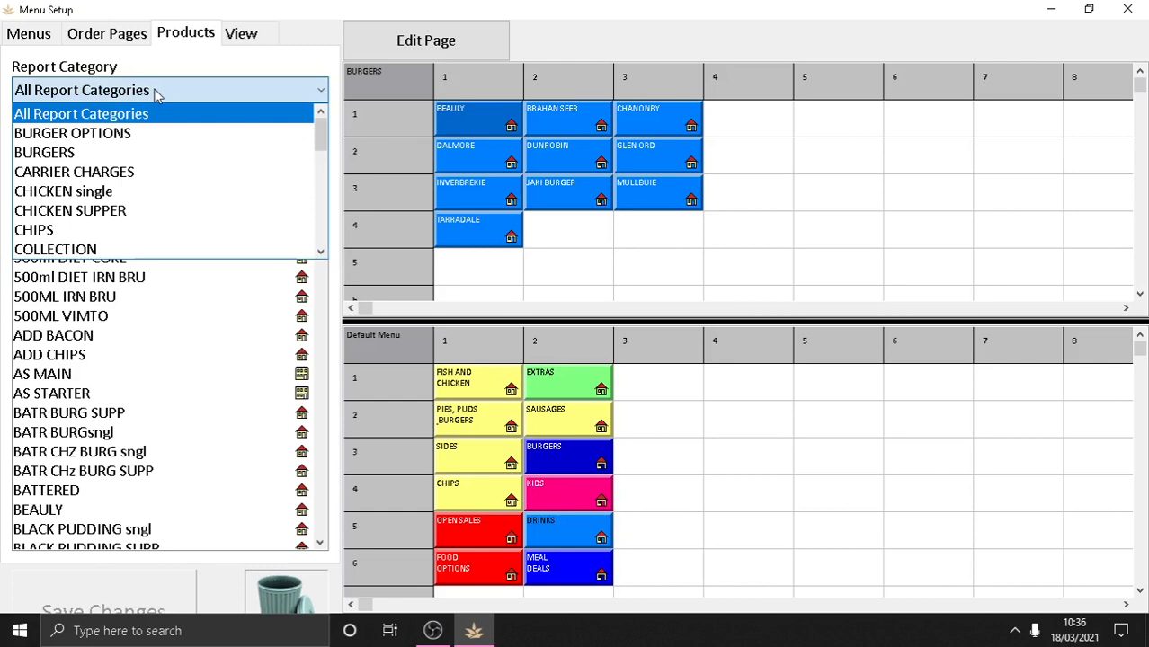
click(164, 152)
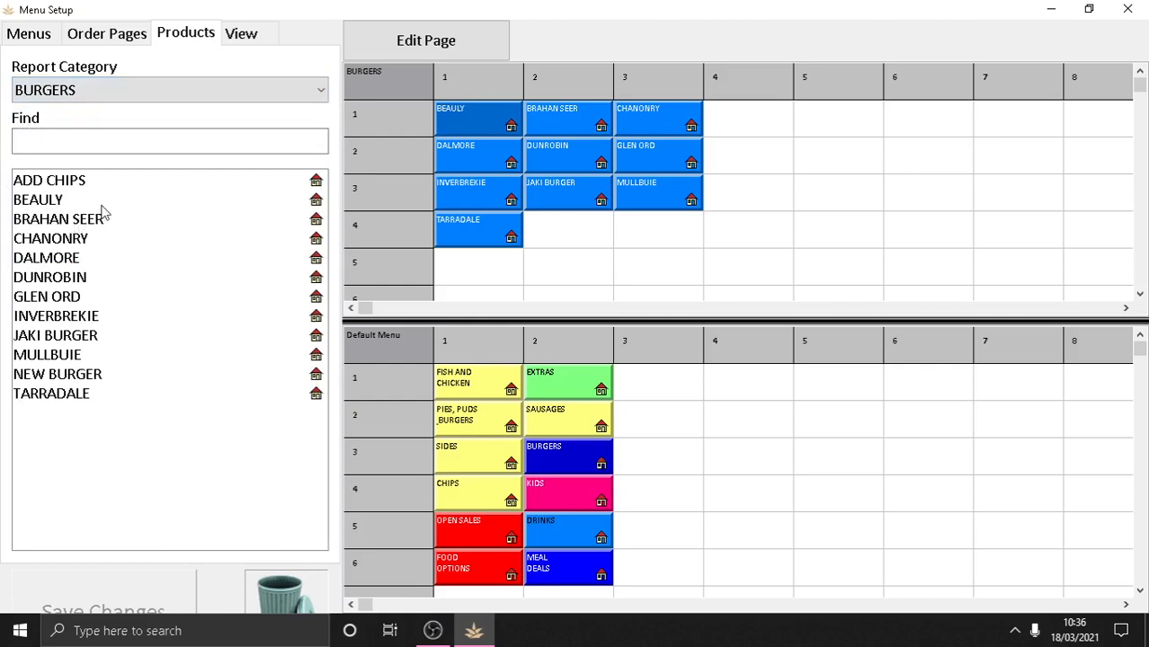
click(75, 381)
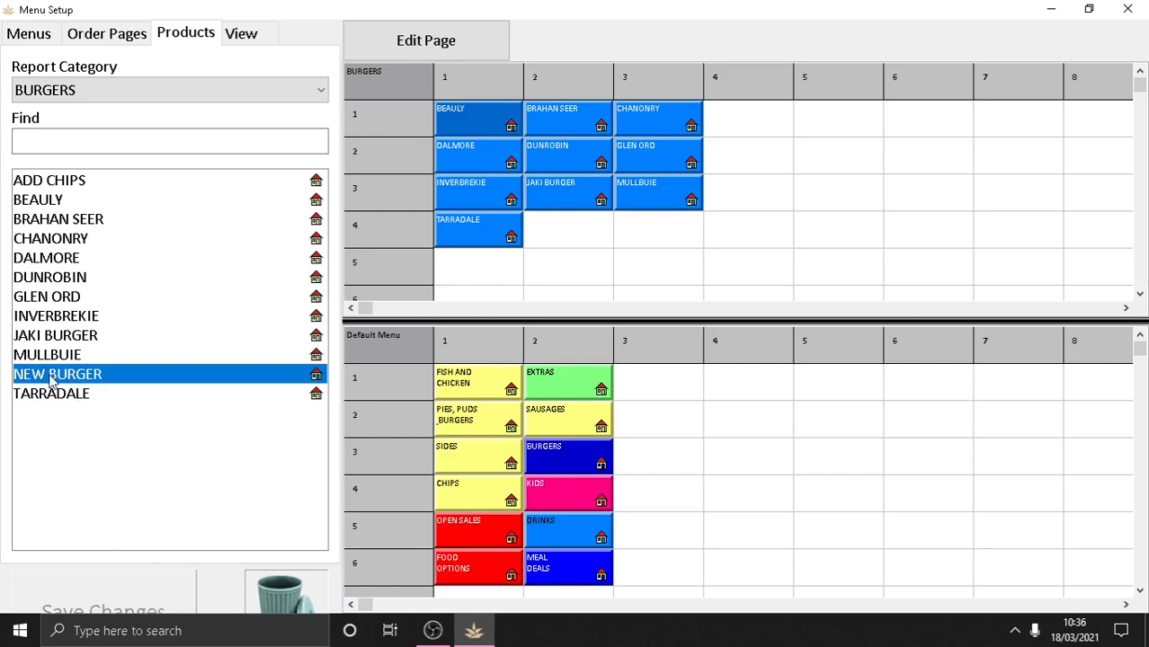
Widen the product list to all report categories and filter it by the search text BURGER.
click(76, 141)
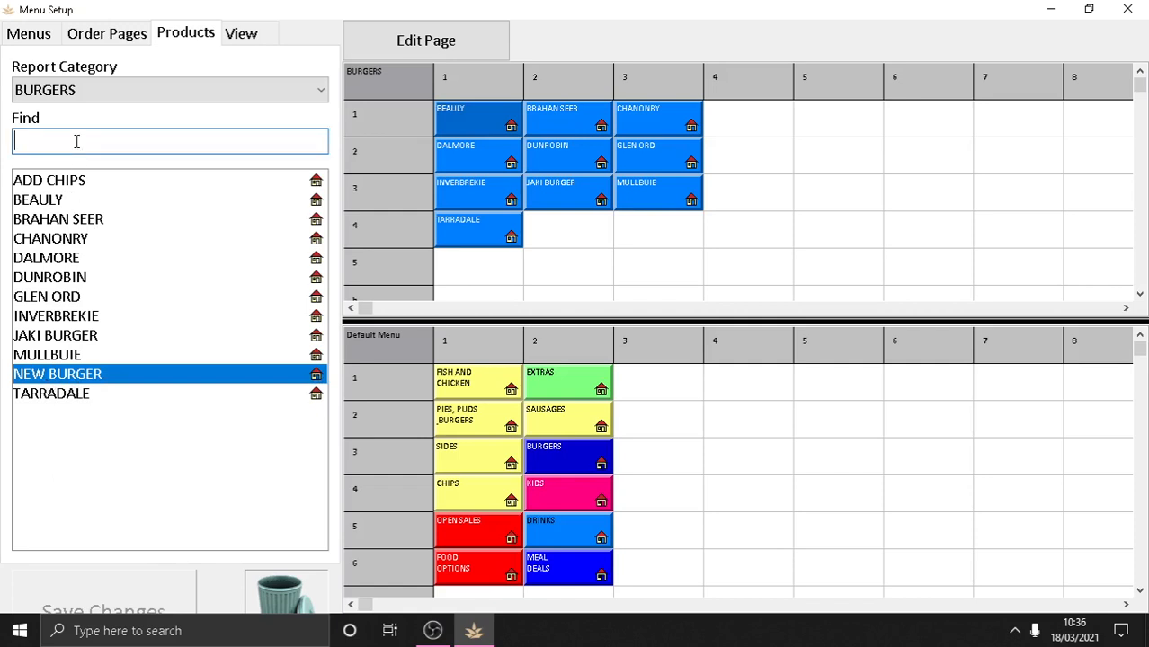
click(76, 92)
scroll(43, 188, up, 1)
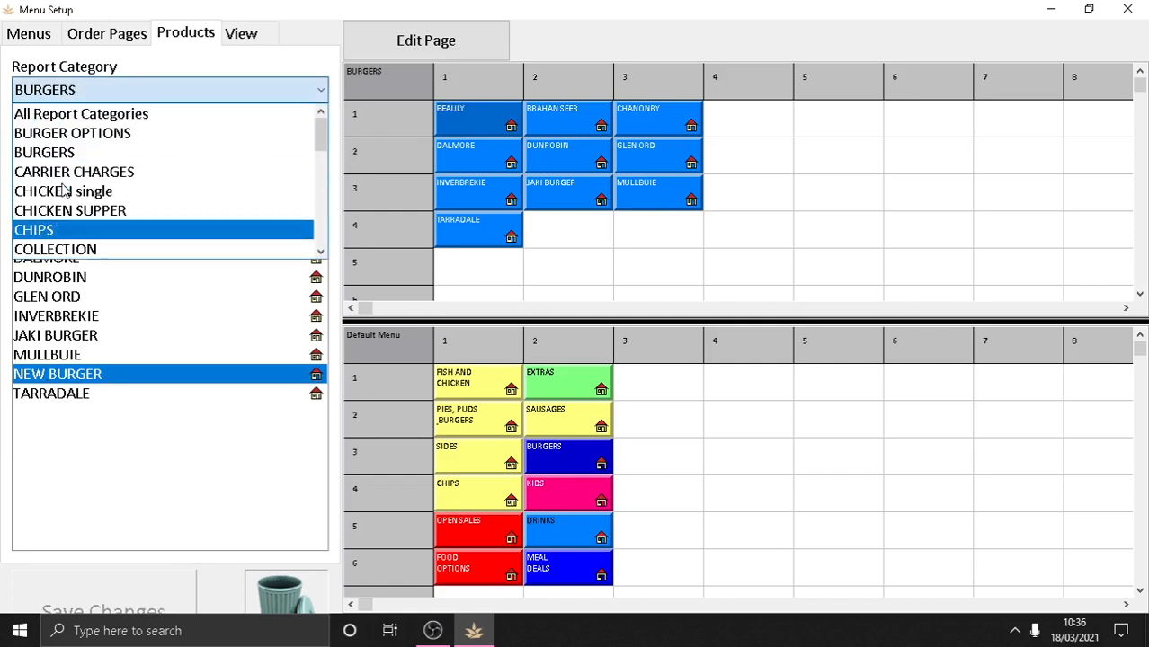
click(65, 116)
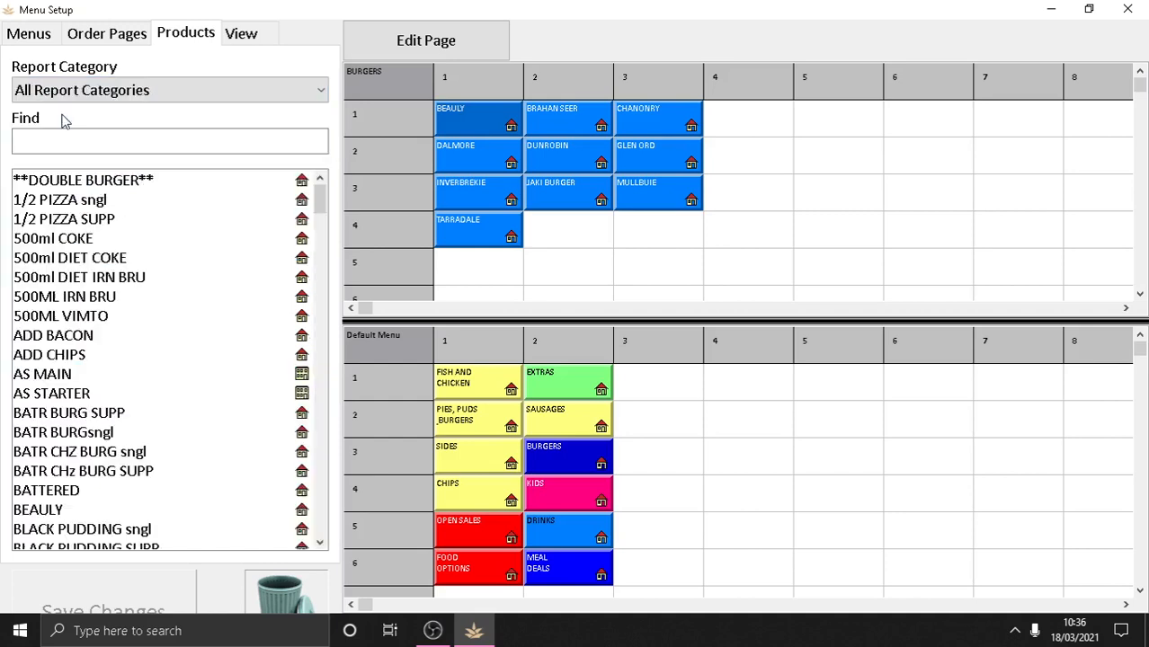
click(63, 139)
text(BURGER)
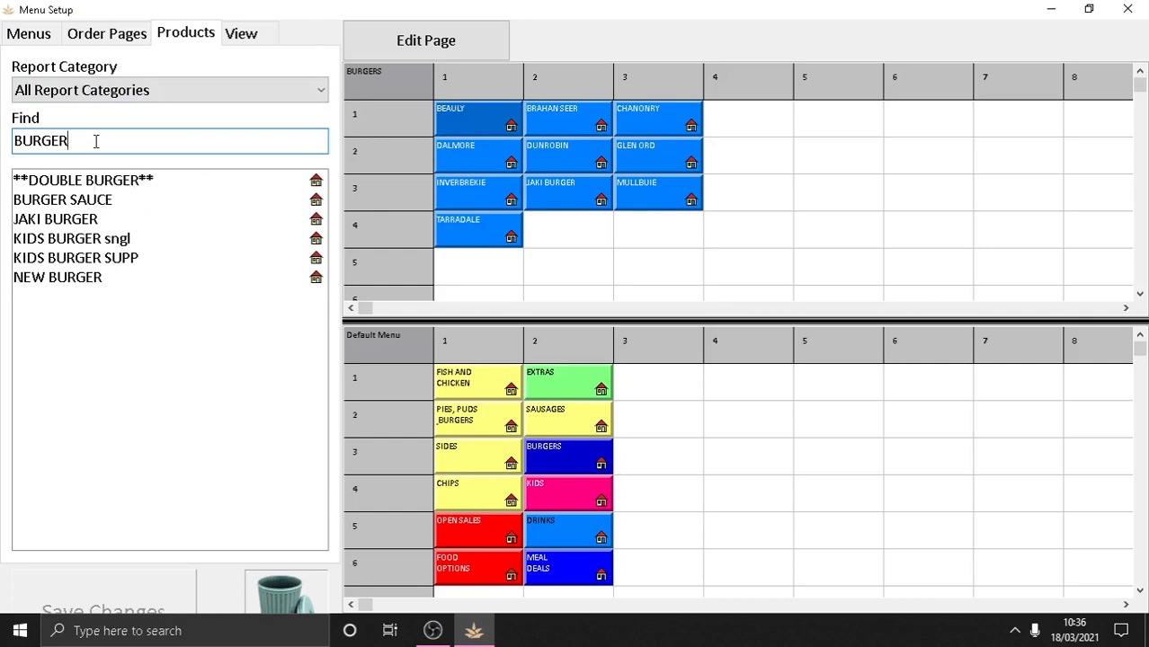
double_click(53, 140)
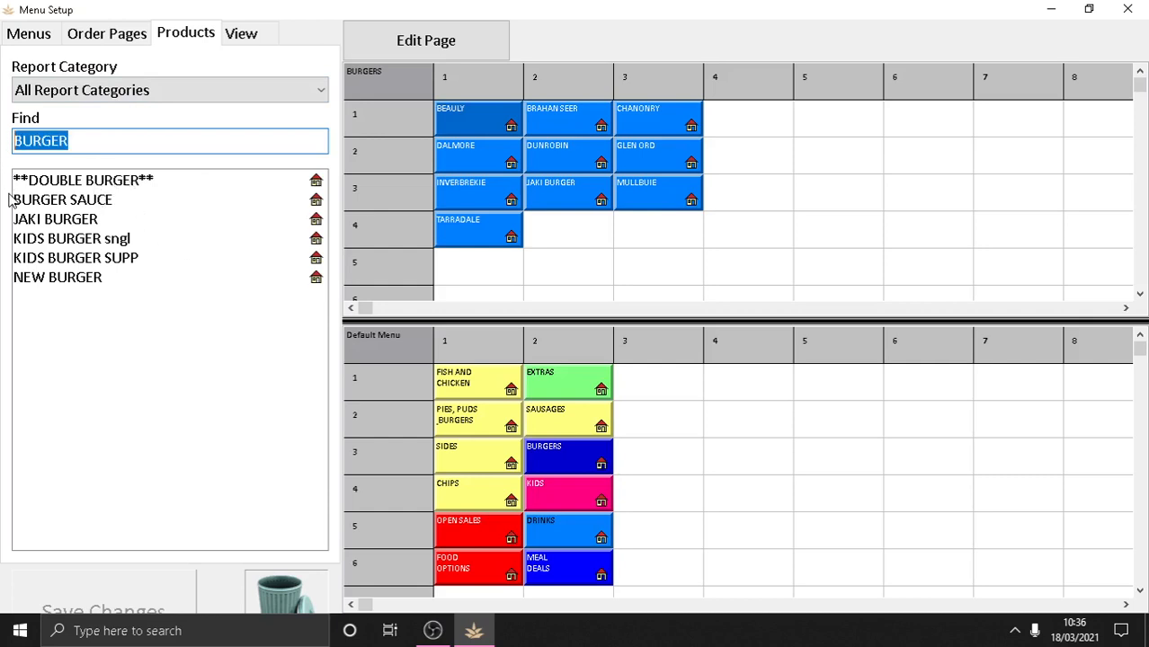
Place the NEW BURGER product on the BURGERS order page and move its button to row 4, column 2.
click(50, 281)
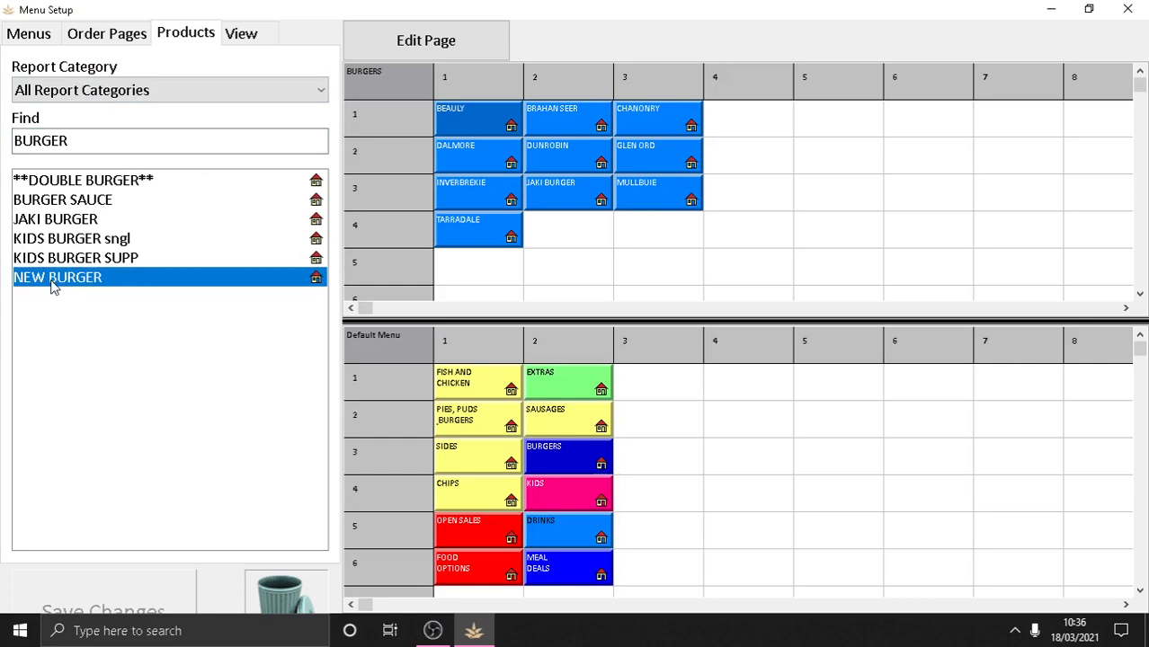
drag(52, 284, 671, 242)
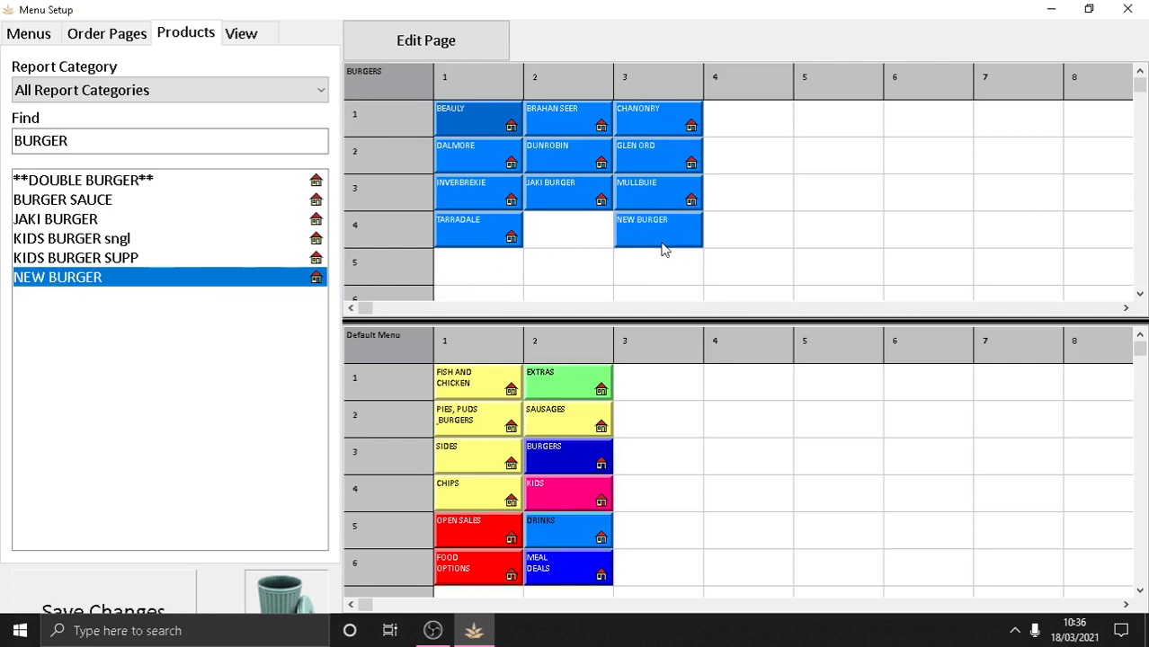
click(662, 241)
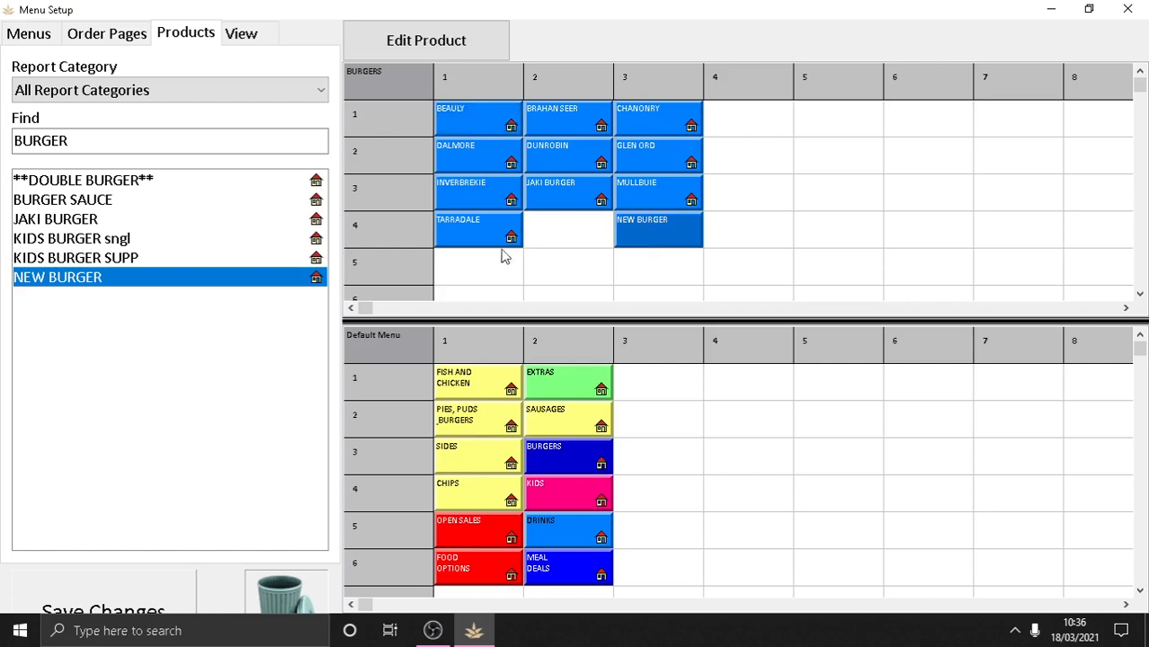
drag(670, 231, 583, 243)
right_click(582, 247)
click(619, 225)
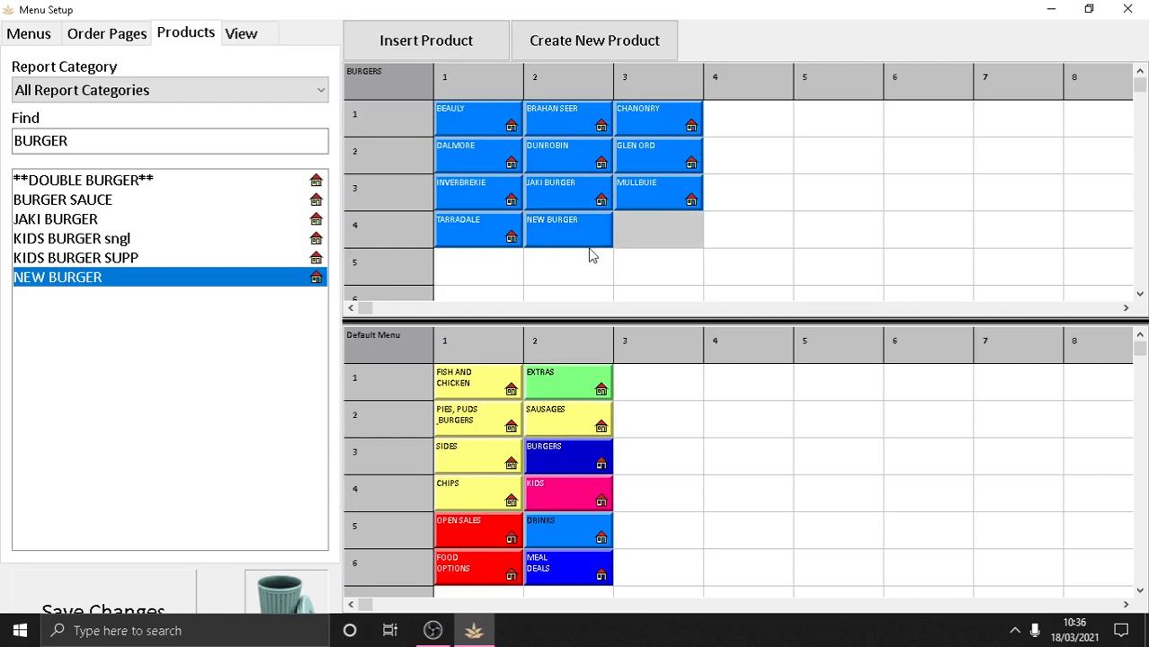
click(589, 261)
click(570, 226)
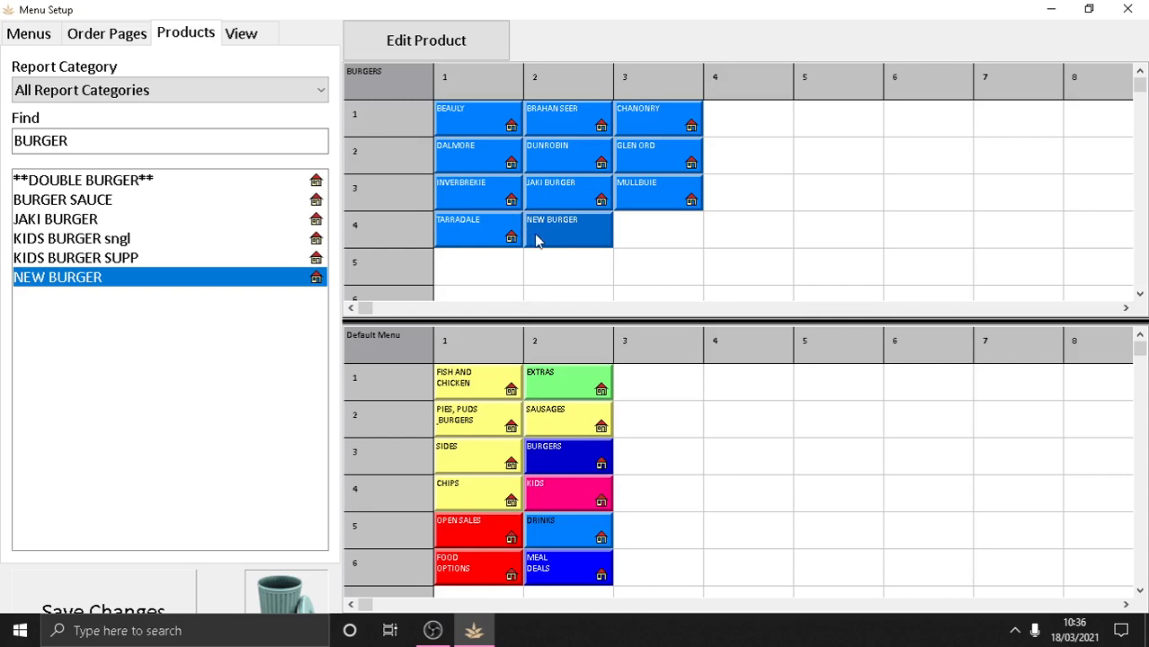
Switch to the SAUSAGES page and back to BURGERS, and review the NEW BURGER product record from its button, closing it with a save.
click(573, 427)
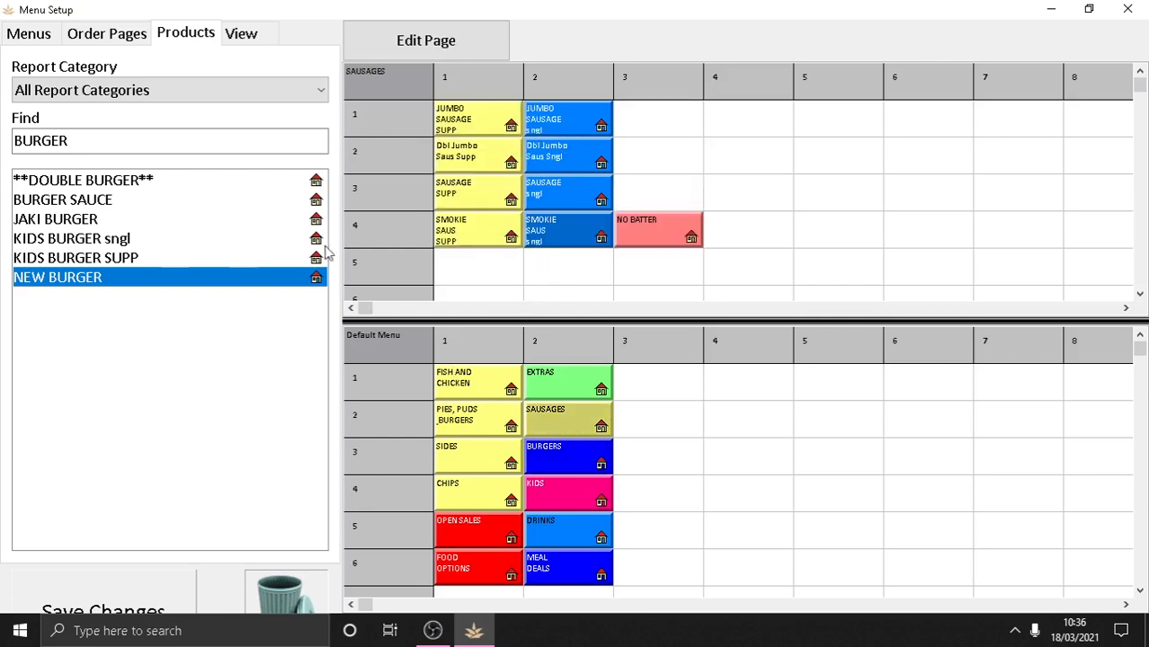
click(570, 469)
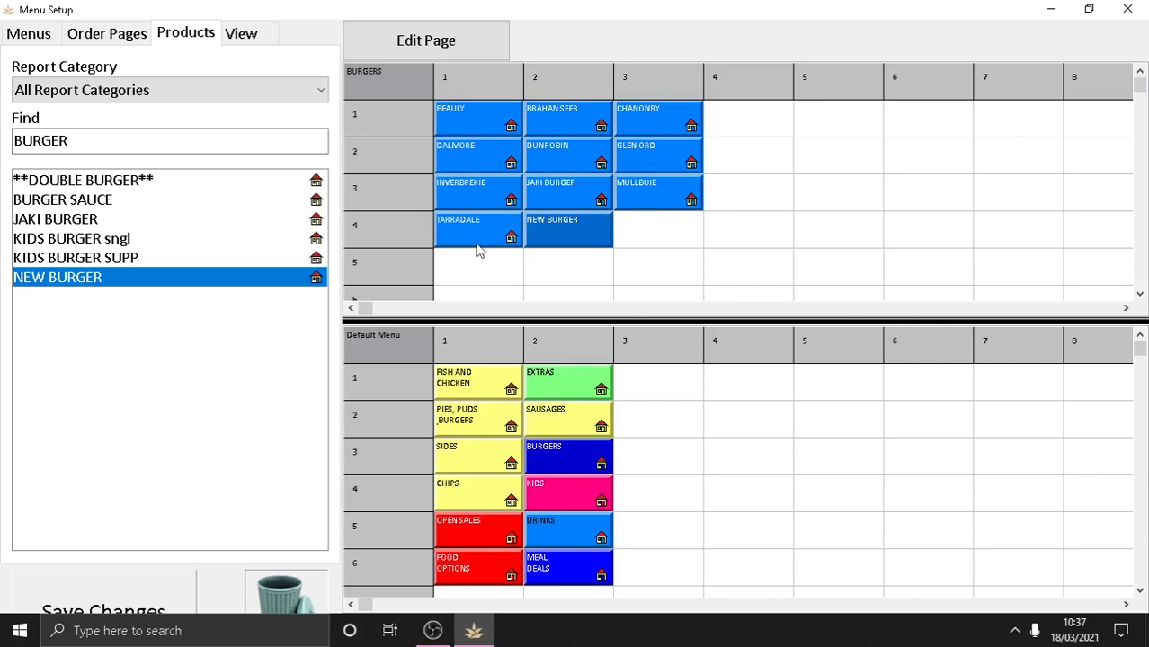
click(567, 233)
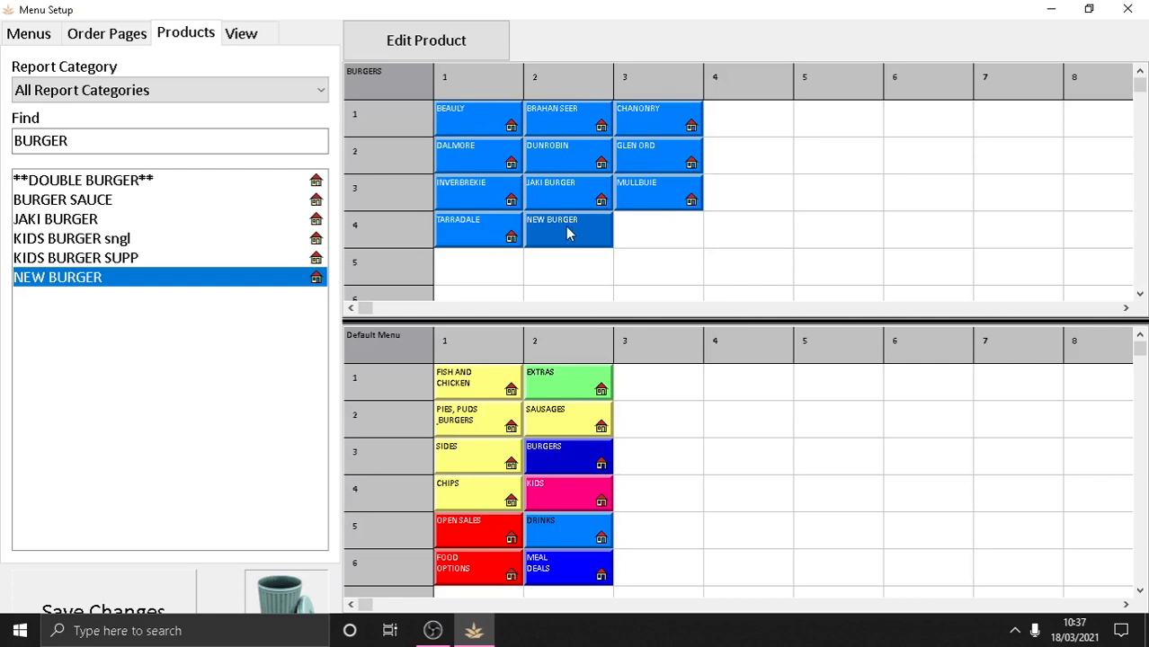
click(456, 27)
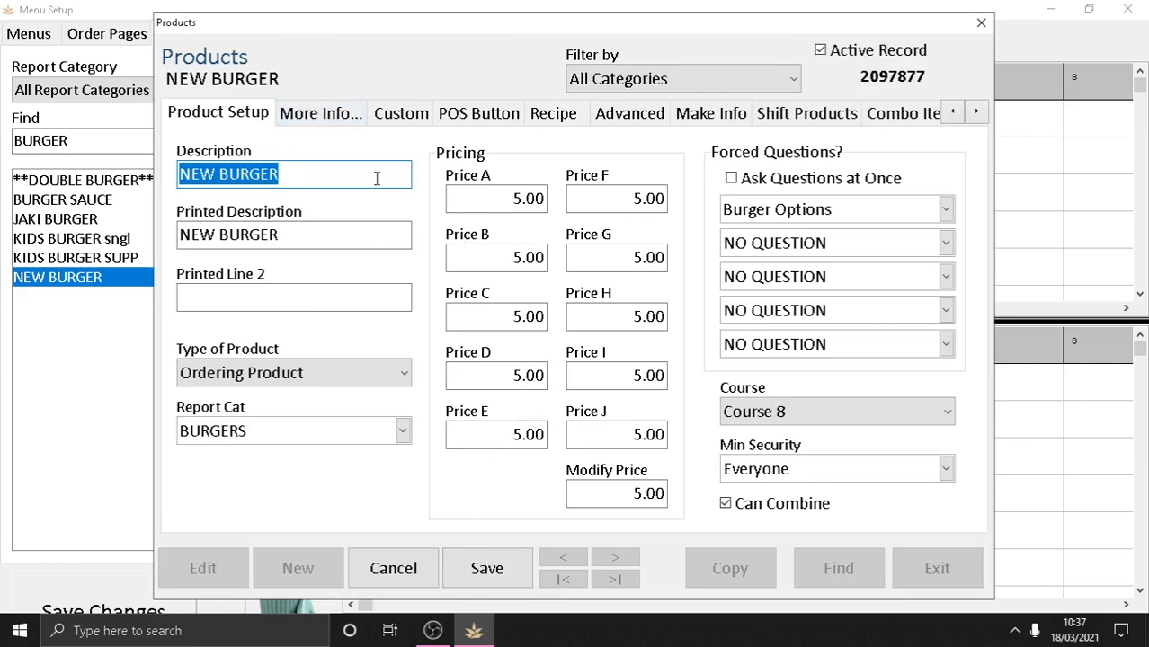
click(487, 569)
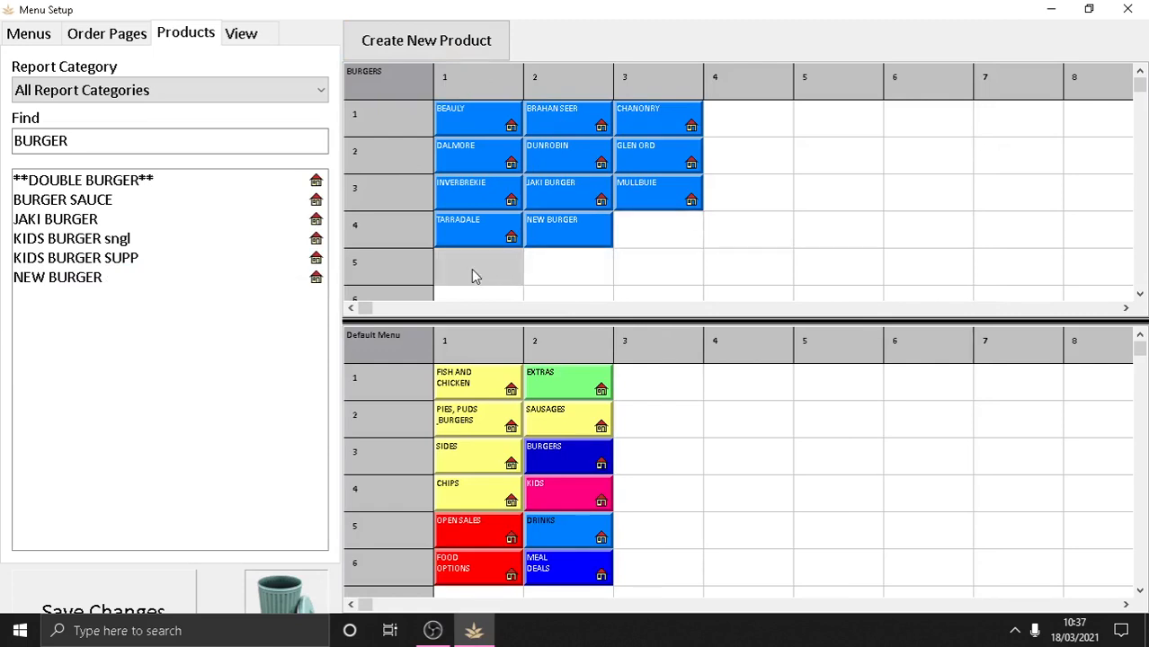
Create a new product directly from the BURGERS order page with the description and printed description NEW PRODUCT.
click(458, 45)
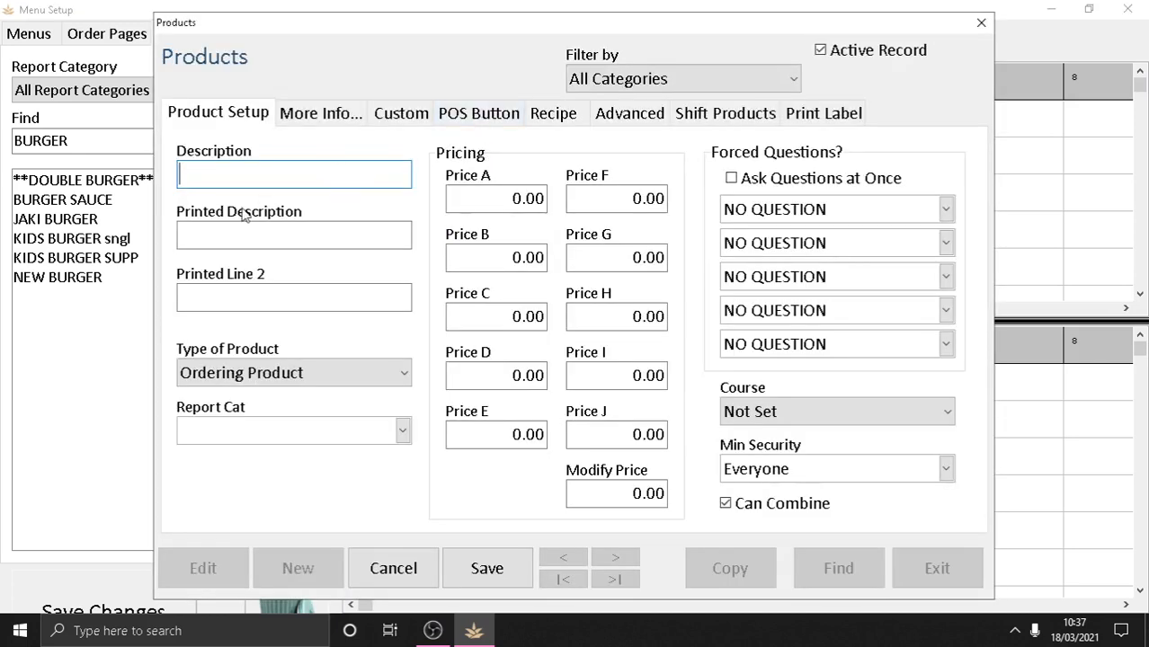
text(NEW PO)
key(BackSpace)
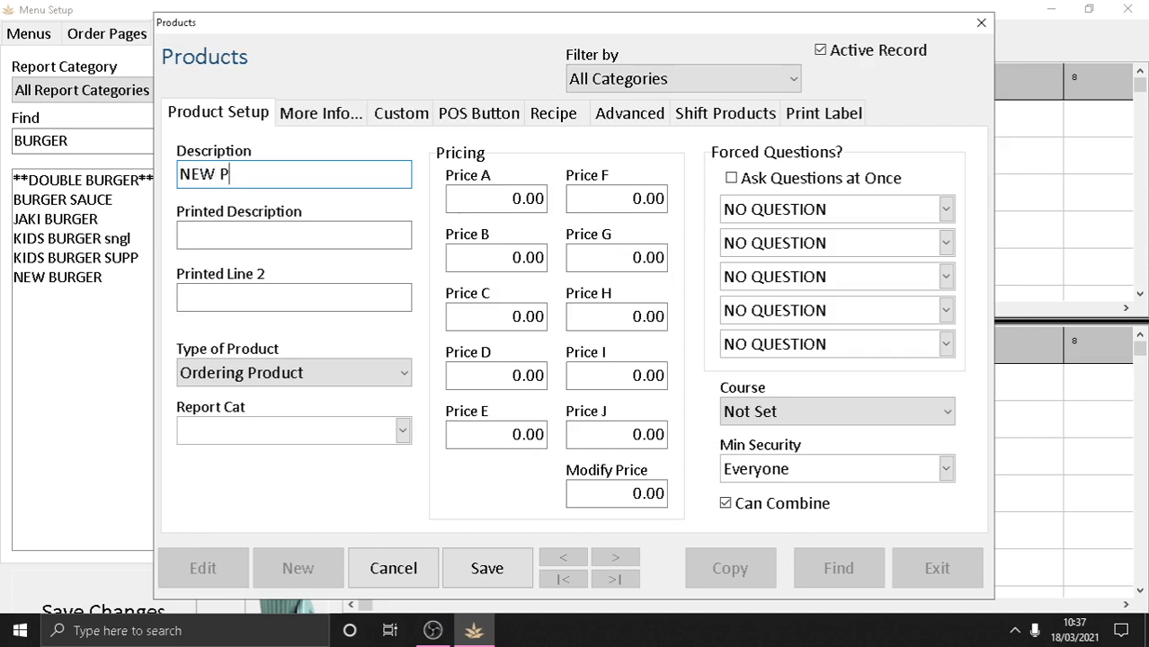
text(RODUCT)
key(Tab)
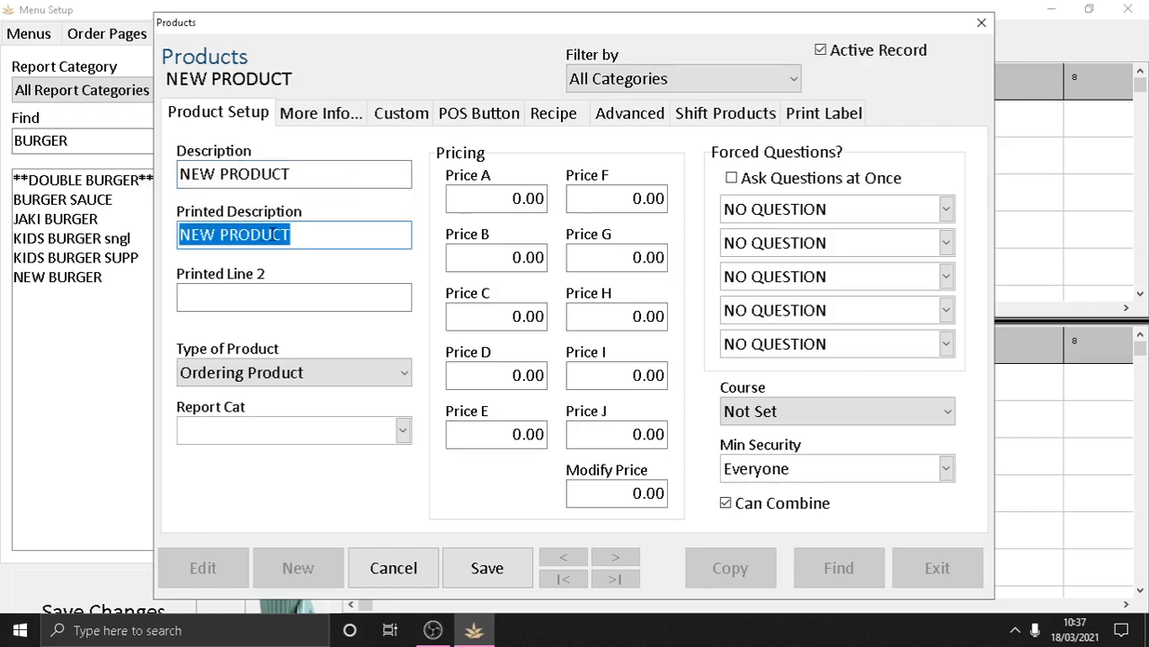
Assign NEW PRODUCT to the BURGERS report category and set its first forced question to Burger Options.
click(402, 434)
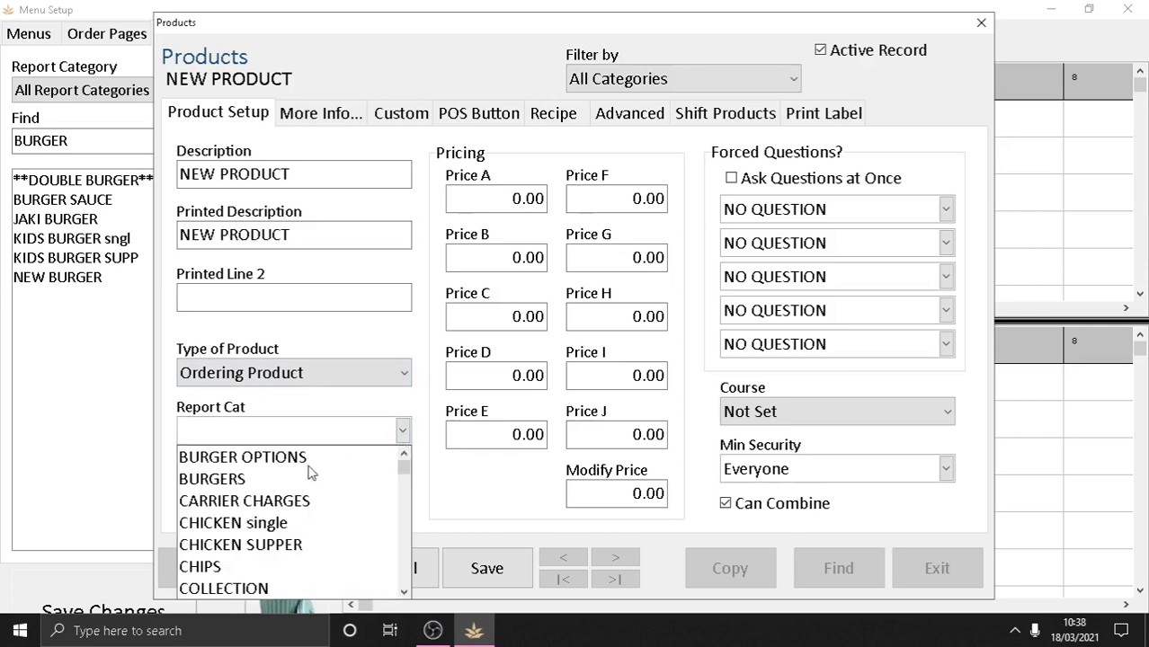
click(209, 482)
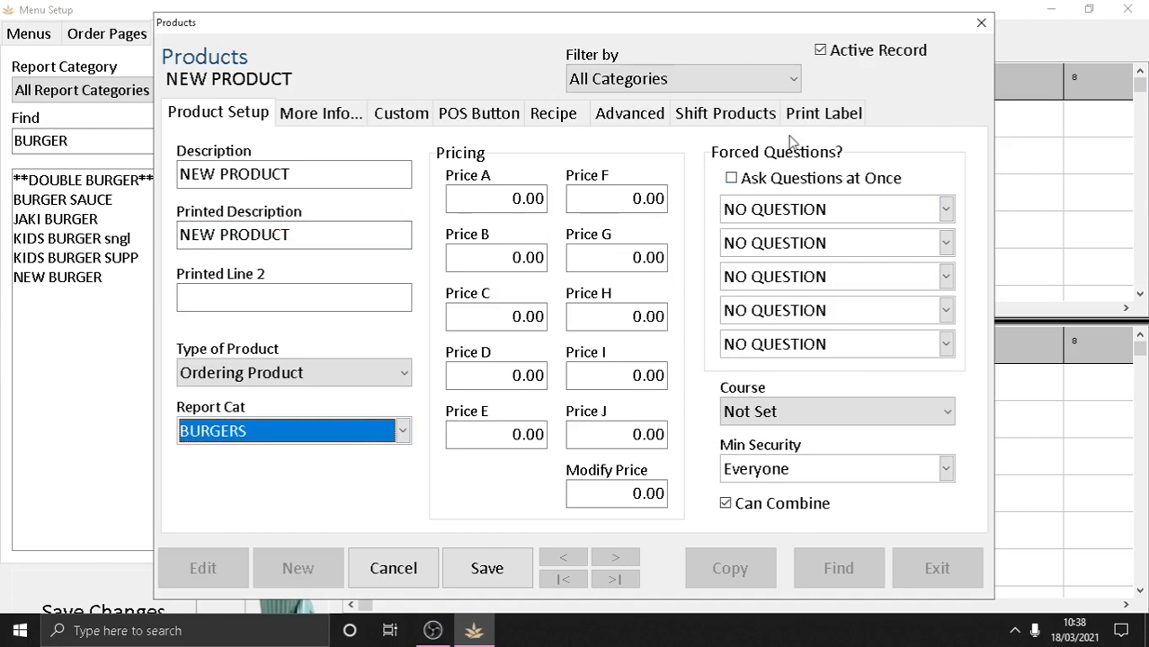
click(821, 211)
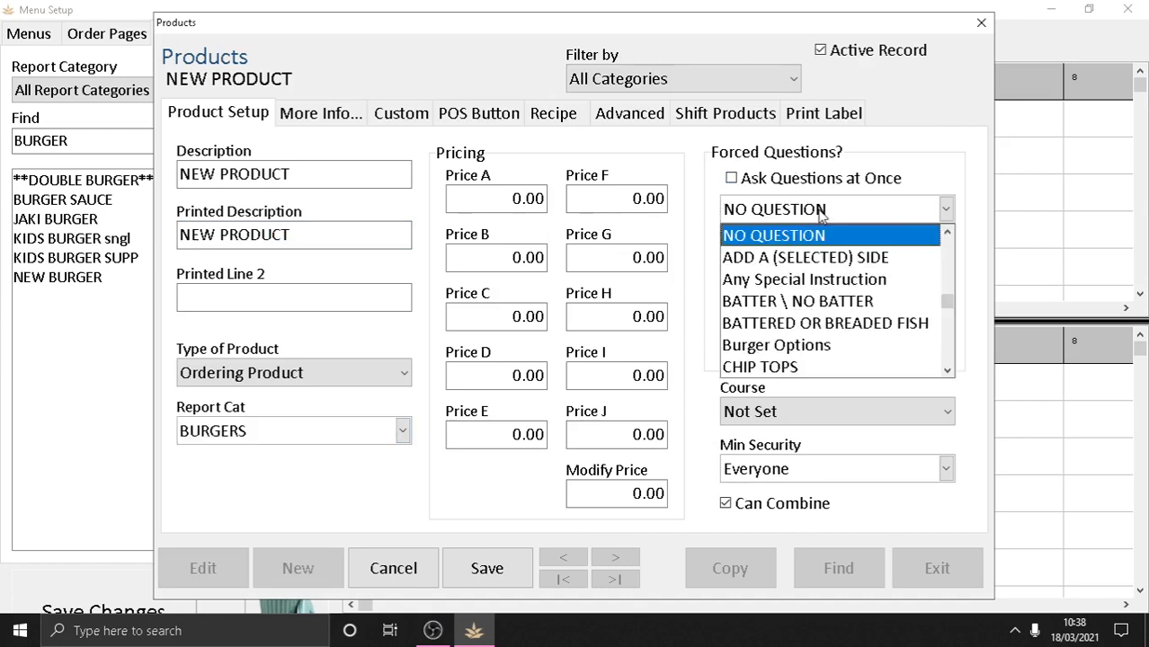
click(820, 347)
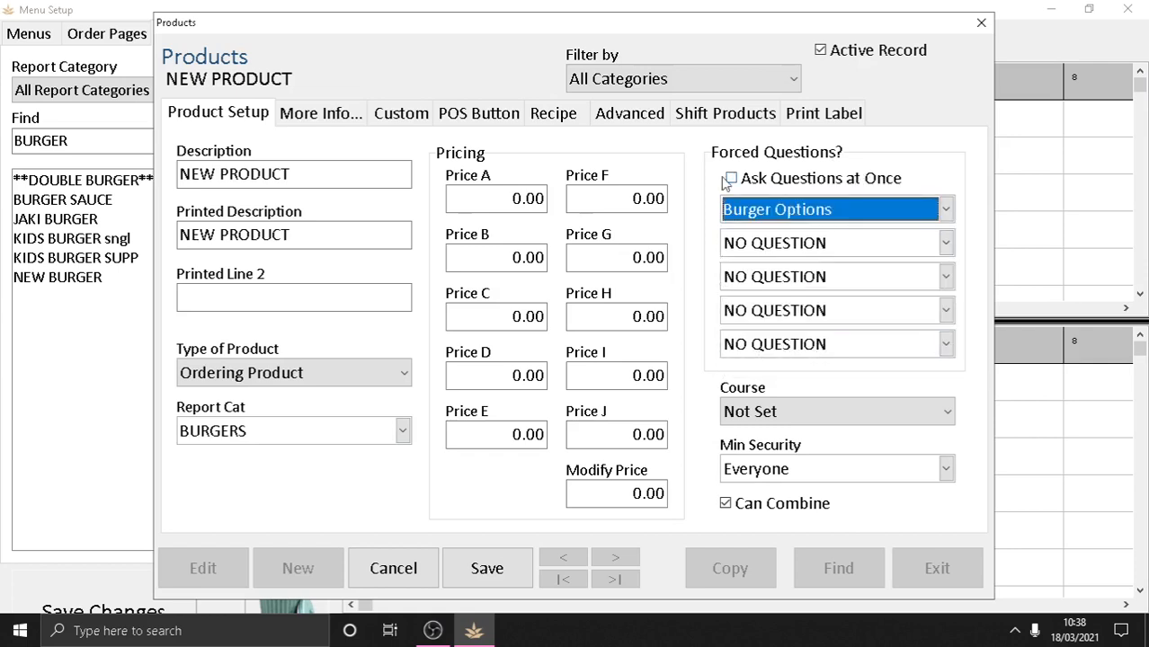
Set Price A of NEW PRODUCT to 5.50, carry it over to all other prices, and set the course to Course 8.
click(521, 200)
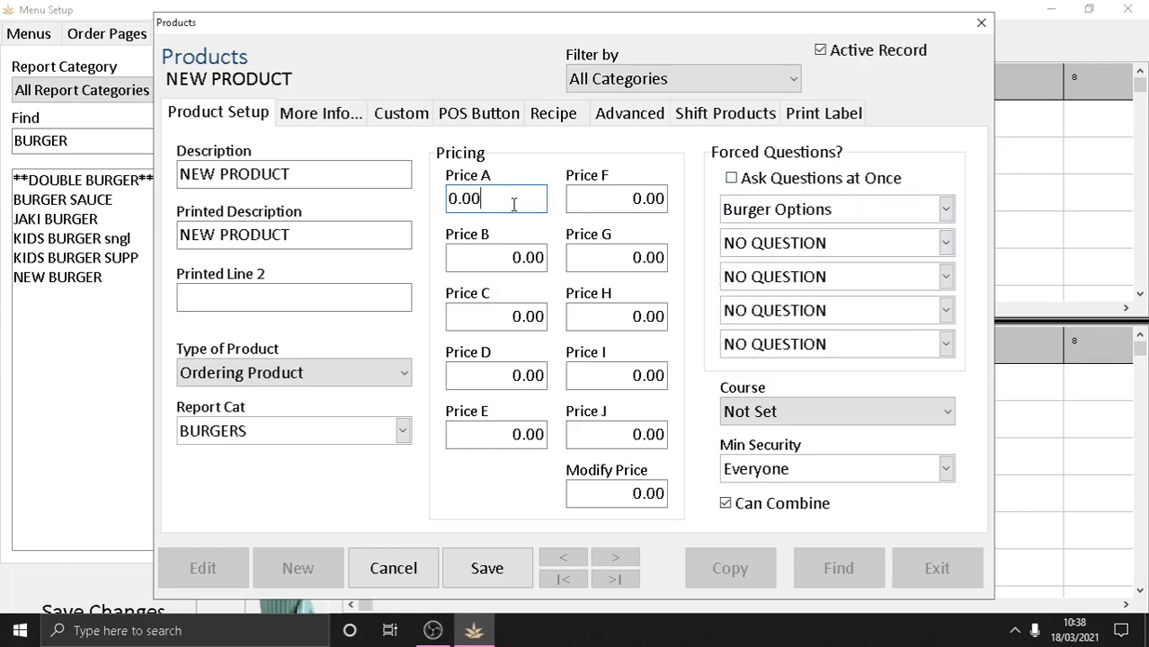
double_click(513, 204)
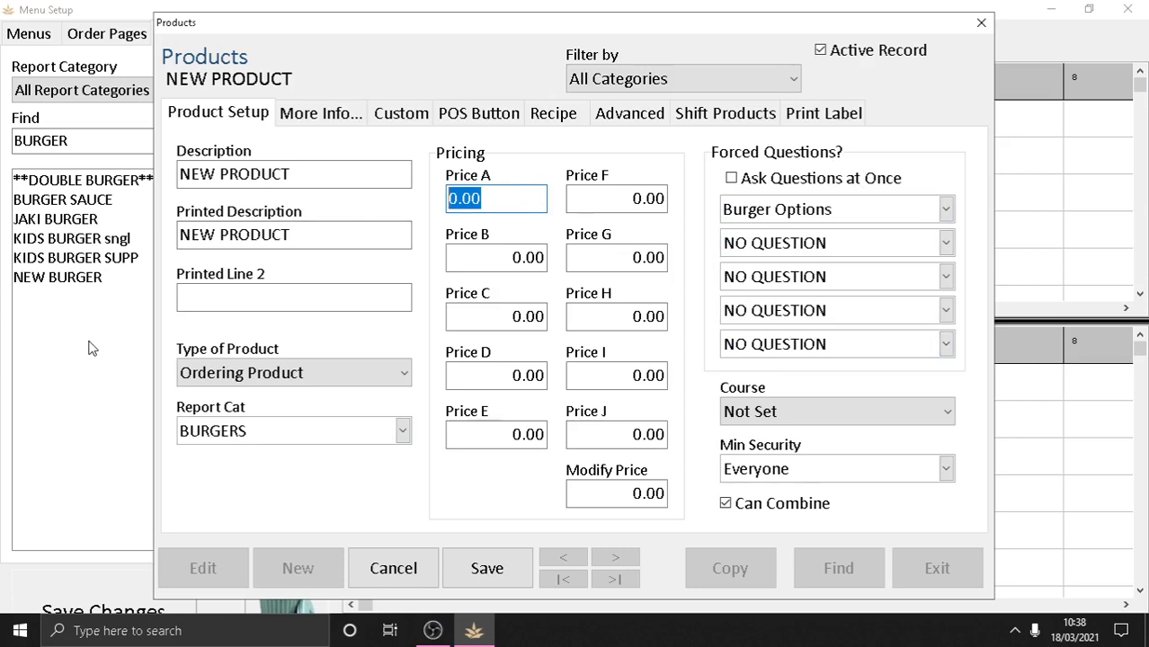
text(5.50)
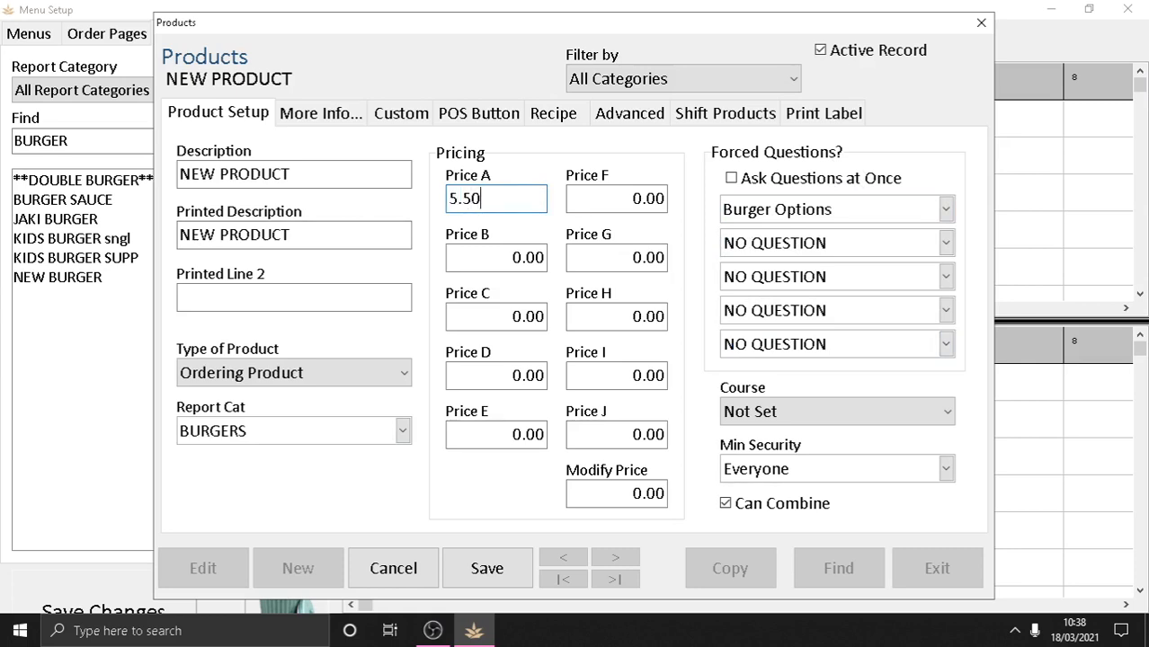
key(Tab)
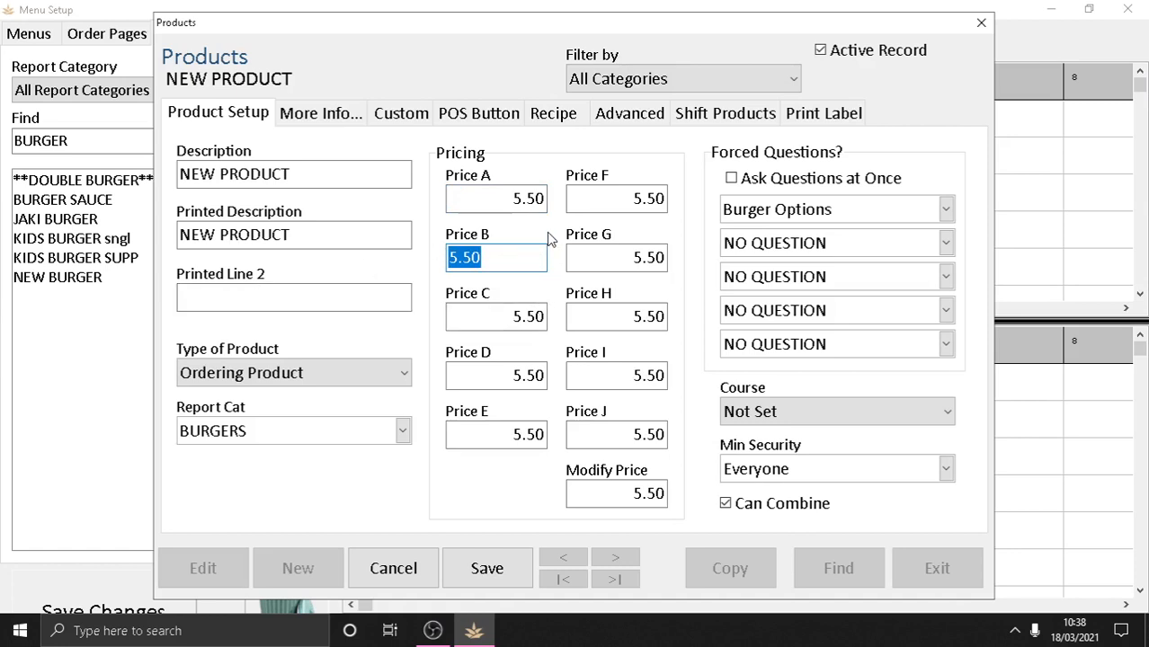
click(857, 416)
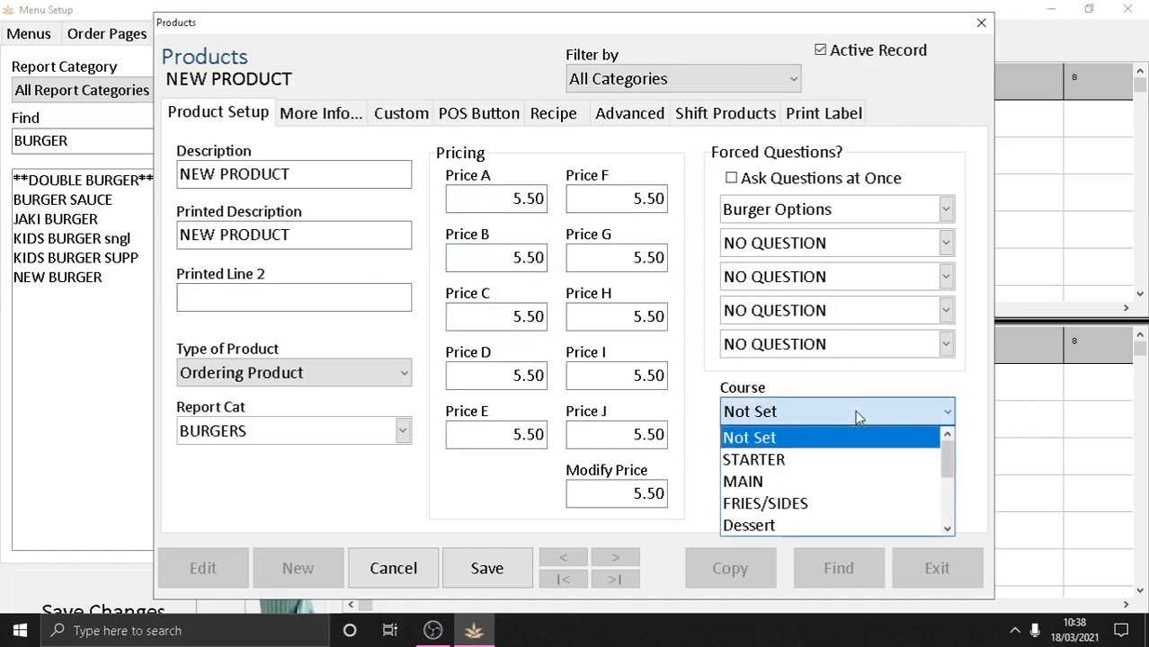
drag(951, 457, 953, 520)
click(784, 482)
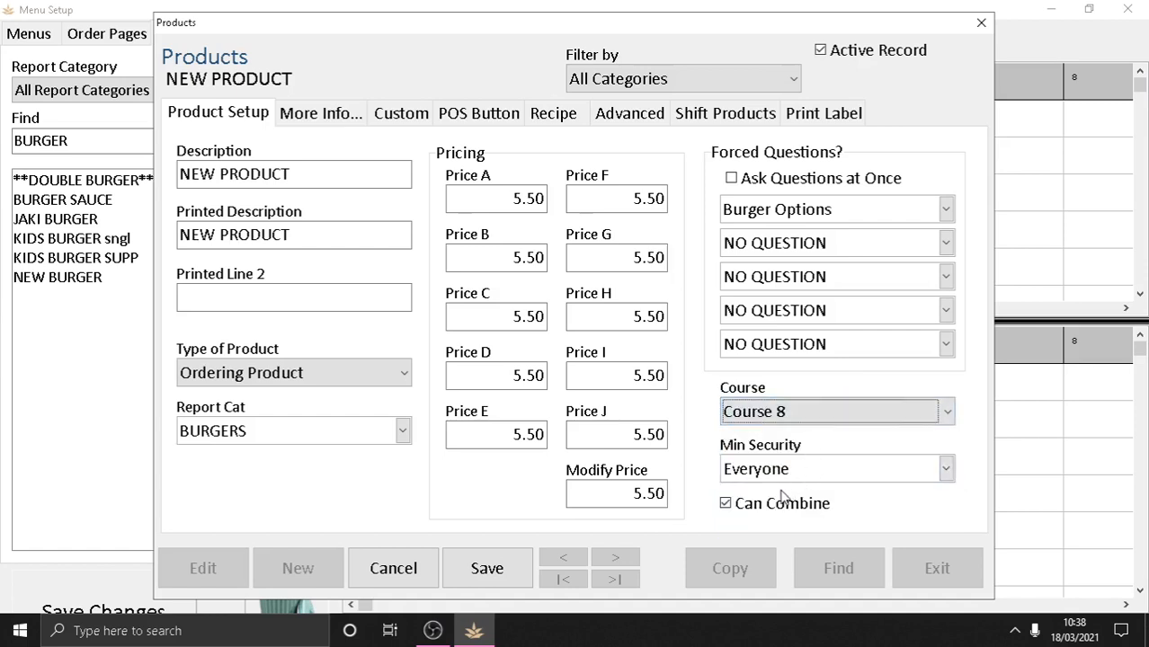
Give the NEW PRODUCT order button a bright green background colour and save the product.
click(480, 119)
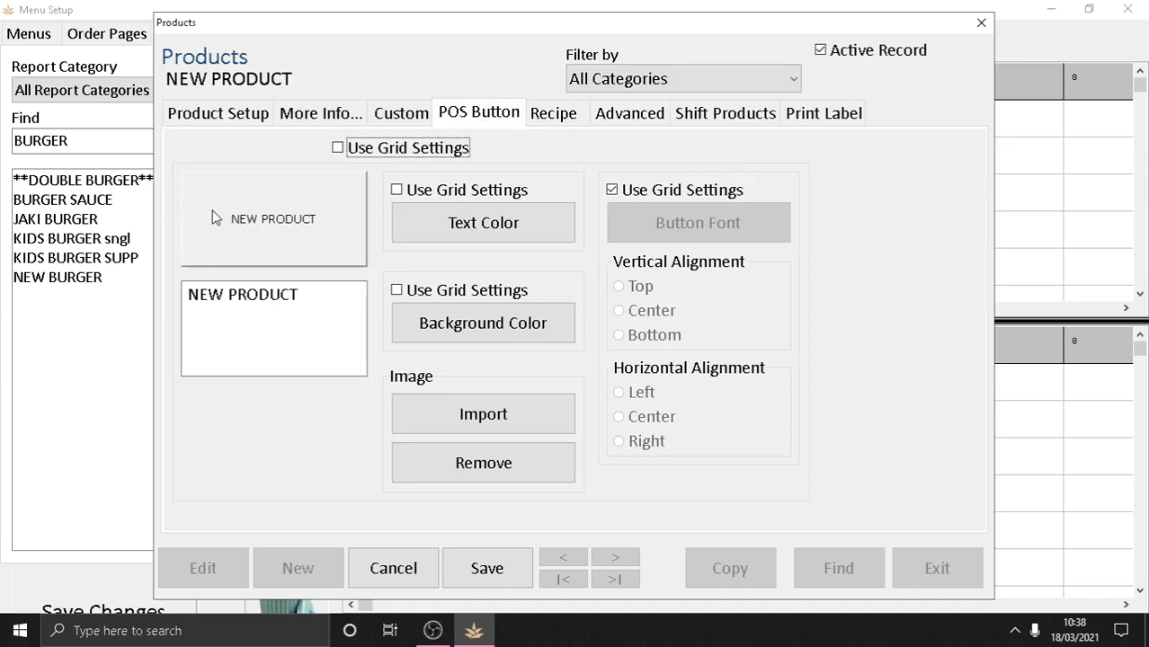
click(460, 322)
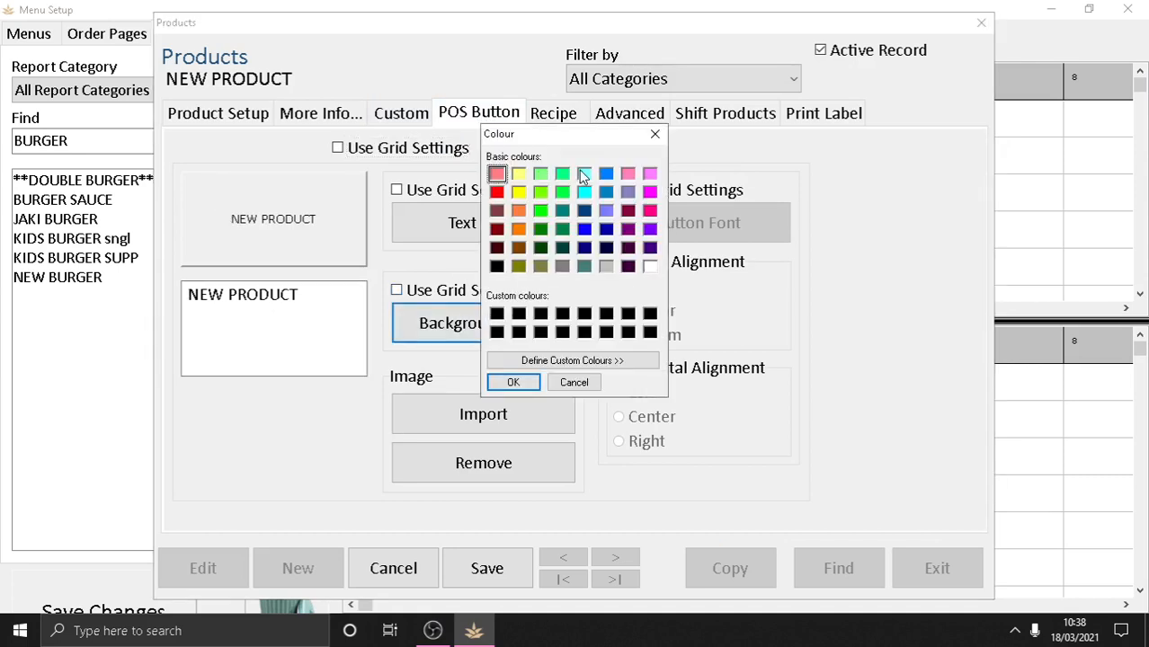
click(561, 173)
click(501, 381)
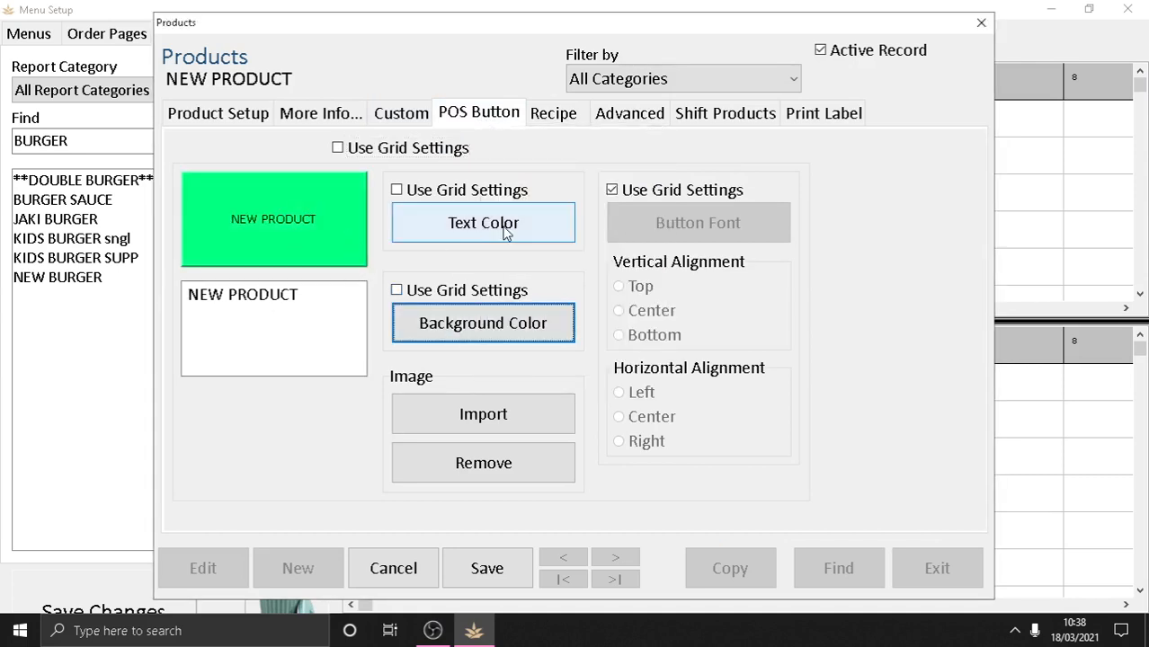
click(234, 117)
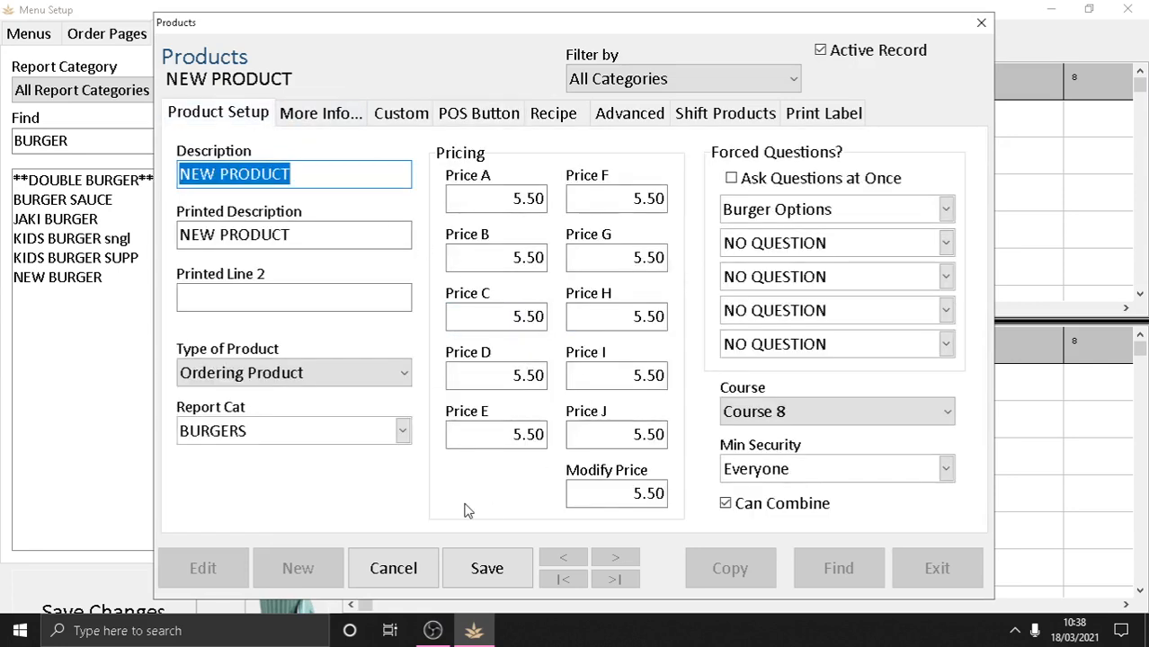
click(469, 570)
click(686, 258)
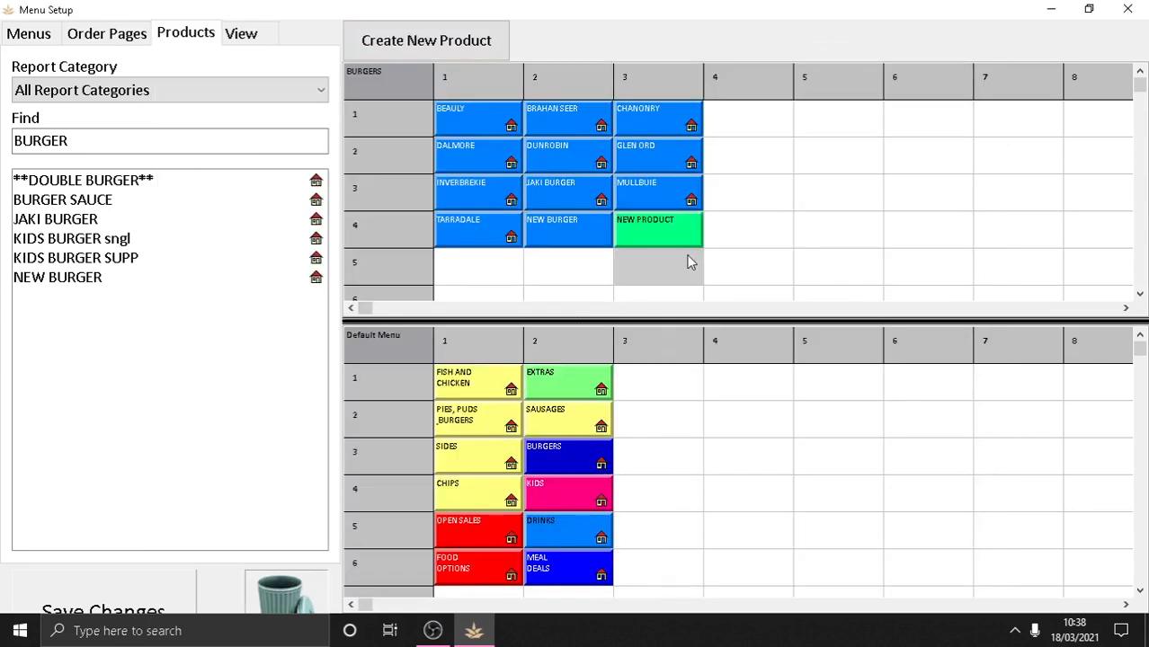
click(686, 237)
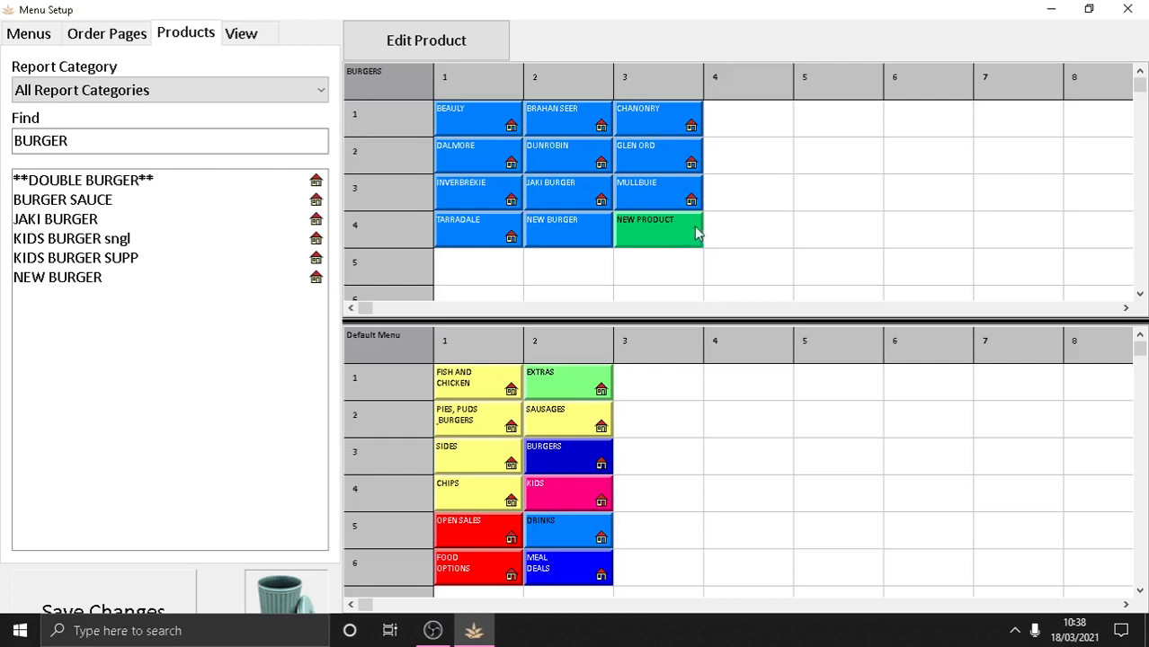
click(588, 261)
click(464, 259)
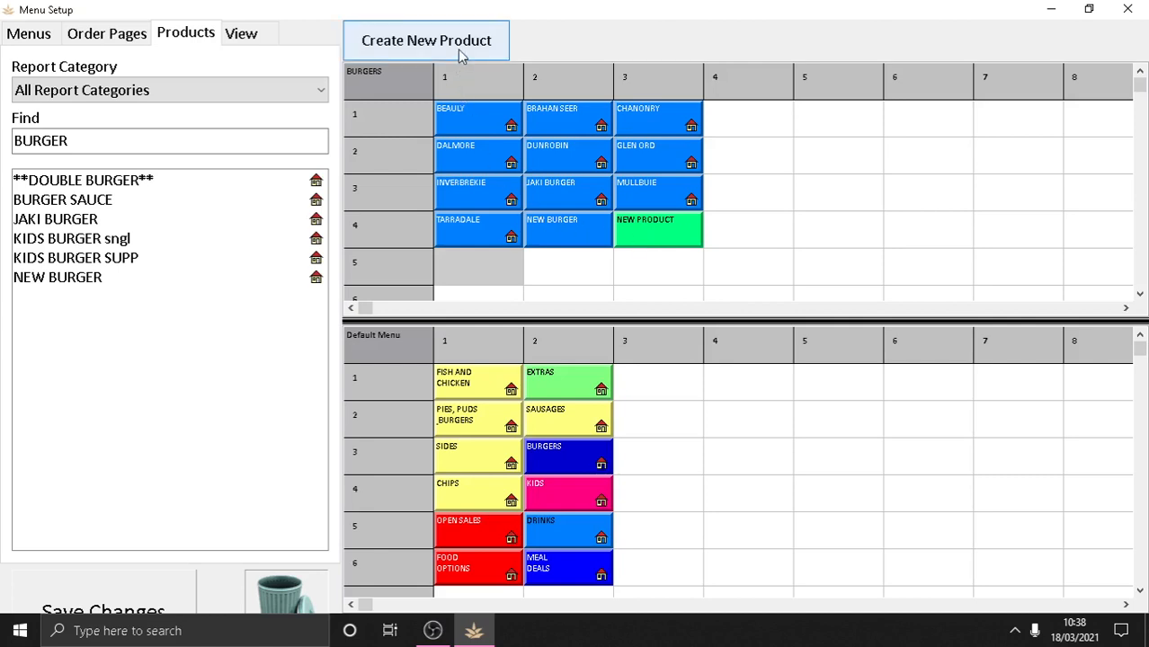
Save the changes to the BURGERS order page and close Menu Setup.
click(588, 264)
click(657, 230)
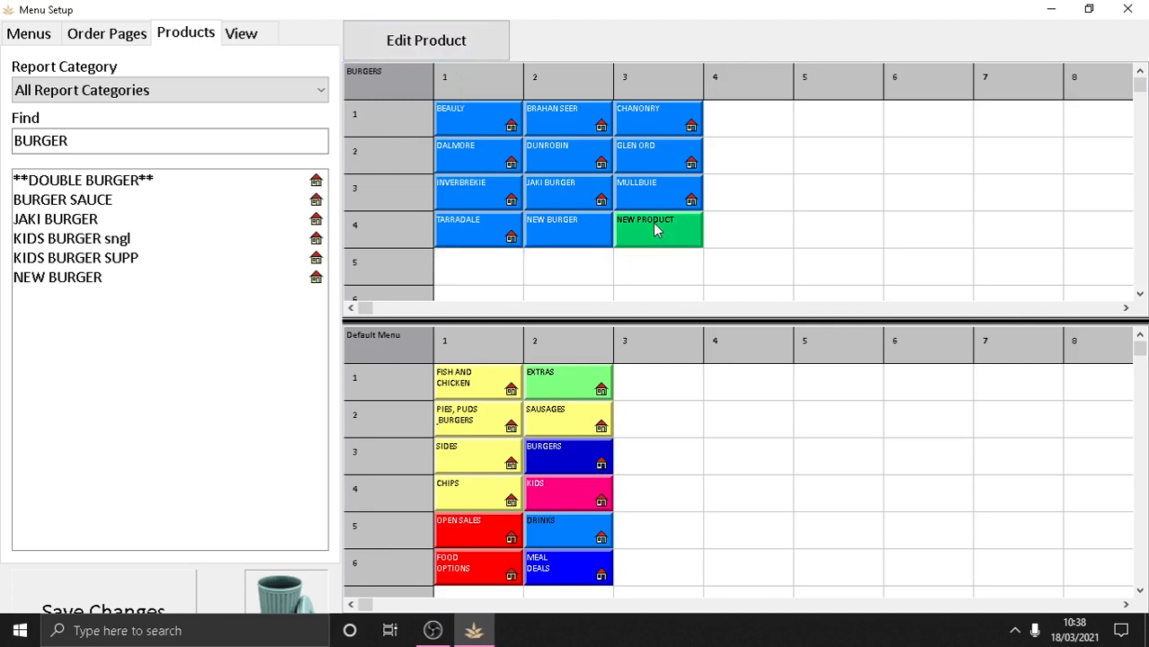
click(552, 263)
click(486, 271)
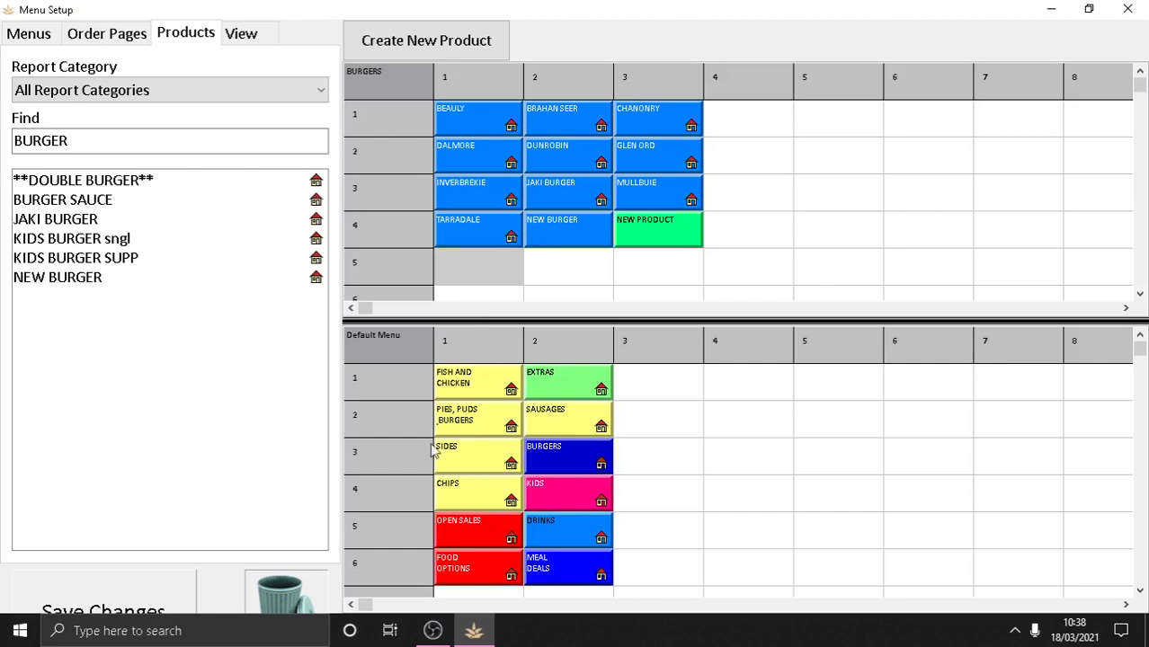
click(153, 583)
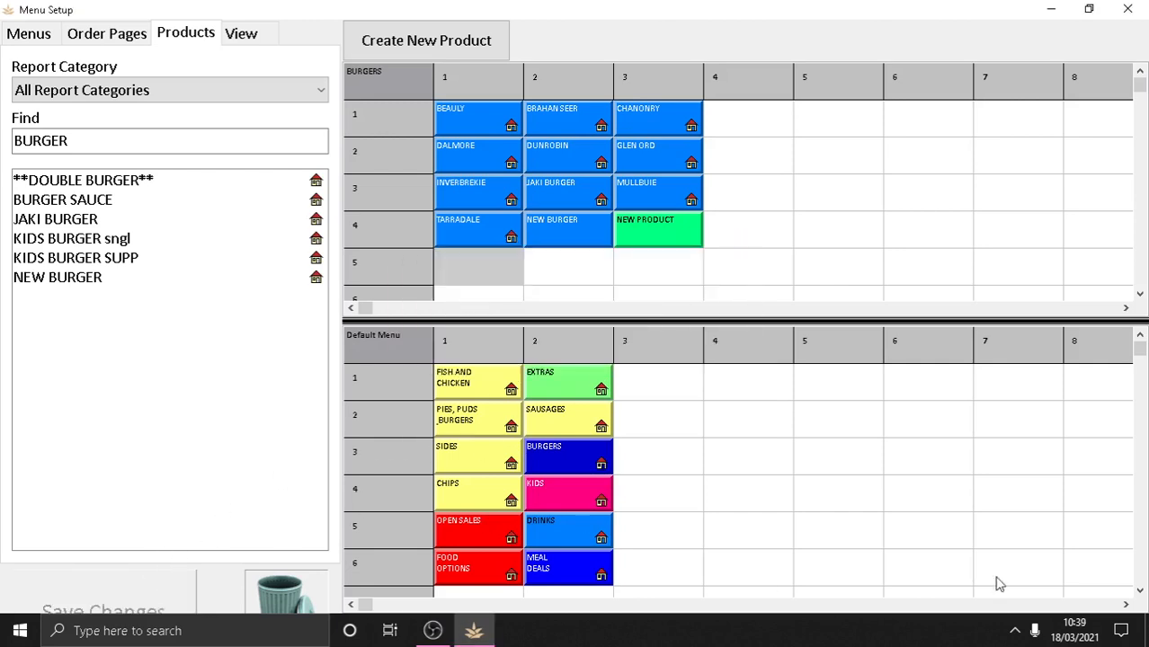
click(1128, 9)
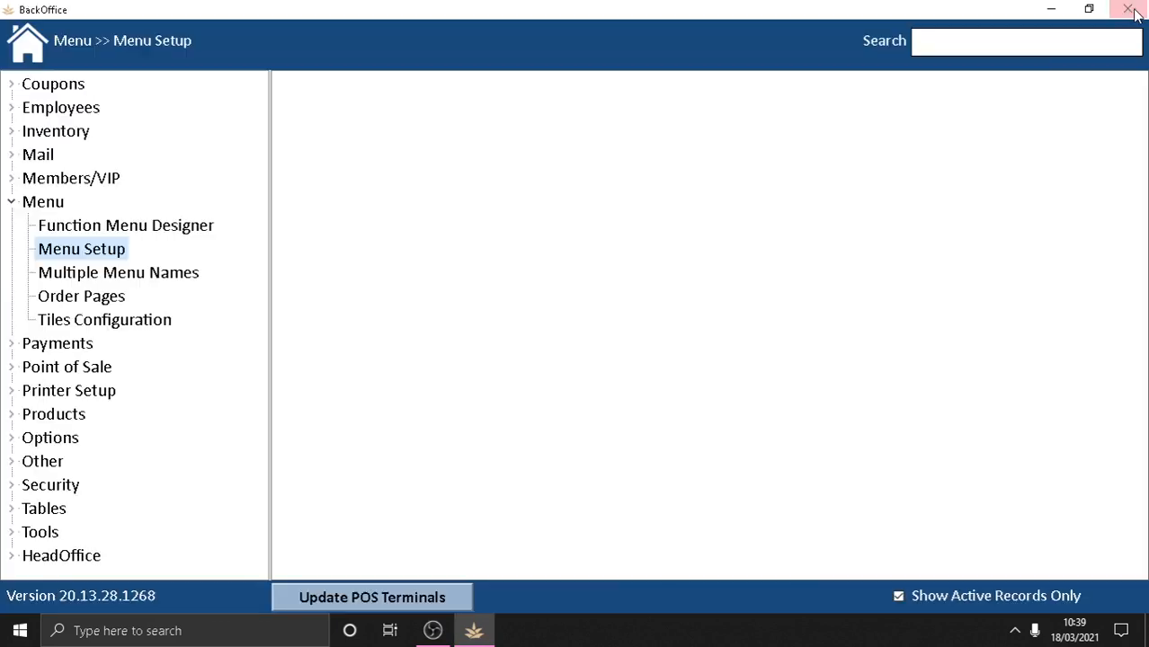
Send the saved menu changes to the POS terminals and minimize the BackOffice window.
click(402, 596)
click(554, 328)
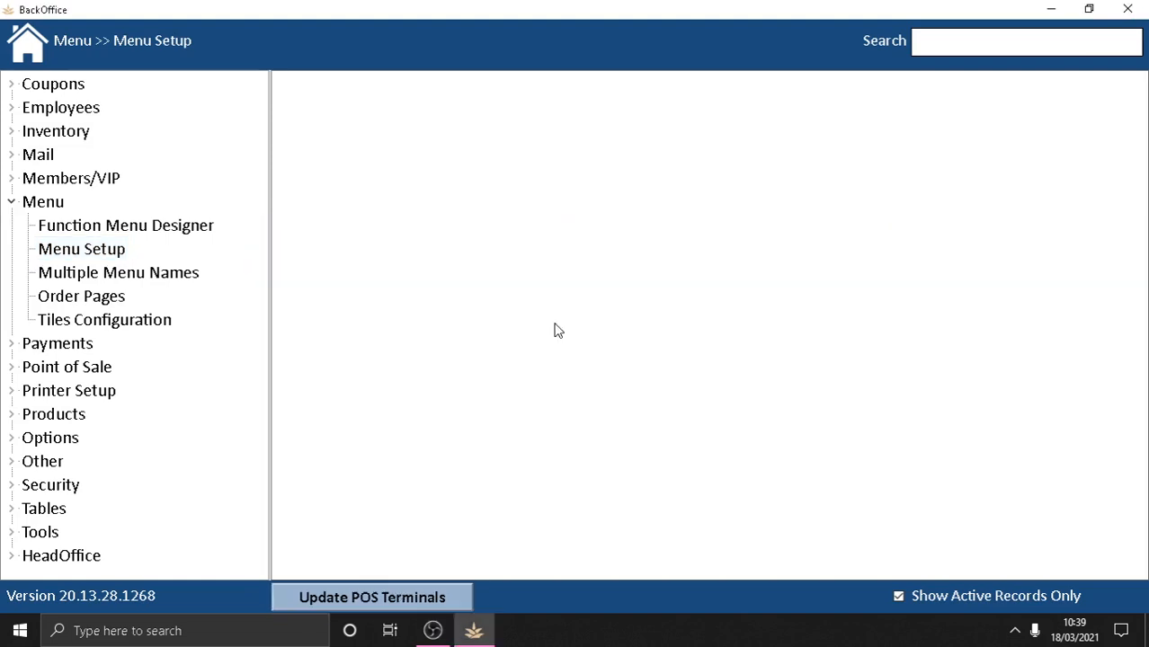
click(1127, 8)
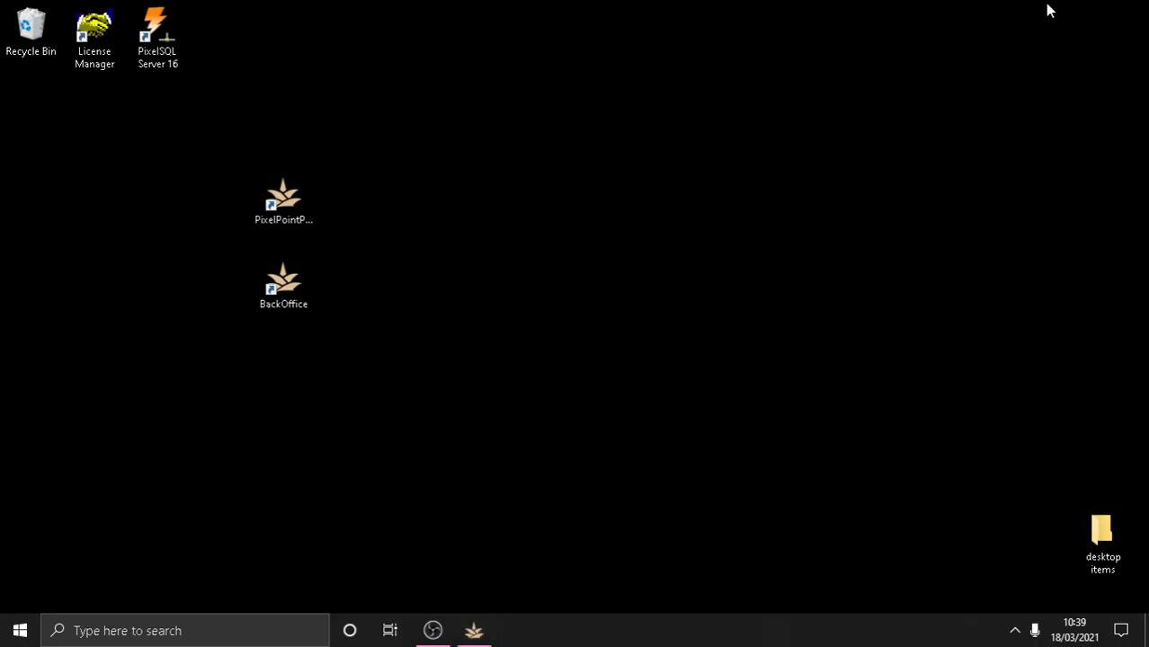
Start PixelPoint POS from the desktop and log in manually with the account password.
click(289, 224)
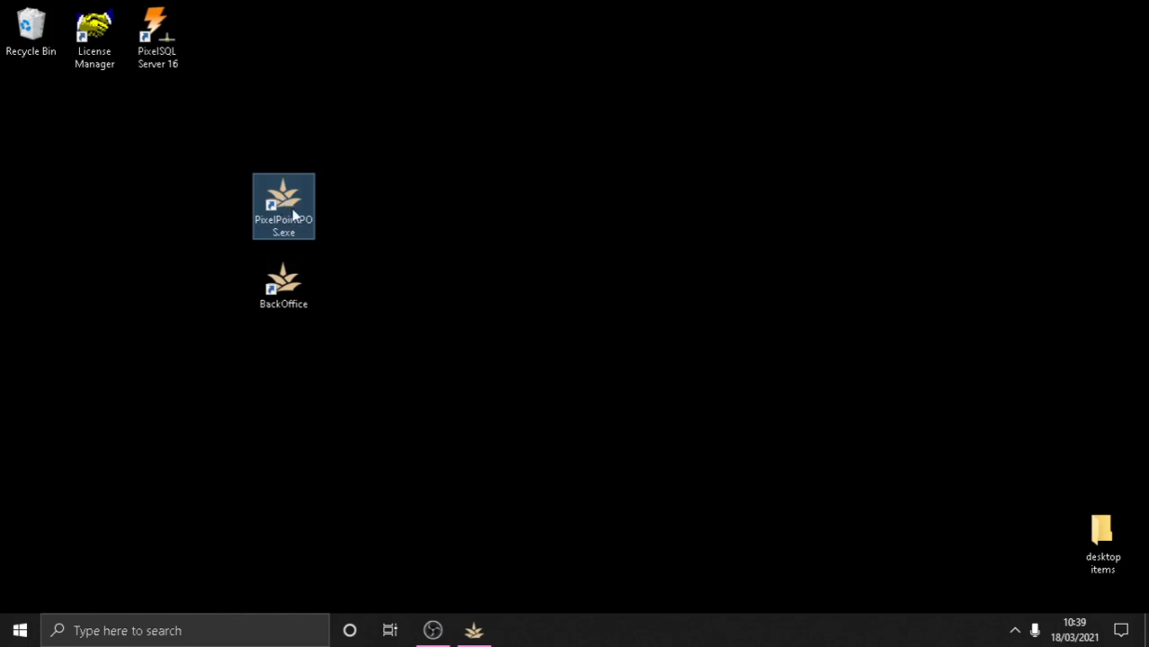
double_click(293, 214)
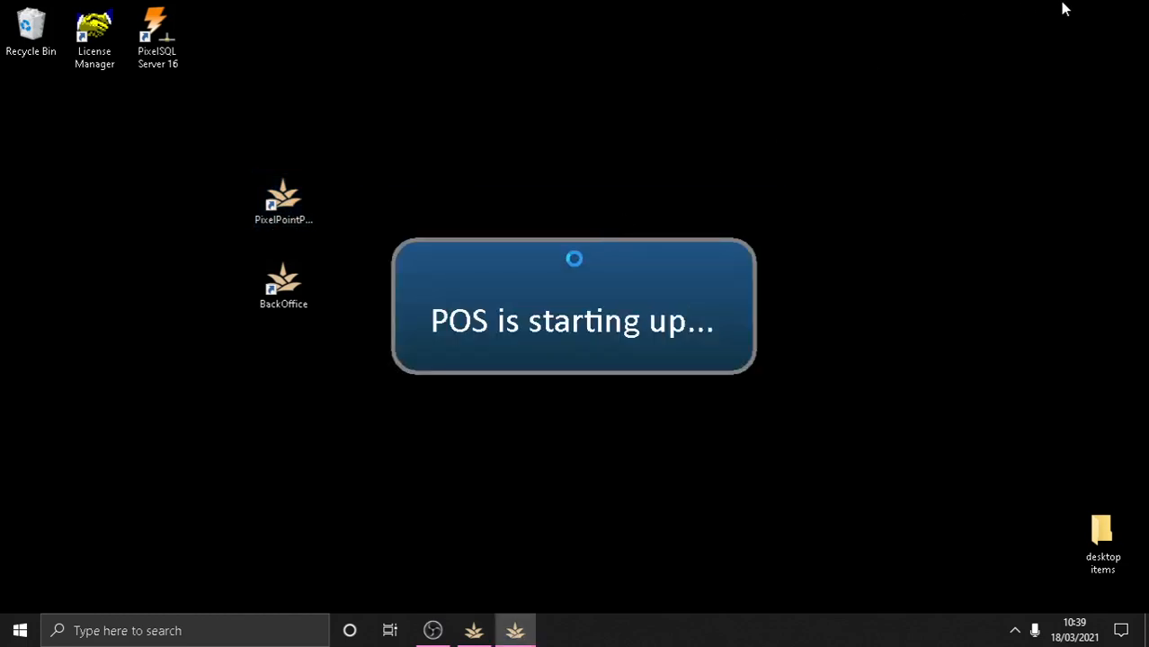
click(1033, 53)
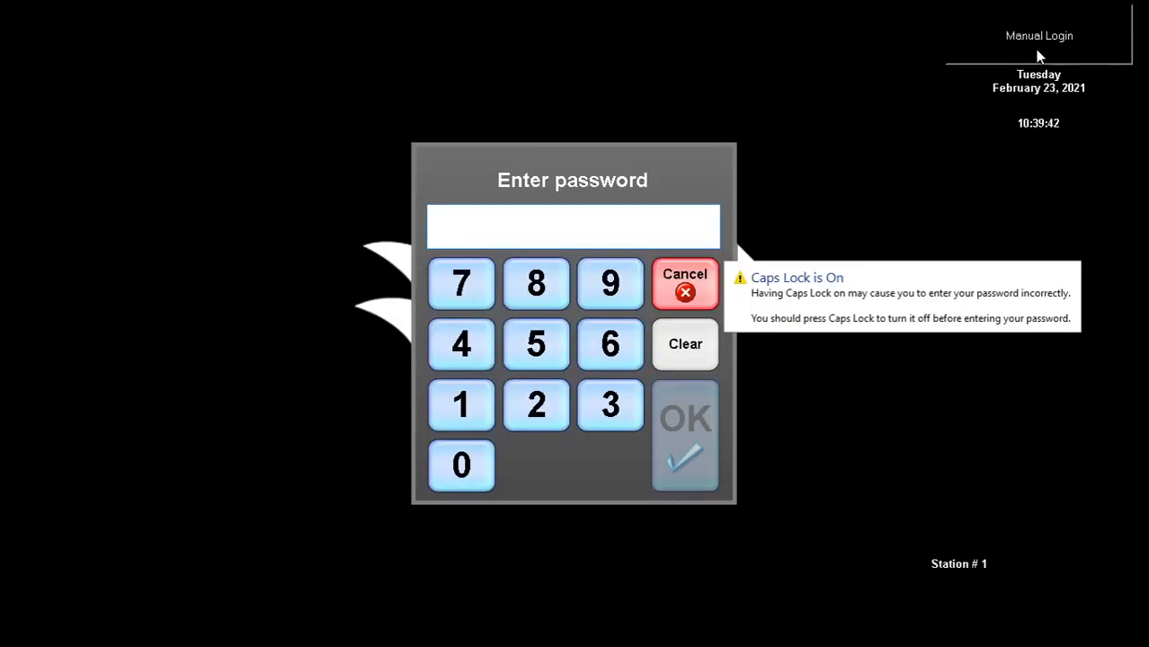
text(••••)
key(Return)
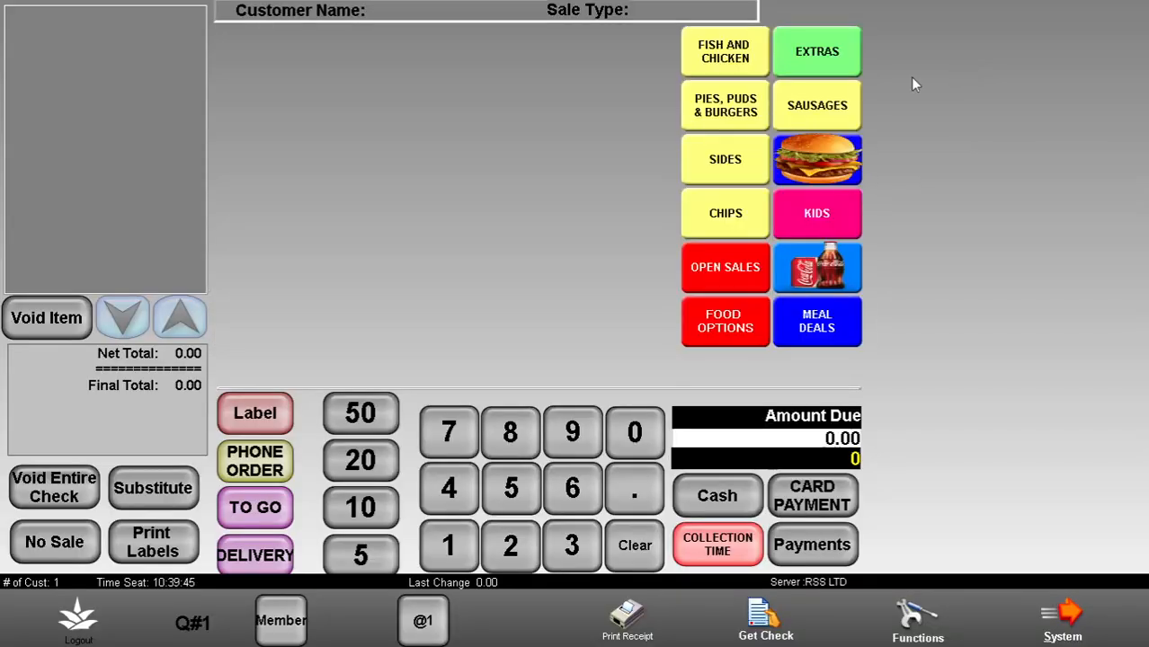
Ring up NEW PRODUCT from the burgers order page as a test and void it from the check.
click(800, 148)
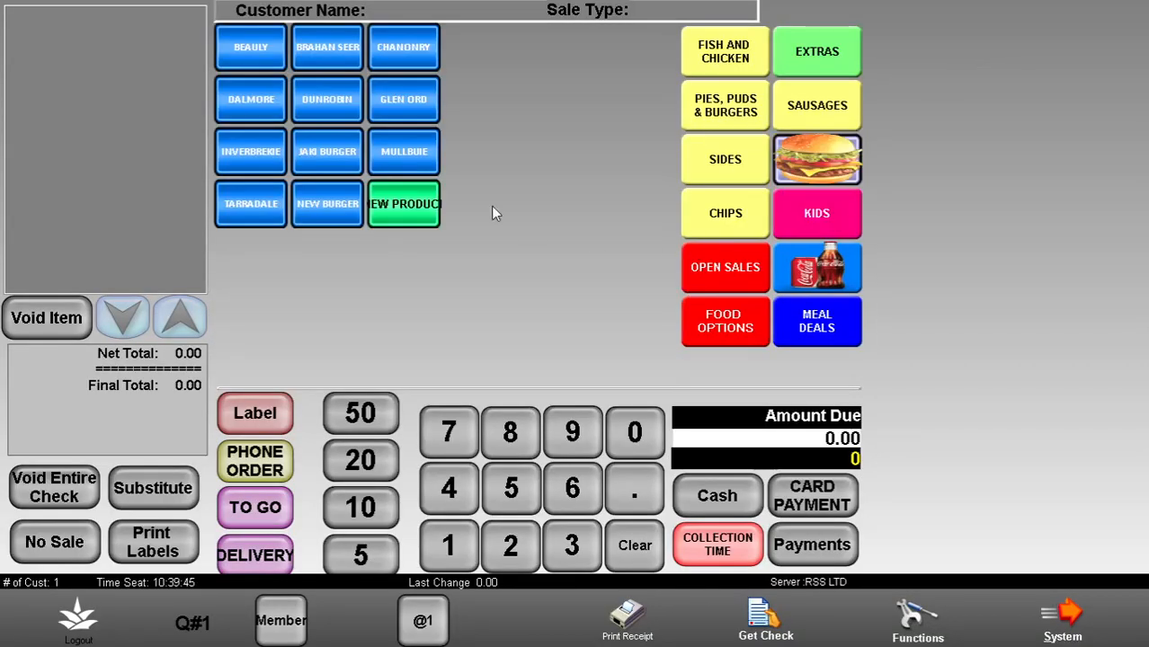
click(415, 207)
click(652, 149)
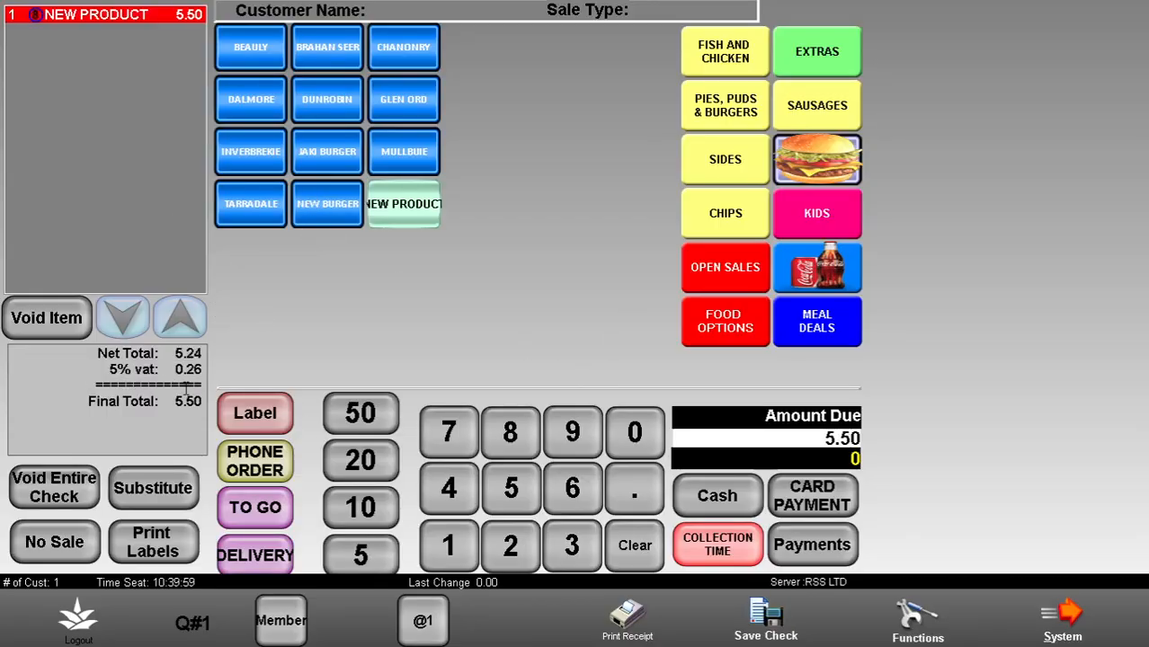
click(71, 325)
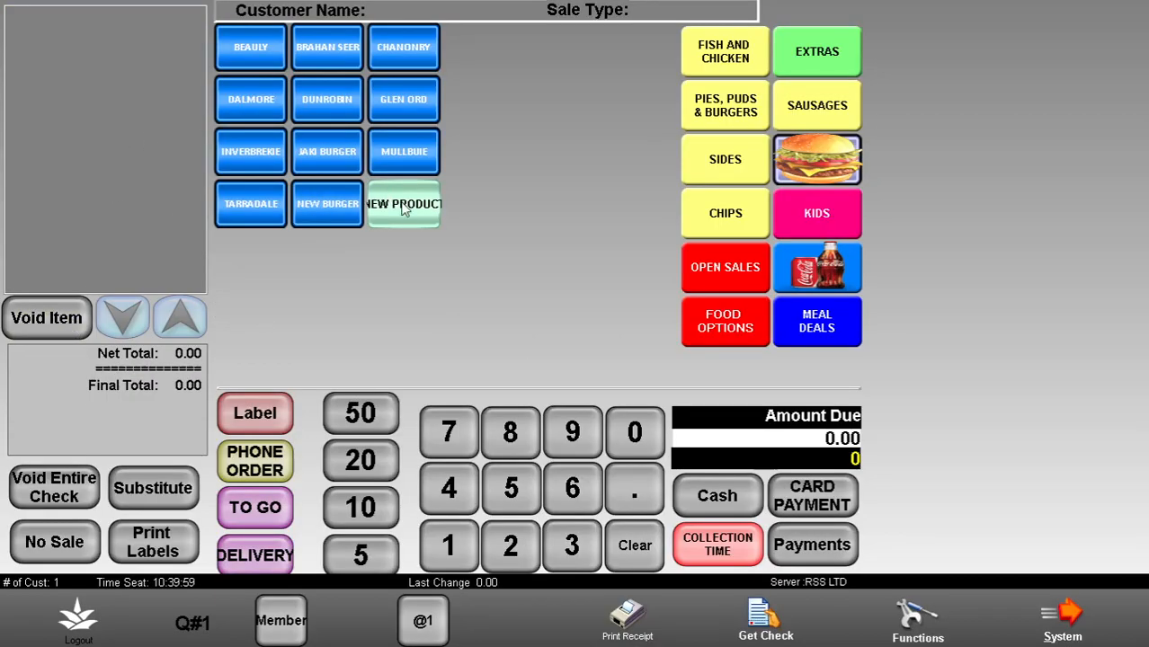